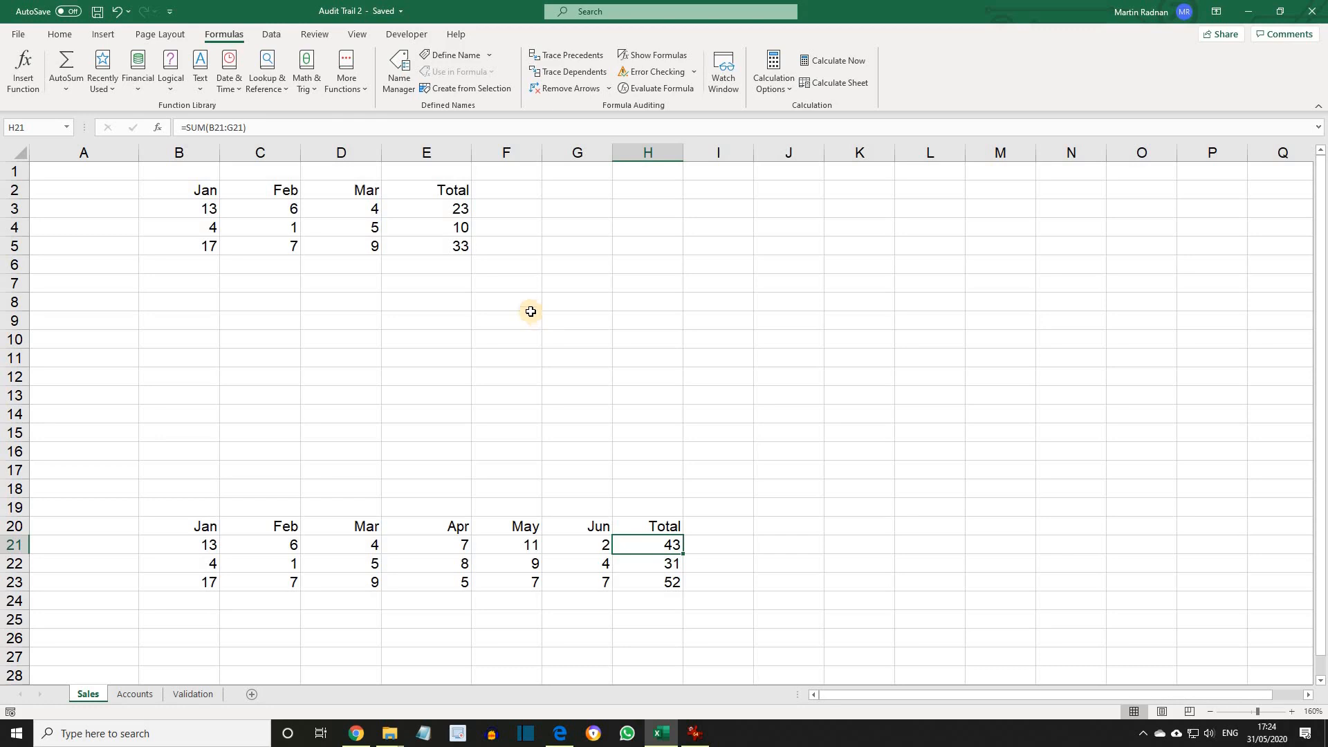
click(273, 34)
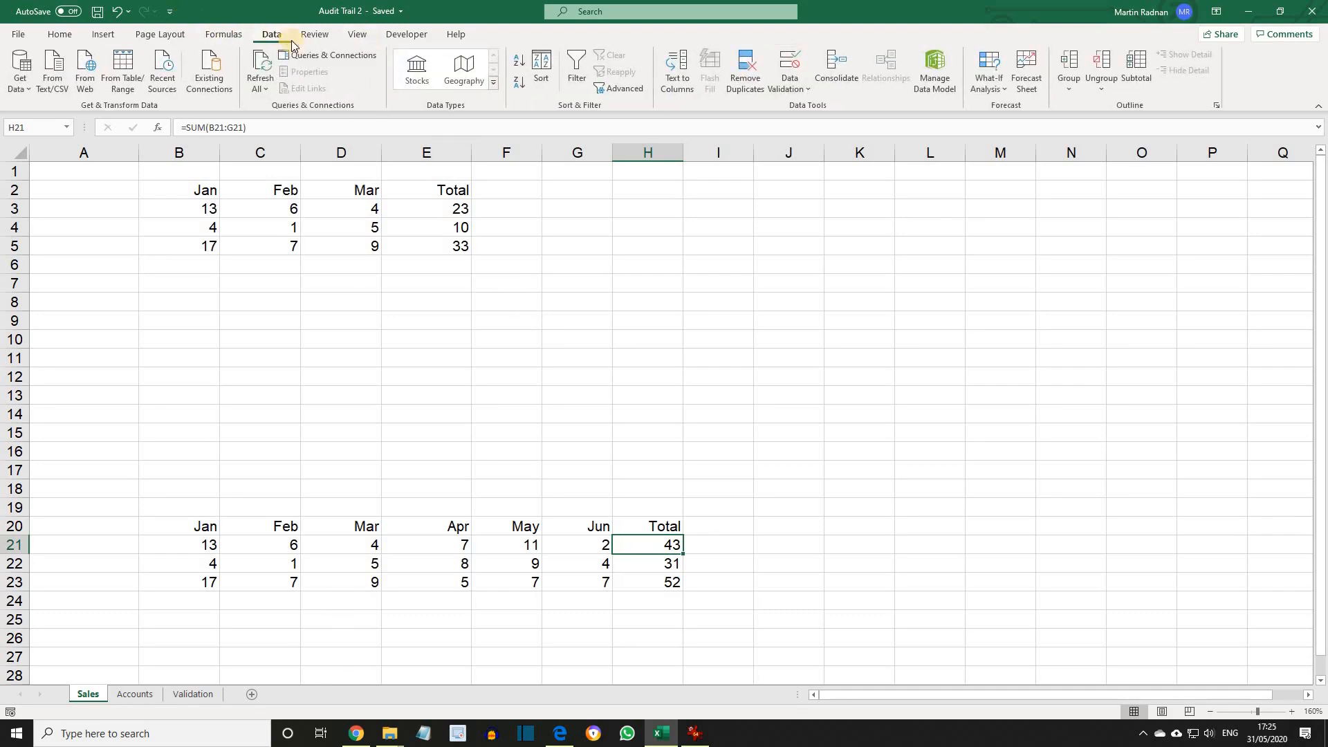
click(807, 92)
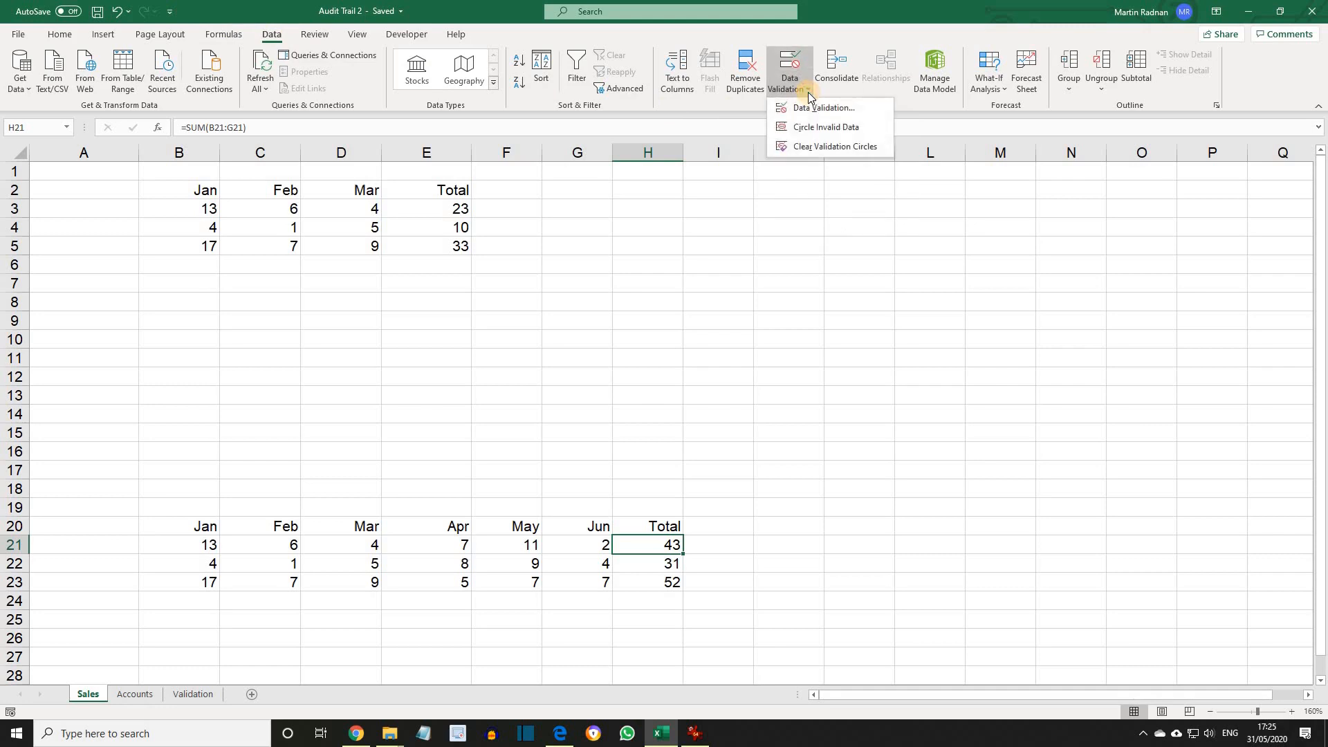
click(823, 126)
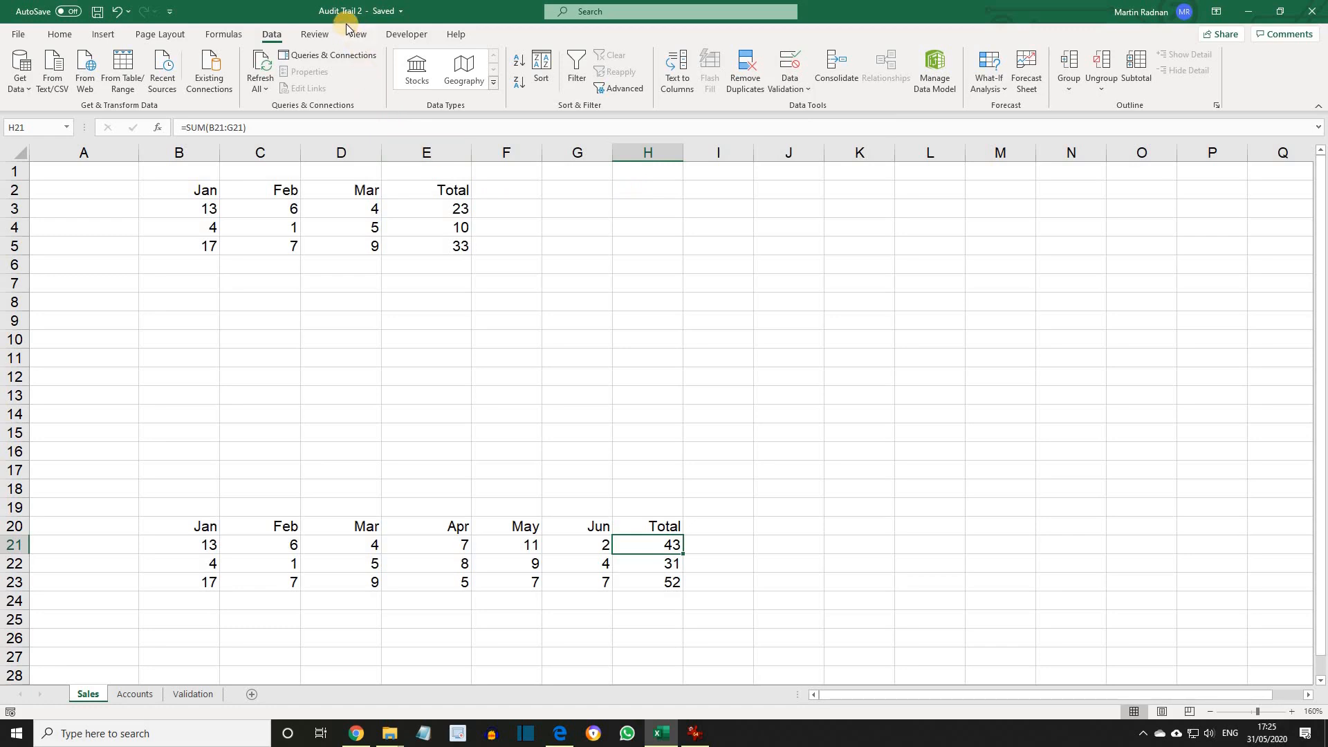
Open the data validation settings for the invoice cells A4:A25 on the Validation sheet.
click(193, 693)
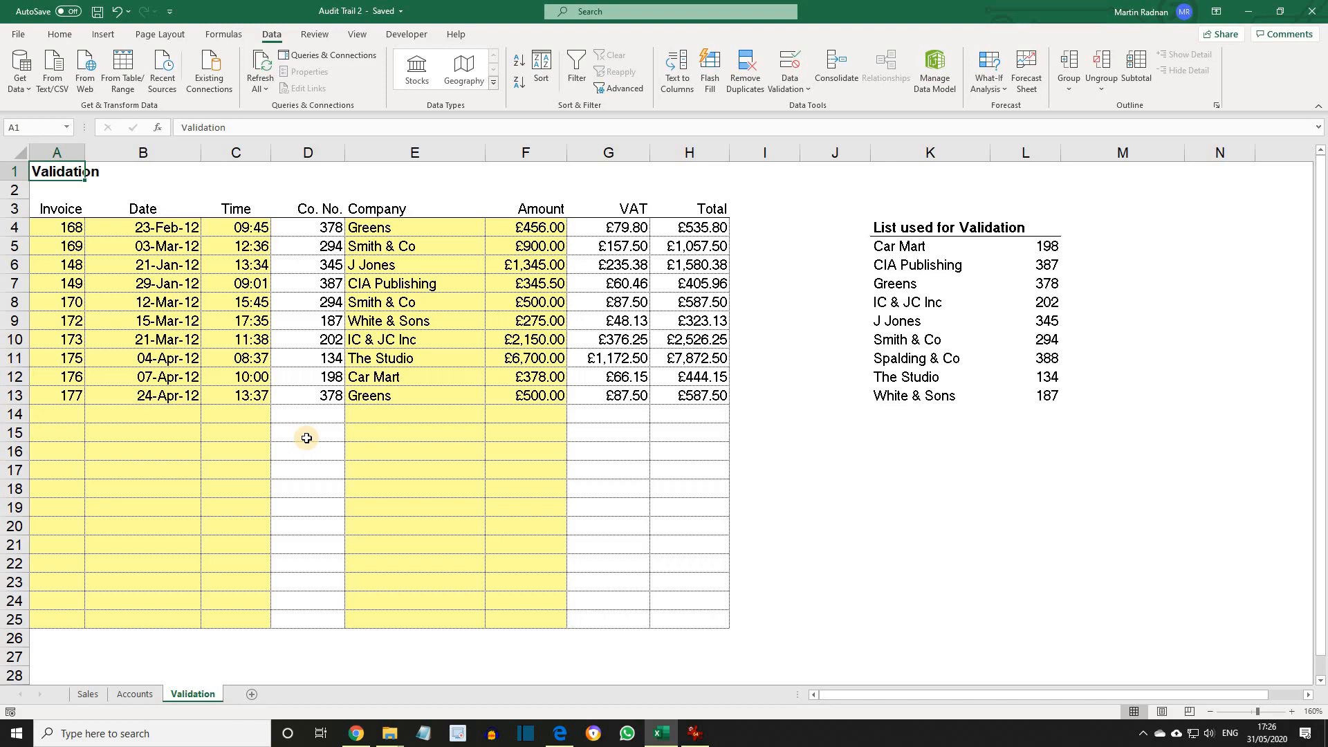
drag(55, 228, 54, 620)
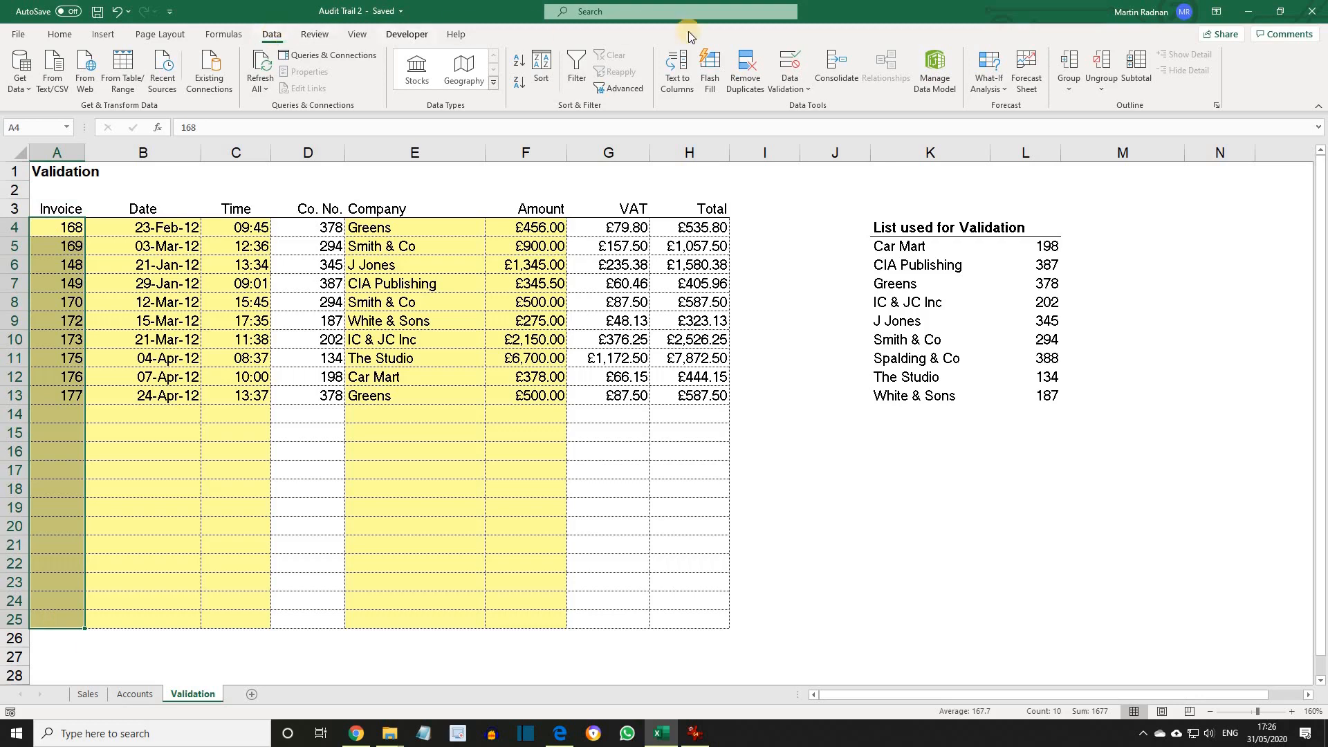
click(792, 82)
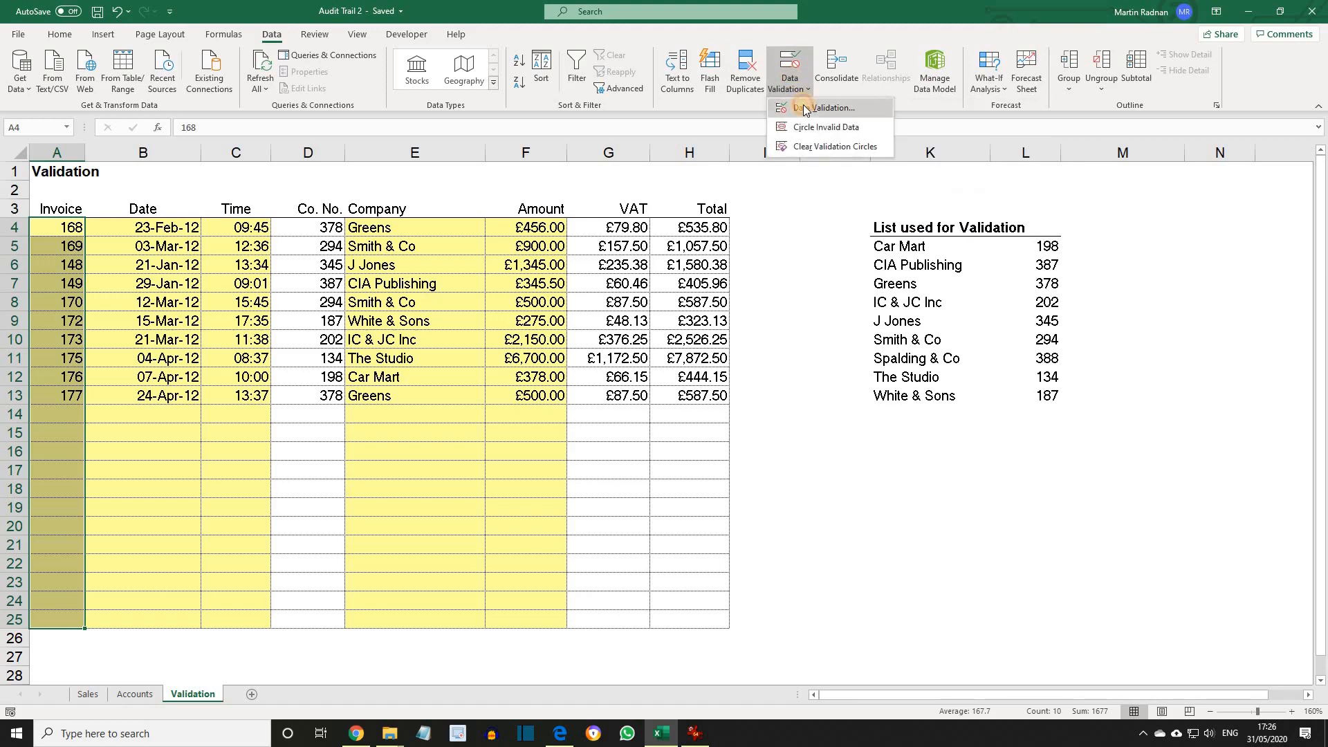
click(805, 108)
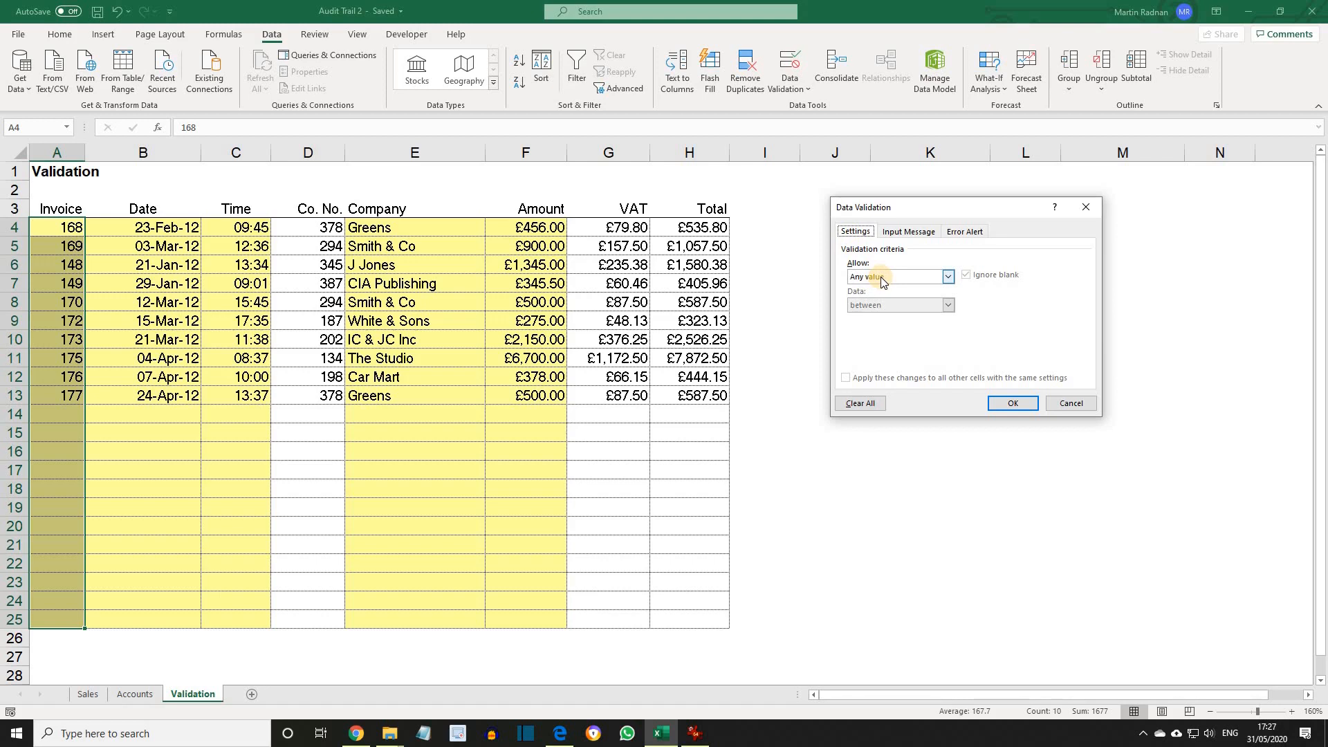
click(949, 278)
click(949, 276)
click(948, 278)
click(899, 326)
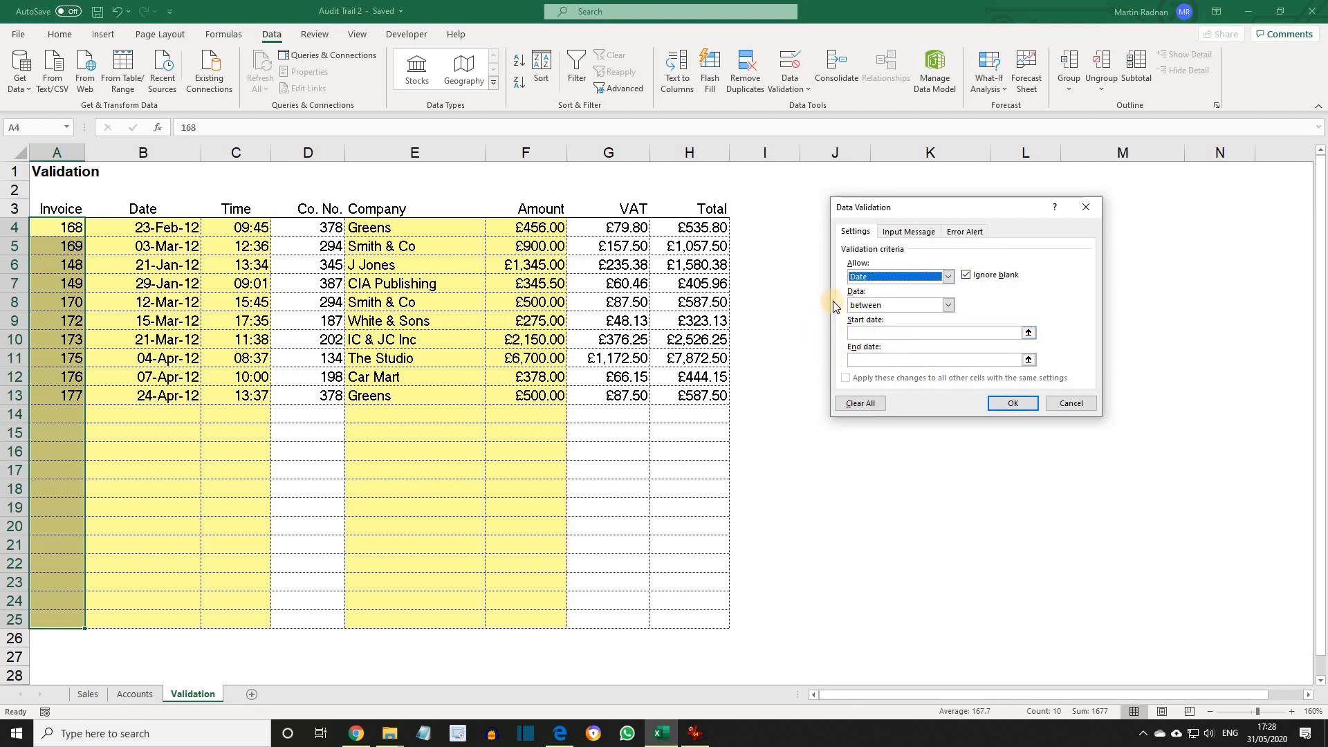
click(955, 277)
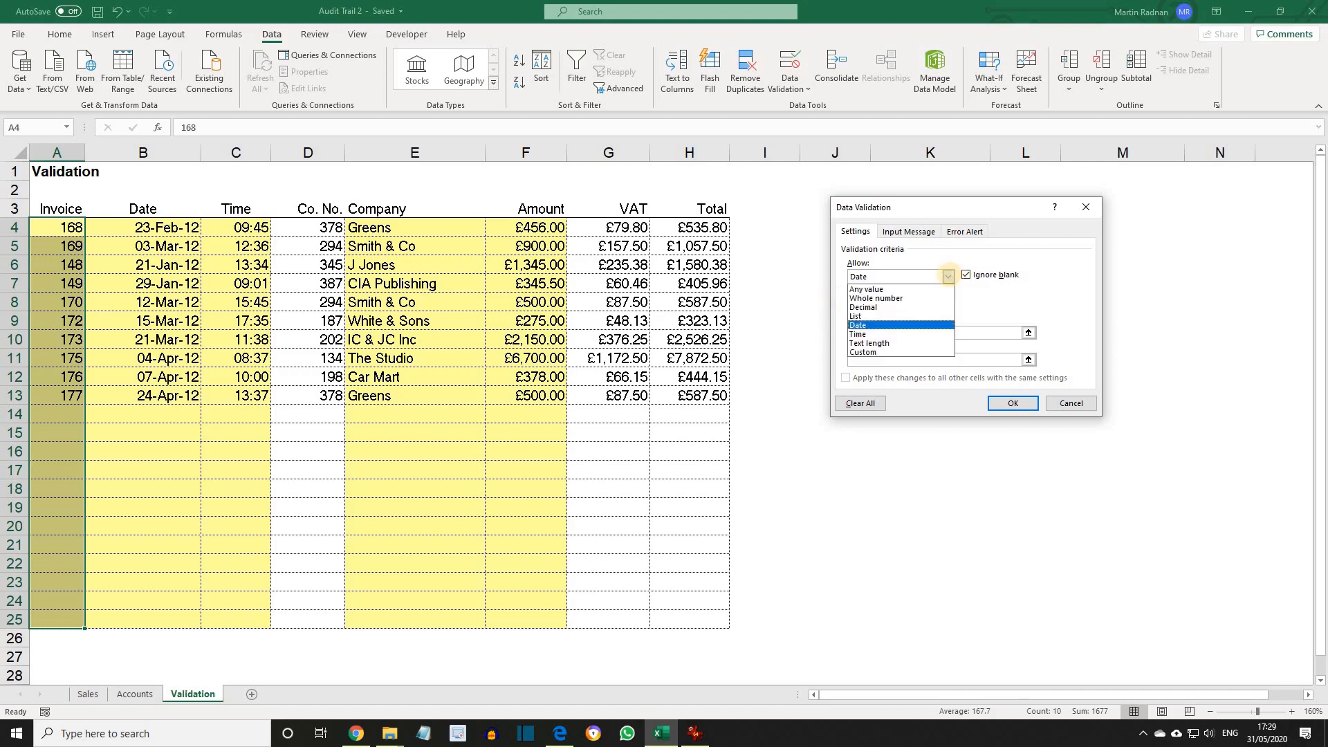
click(886, 308)
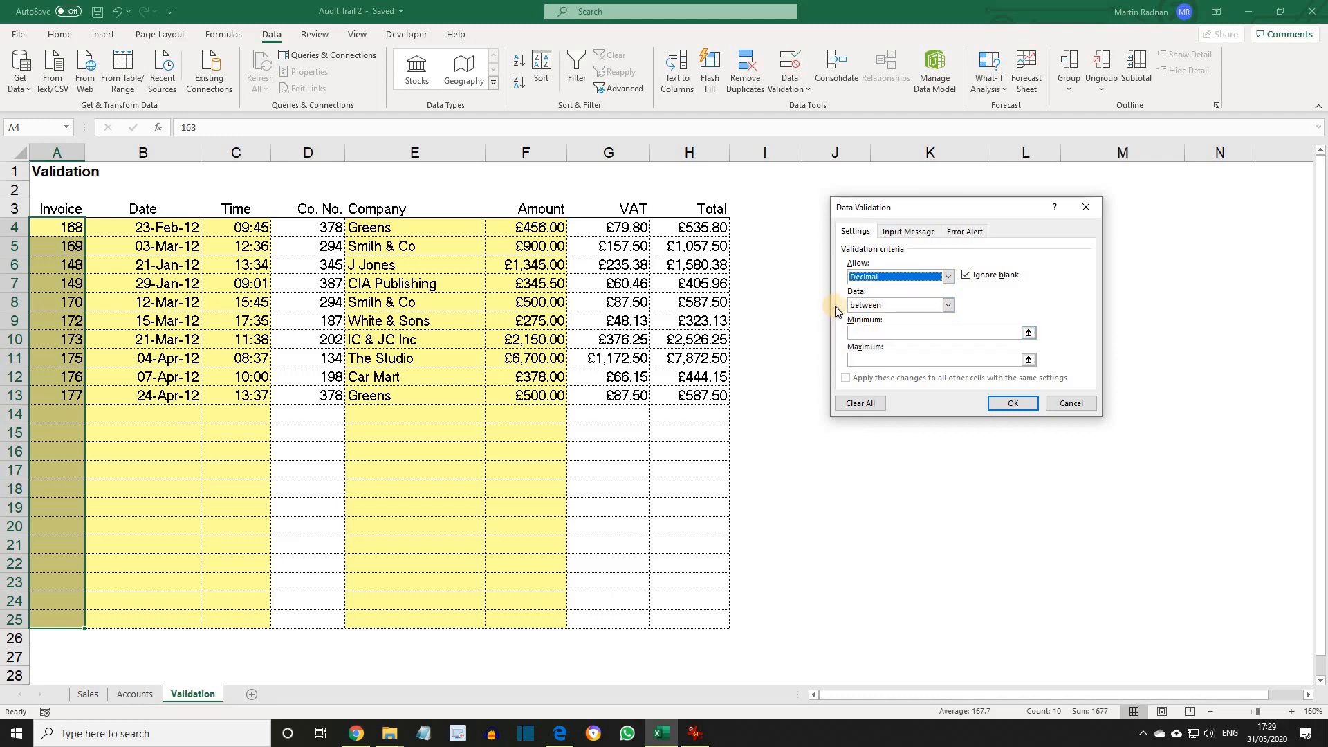
Restrict the selected invoice cells to whole numbers greater than 147.
click(947, 277)
click(910, 296)
click(946, 304)
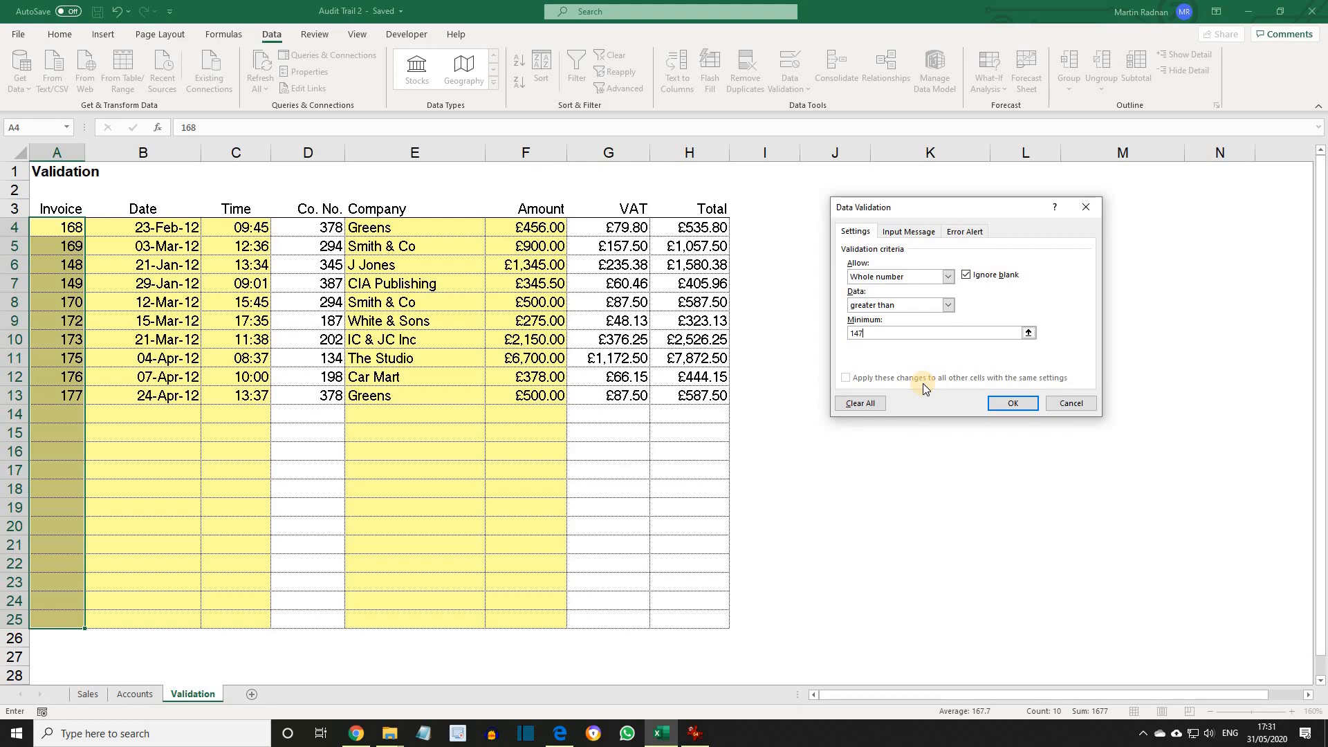
Give the invoice cells an input message titled "CIA Training" with the text "Inoice Number".
click(910, 235)
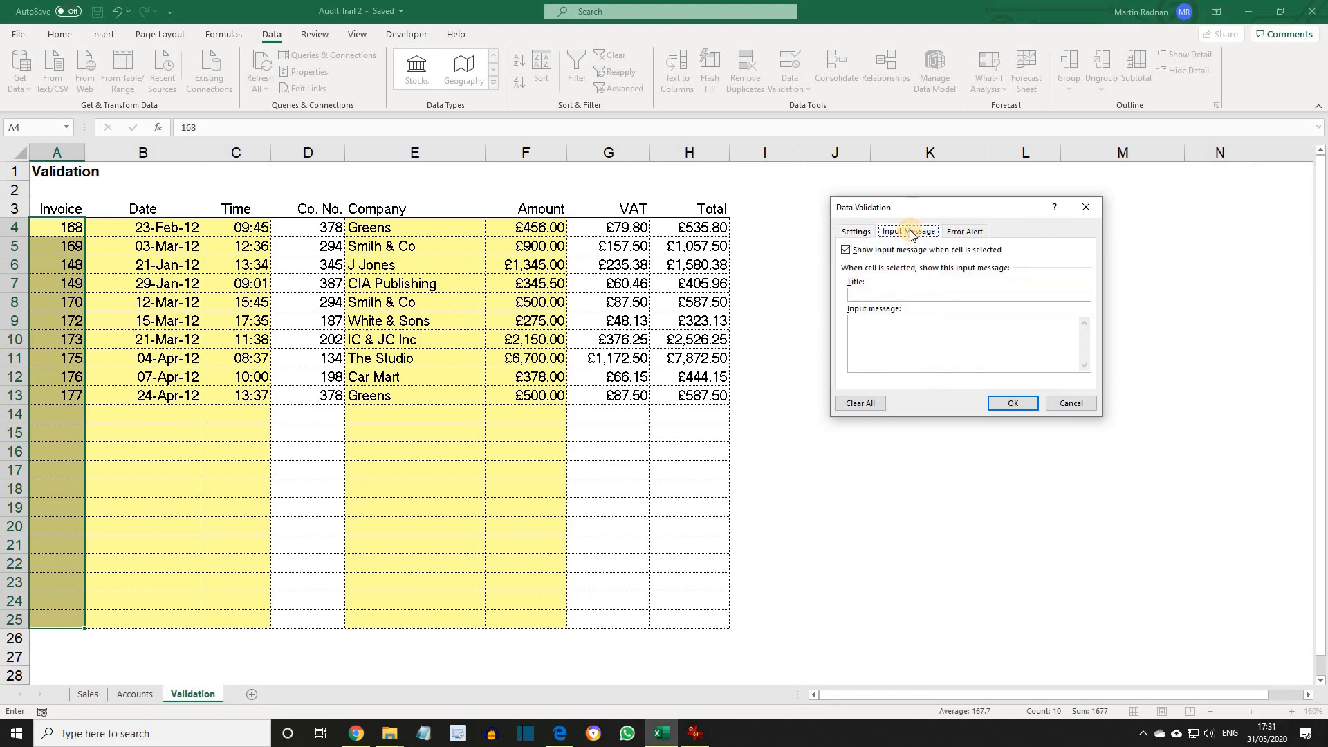
click(879, 291)
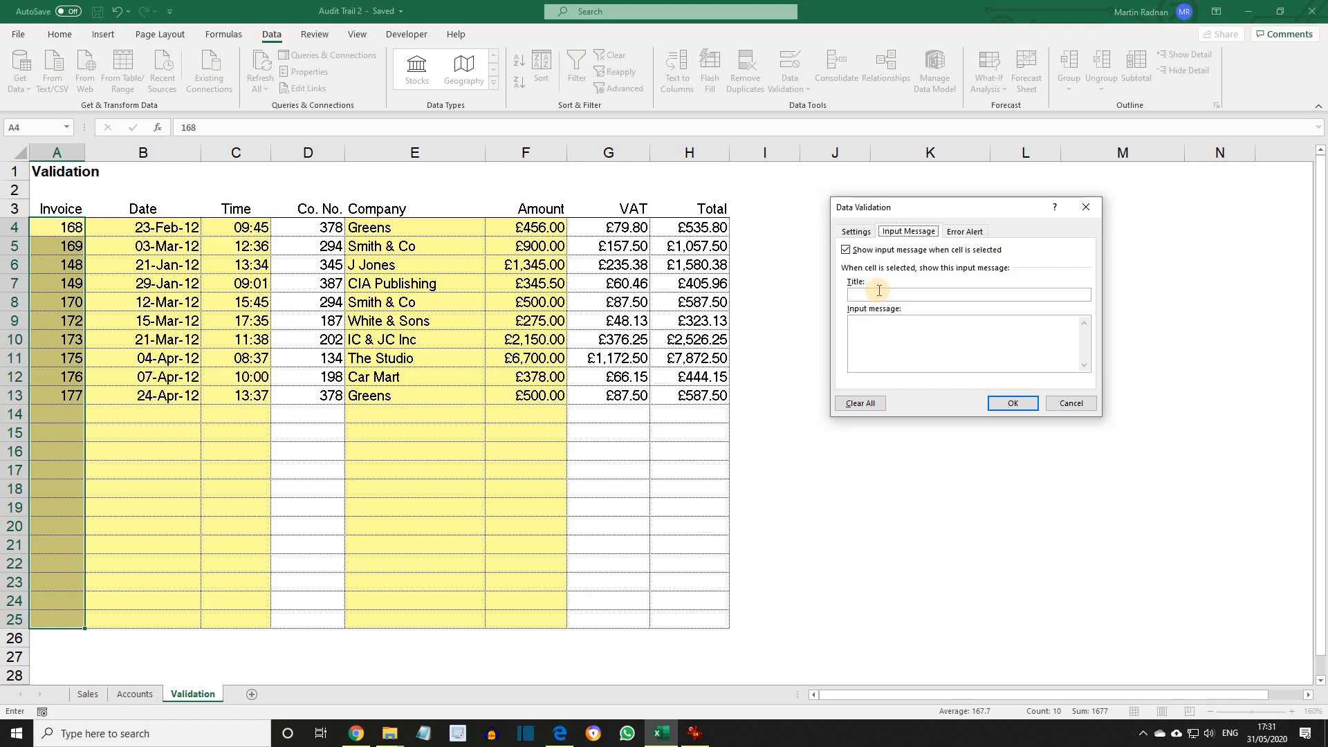
click(879, 290)
text(CIA Training)
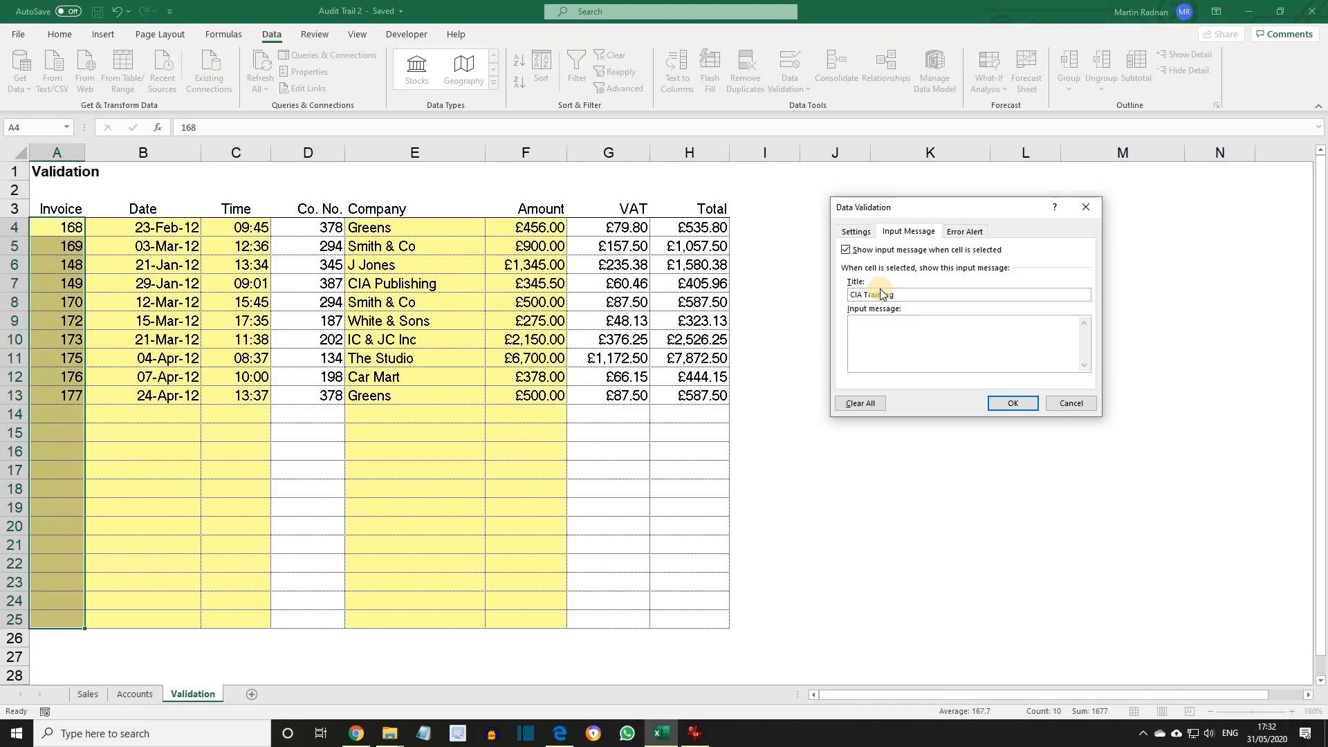
click(869, 323)
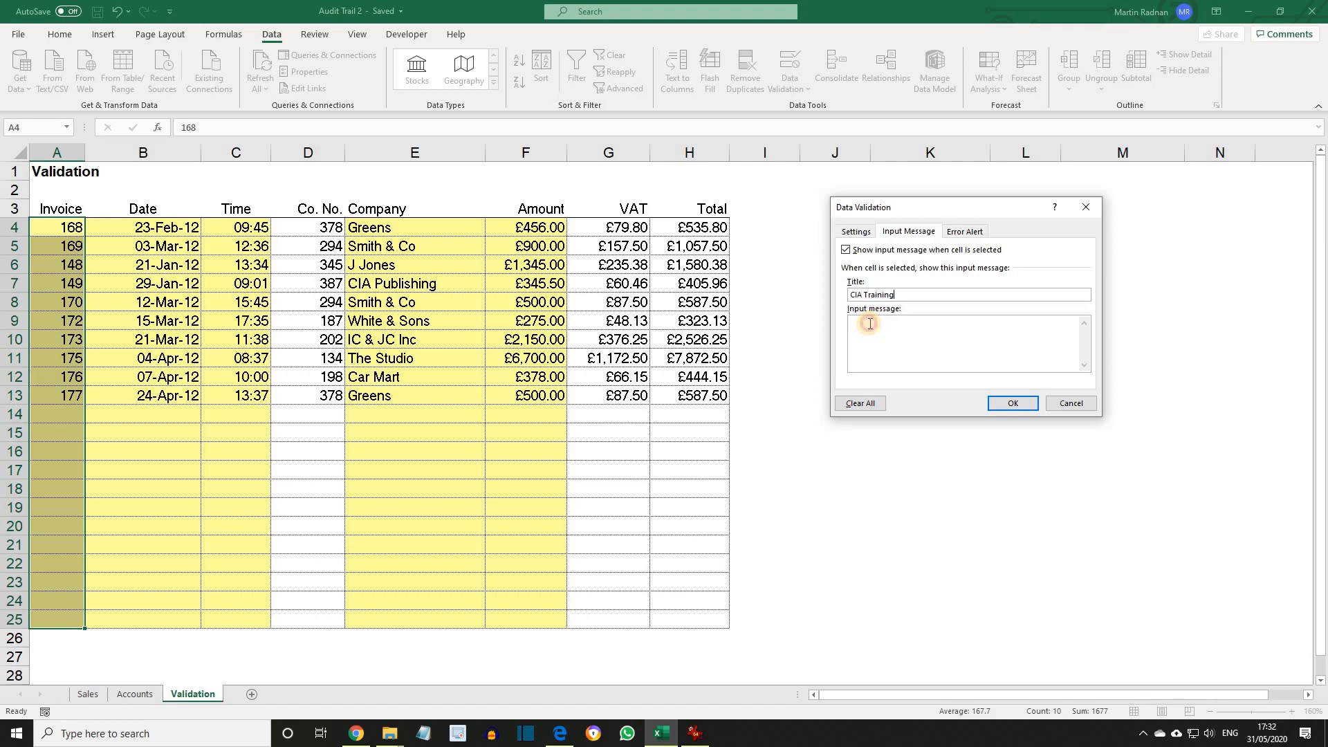
text(Inoice Number)
Add a Stop error alert titled "CIA Training" with the message "Only whole numbers over 147" and apply the invoice validation.
click(973, 231)
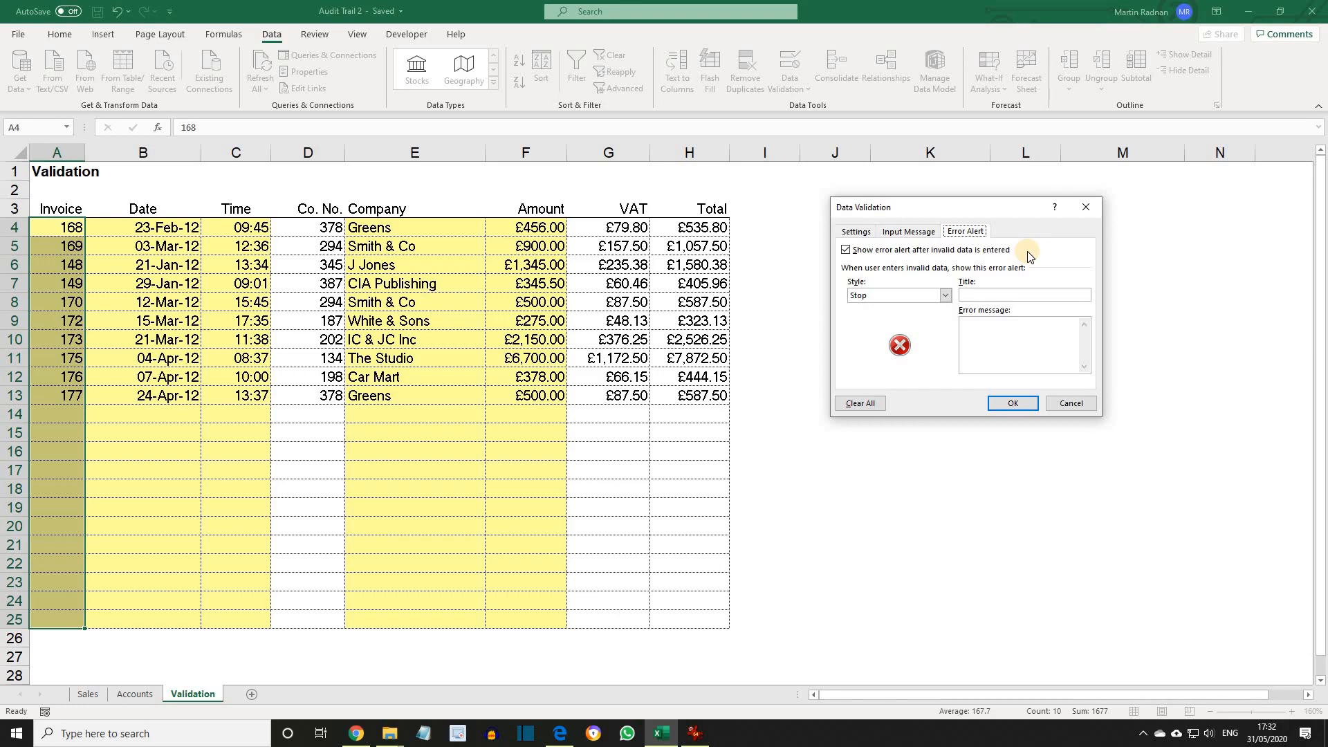
click(1019, 294)
text(CIA Training)
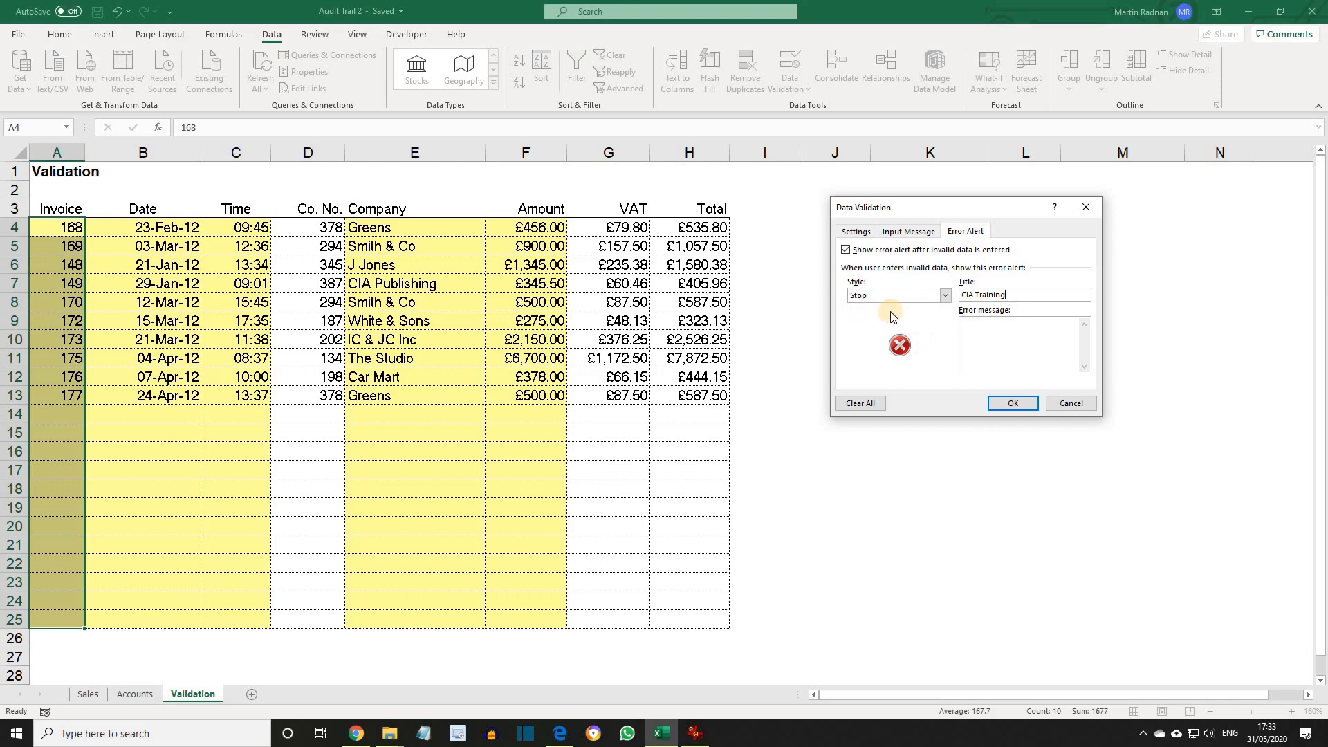
click(944, 295)
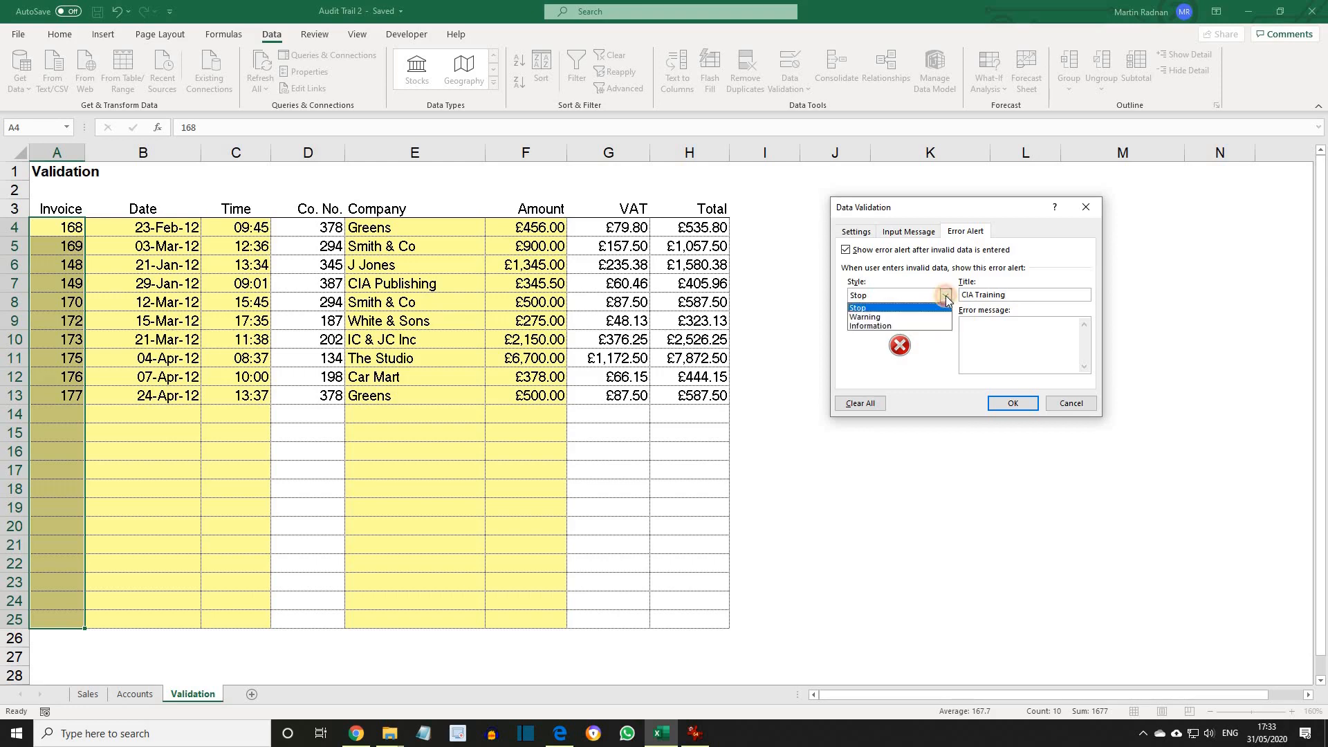
click(894, 307)
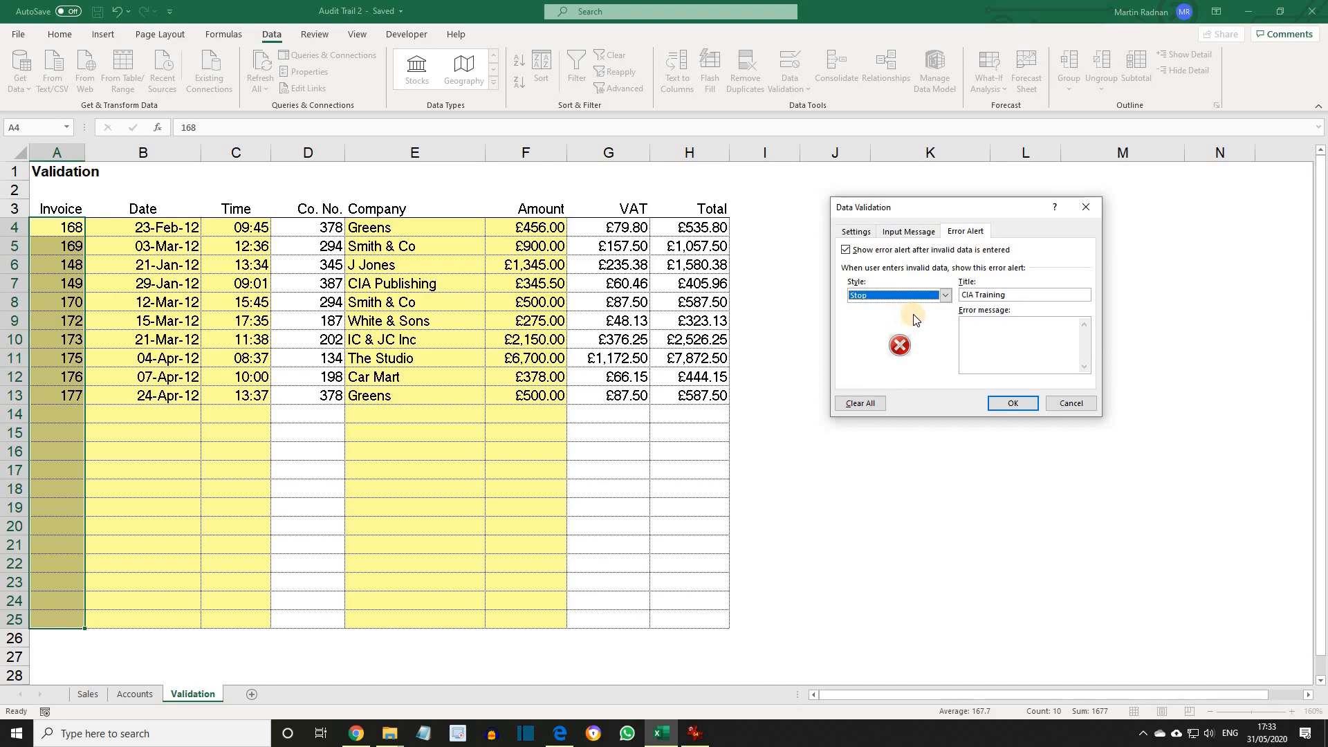
click(973, 325)
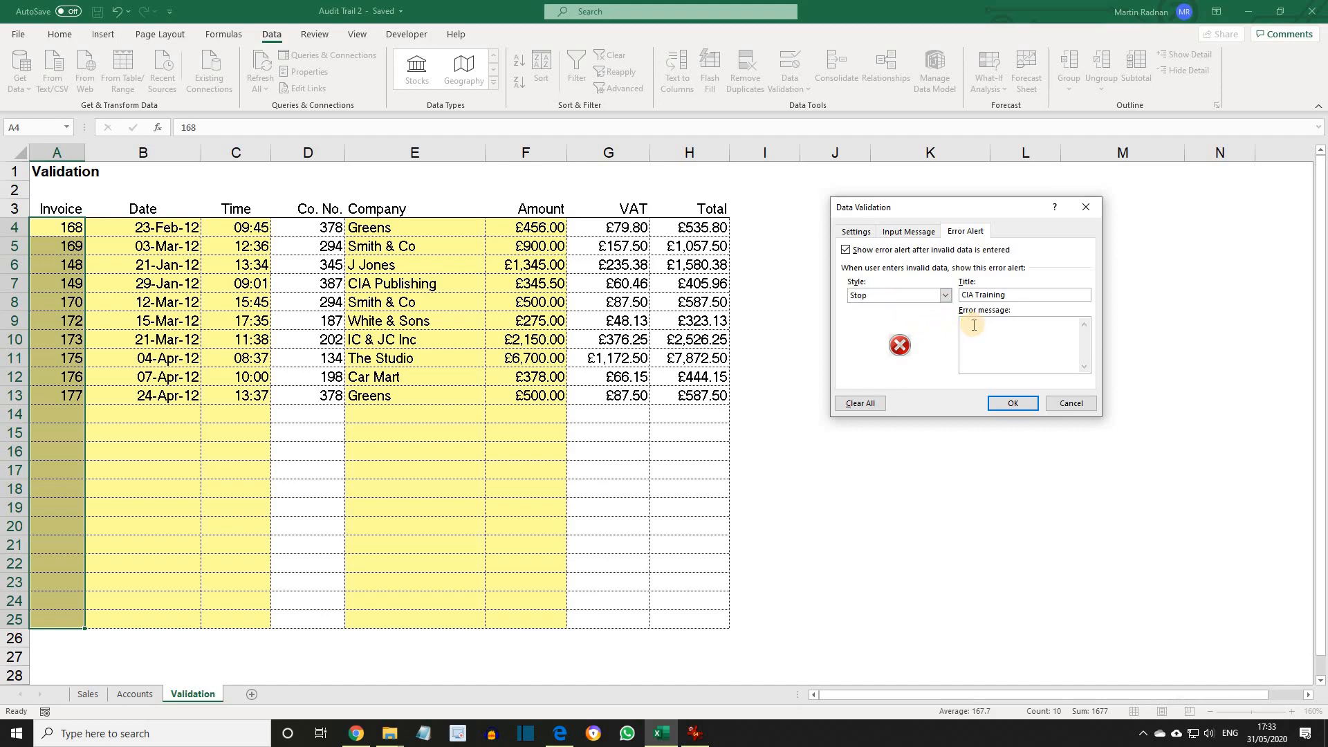
text(Only)
text( who)
text(le number)
text(s ob)
text(er 147)
click(1021, 404)
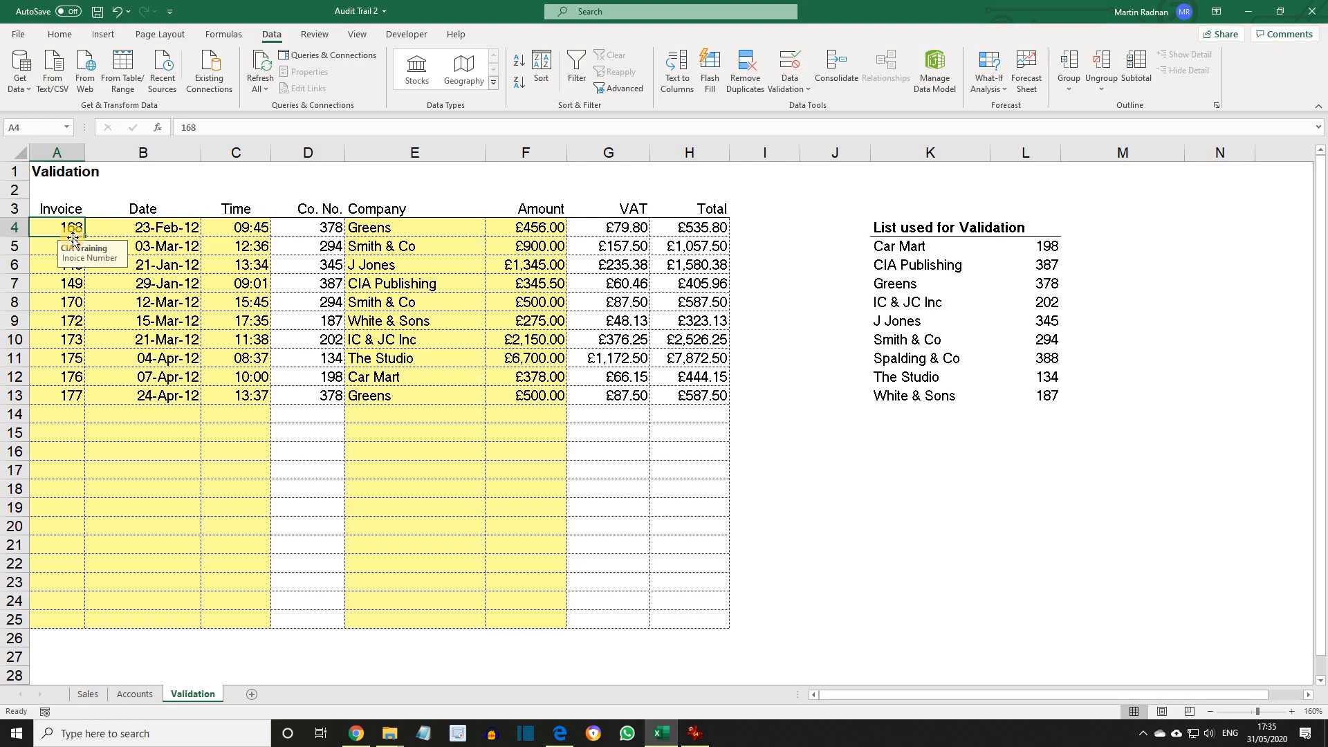
Test the invoice validation by trying to enter 123 and 180.5 in cell A14.
click(65, 415)
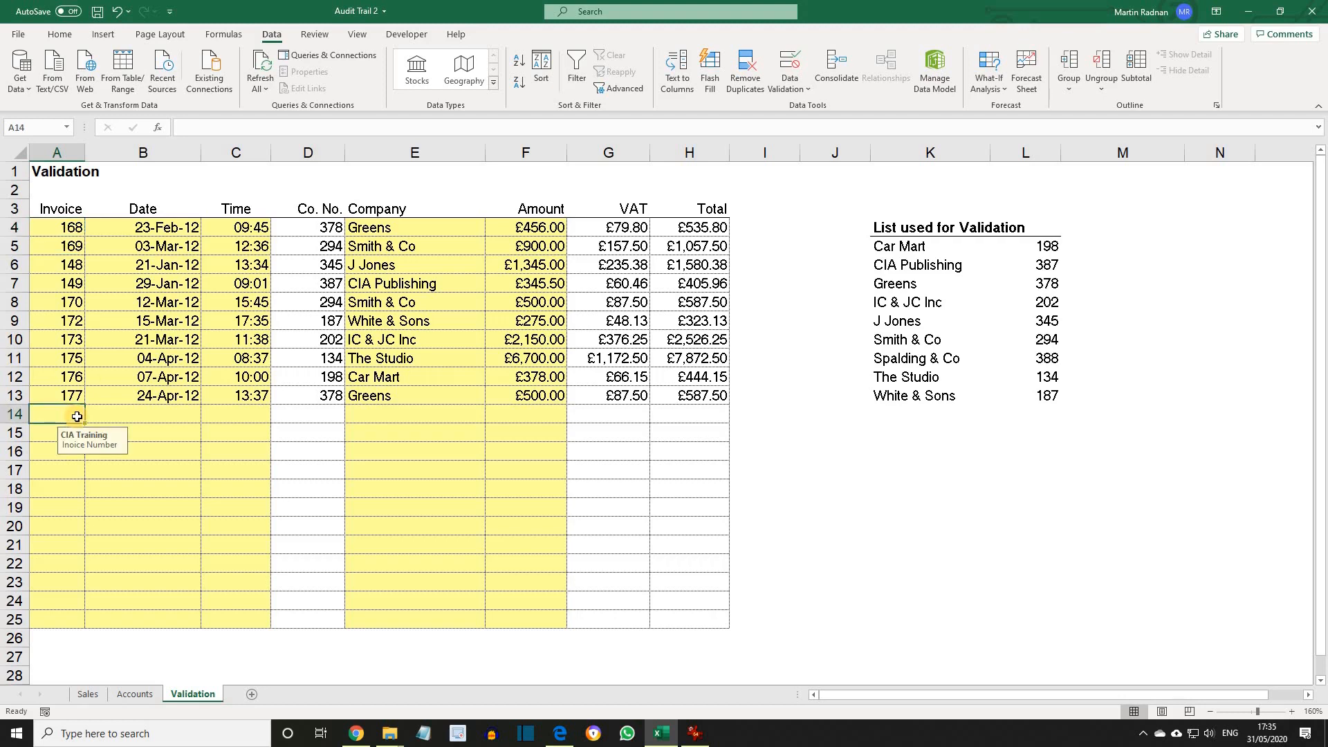
click(77, 417)
text(123)
key(Return)
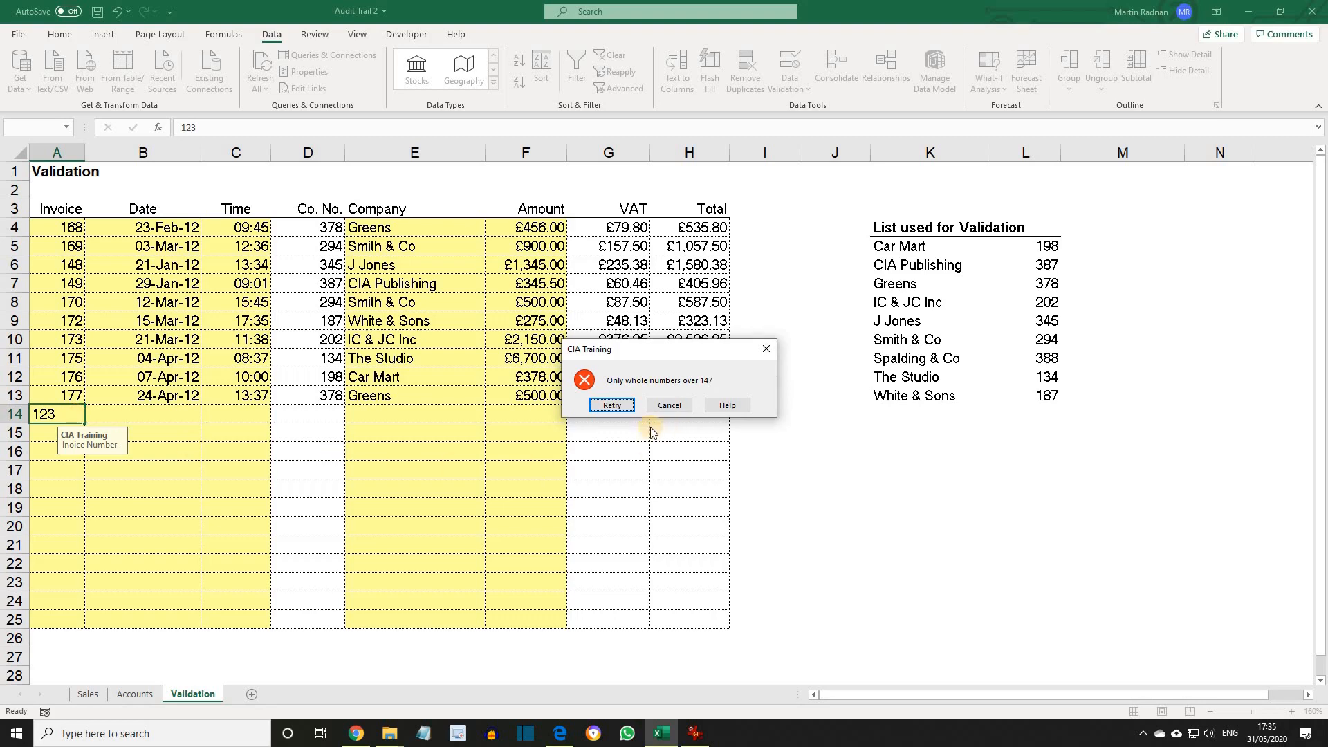
click(612, 406)
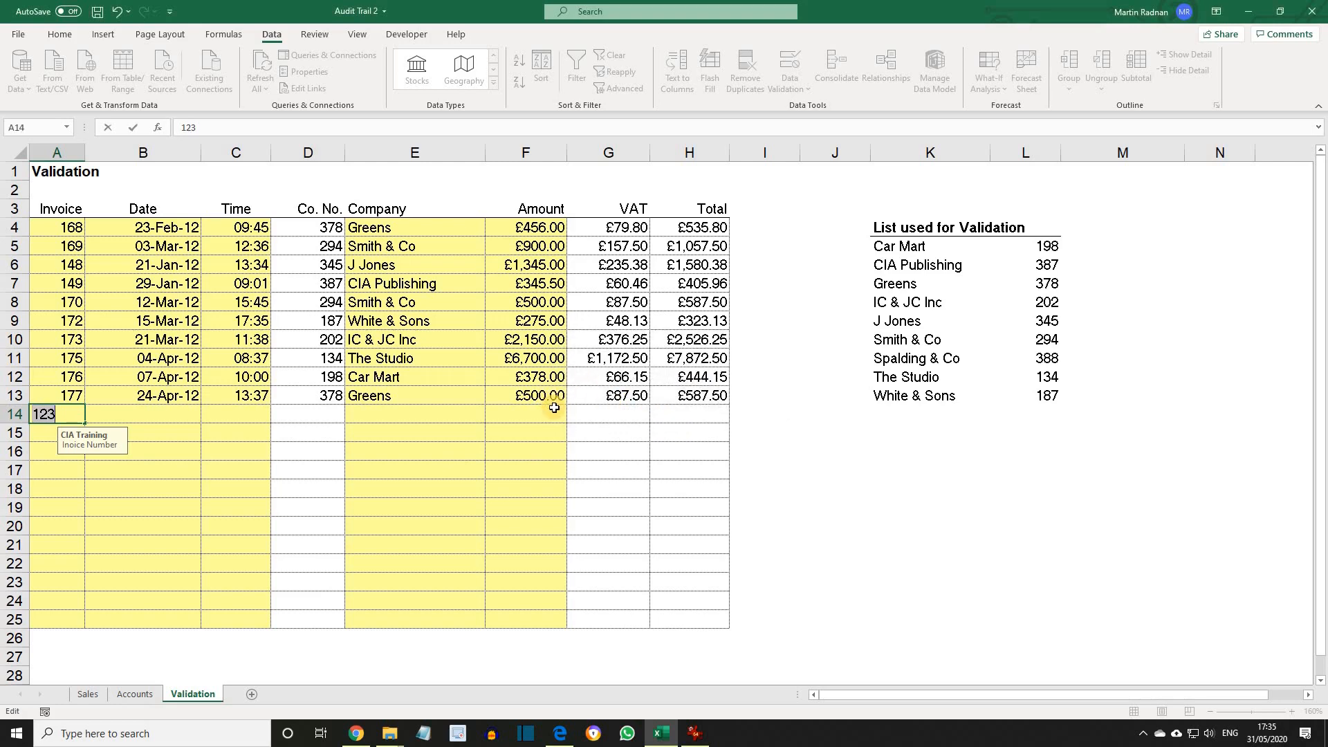
text(180.5)
key(Return)
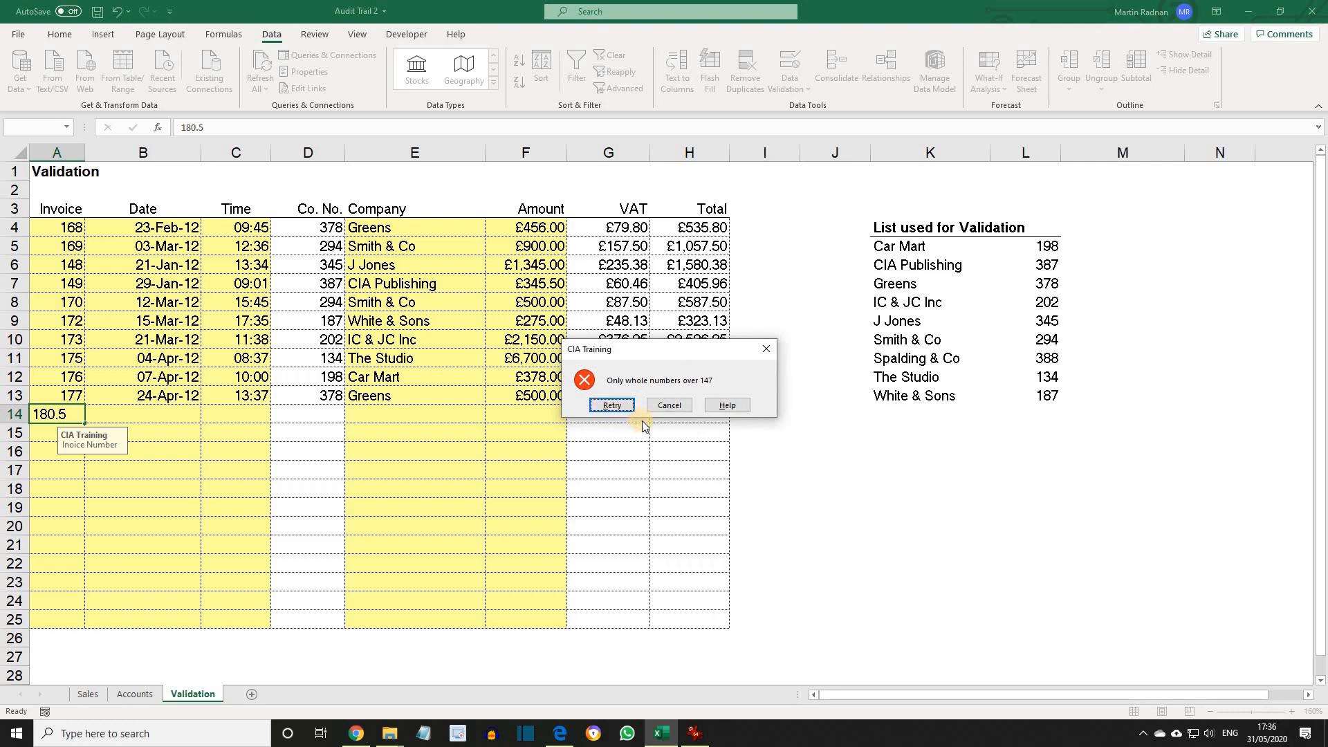
Retry the entry in cell A14 with 181.
key(Return)
text(181)
key(Return)
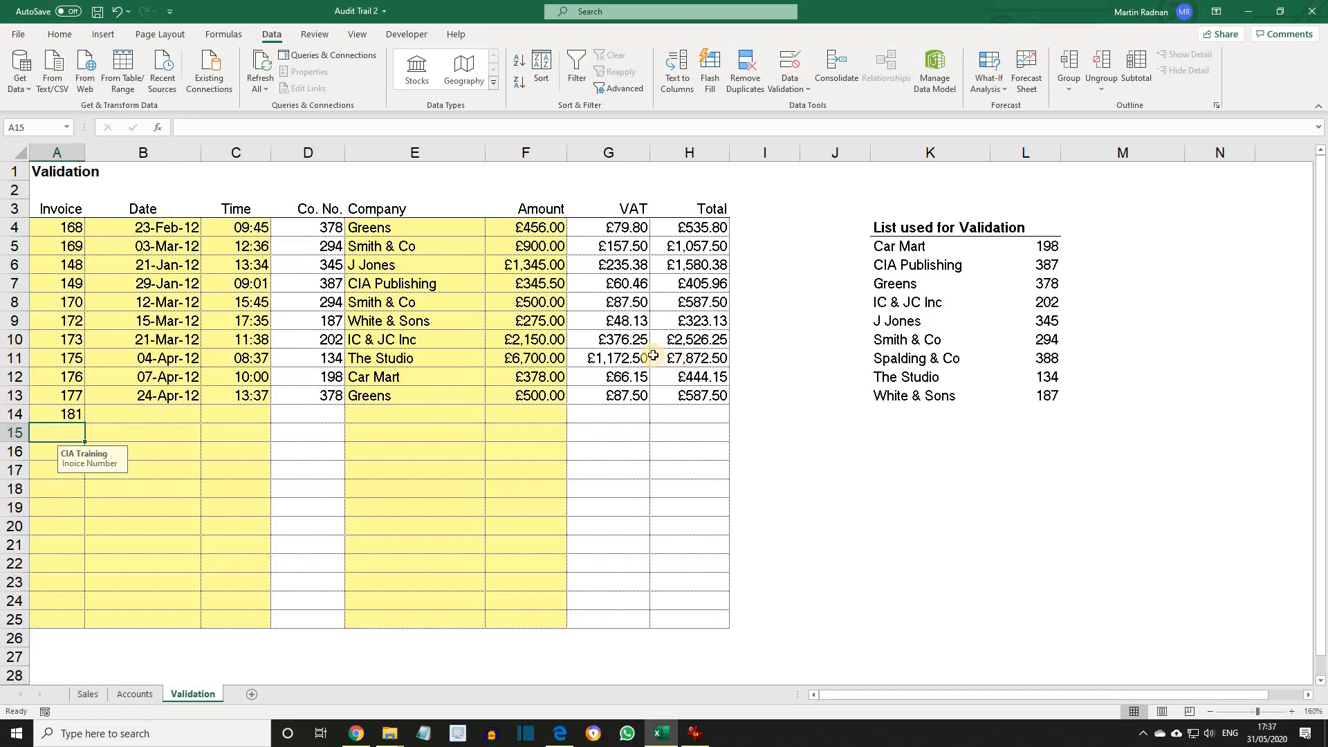
Set data validation on the date cells B4:B25 to allow only dates greater than 01/01/2012.
drag(154, 226, 171, 619)
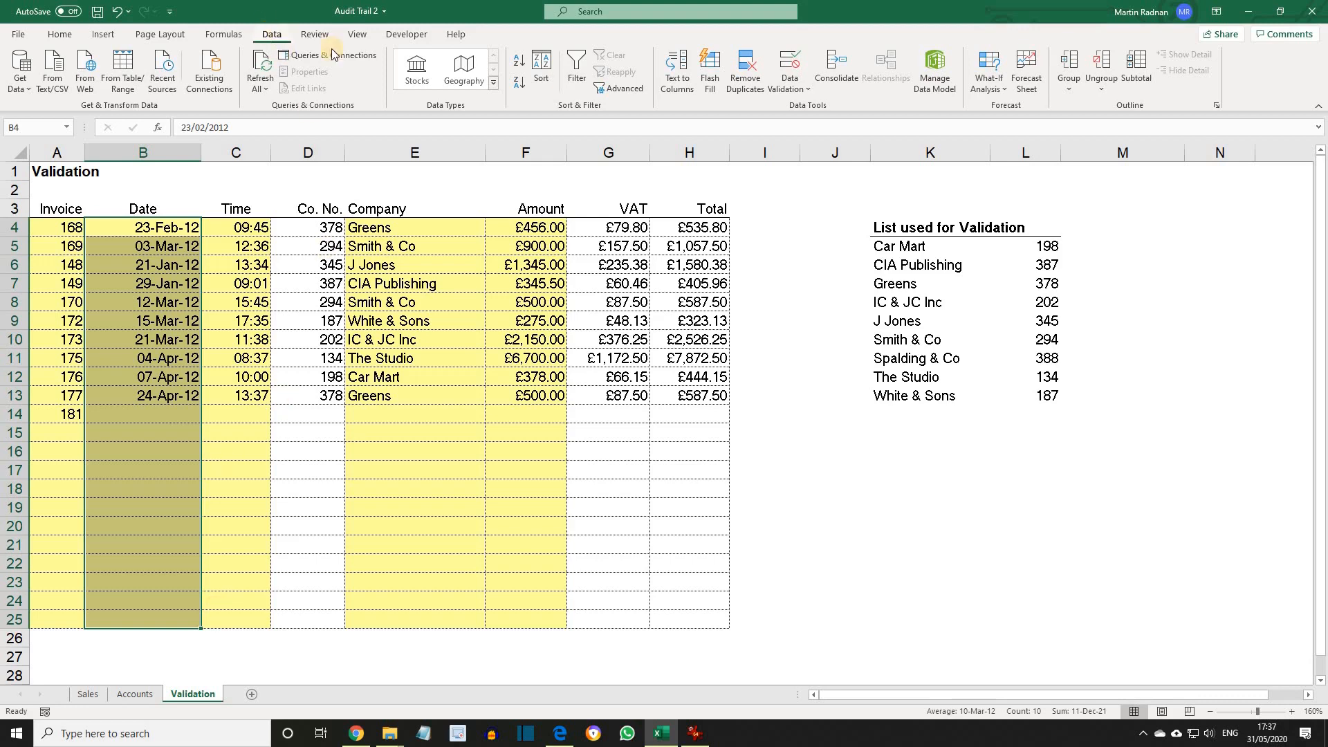
click(790, 85)
click(942, 332)
text(01)
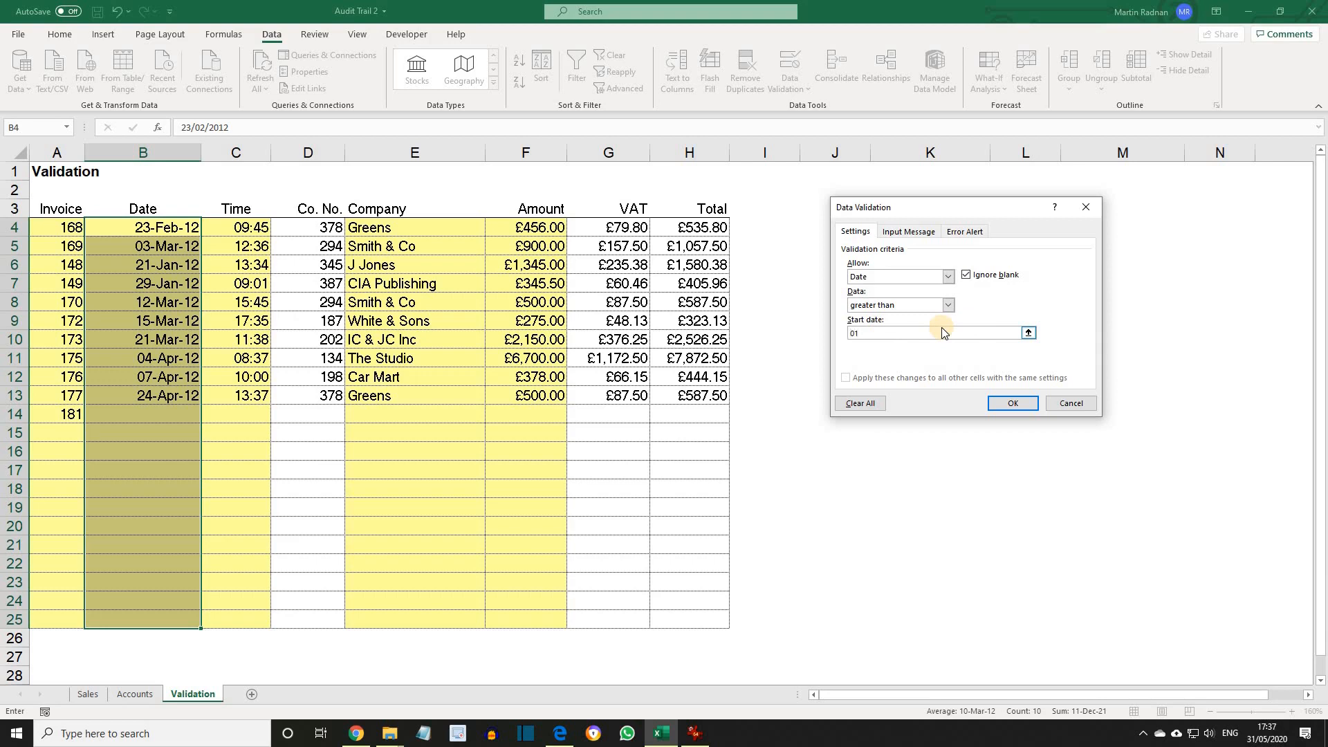
text(/01/2012)
Give the date cells an input message titled "CIA Training" with the text "Enter a date after 01/01/2012".
click(911, 233)
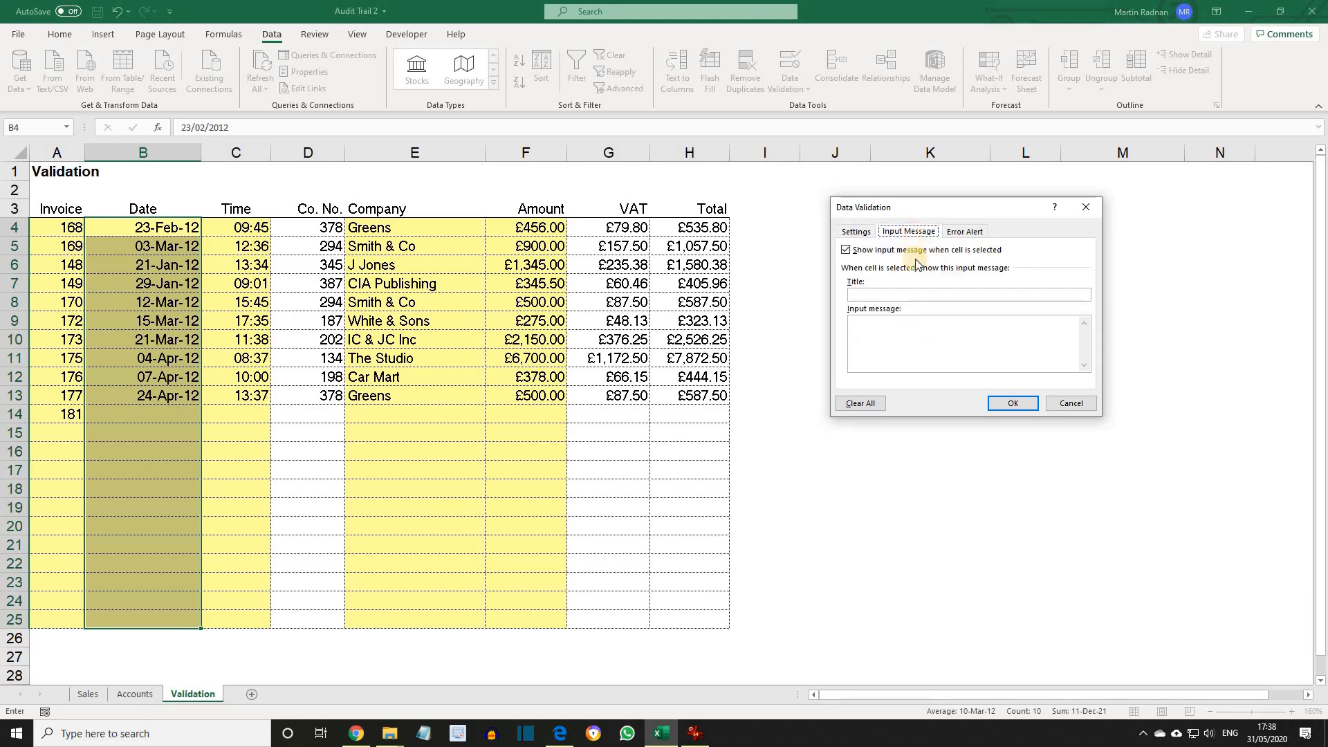
click(887, 293)
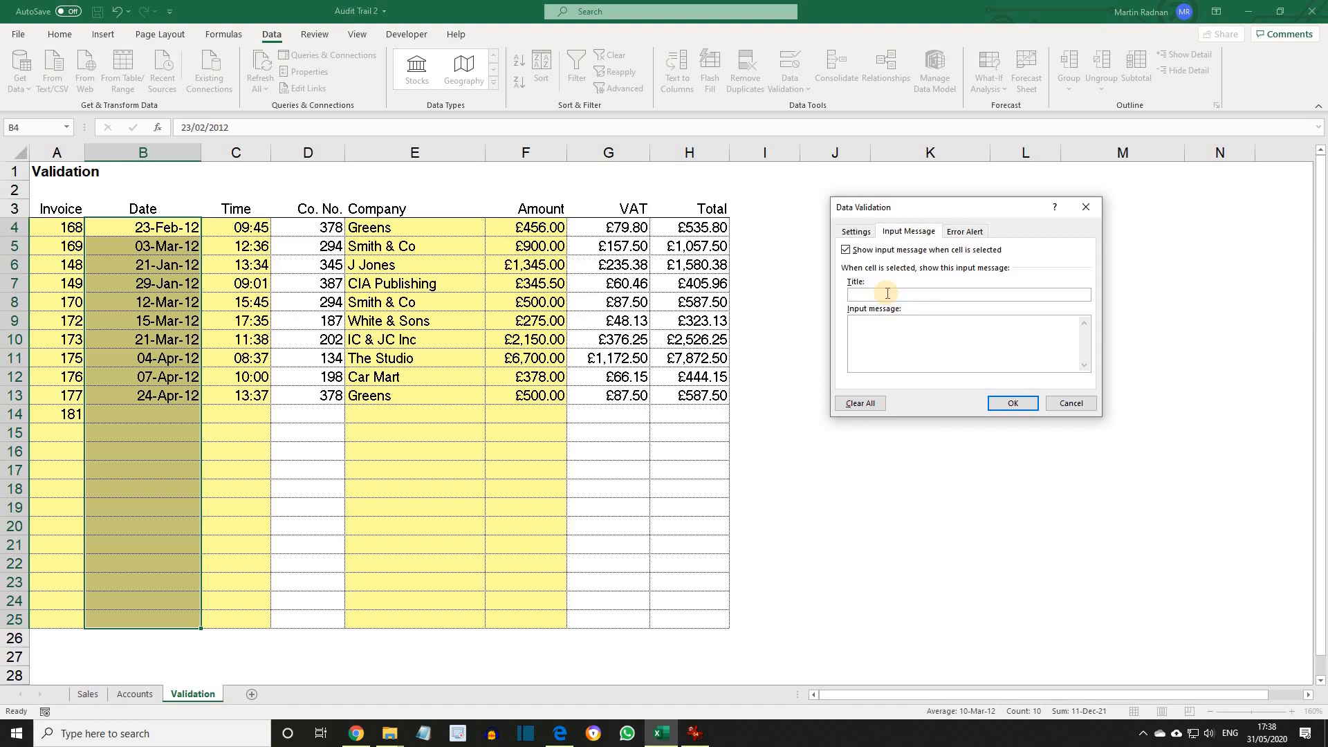
text(CIA Training)
click(858, 323)
text(Enter a date )
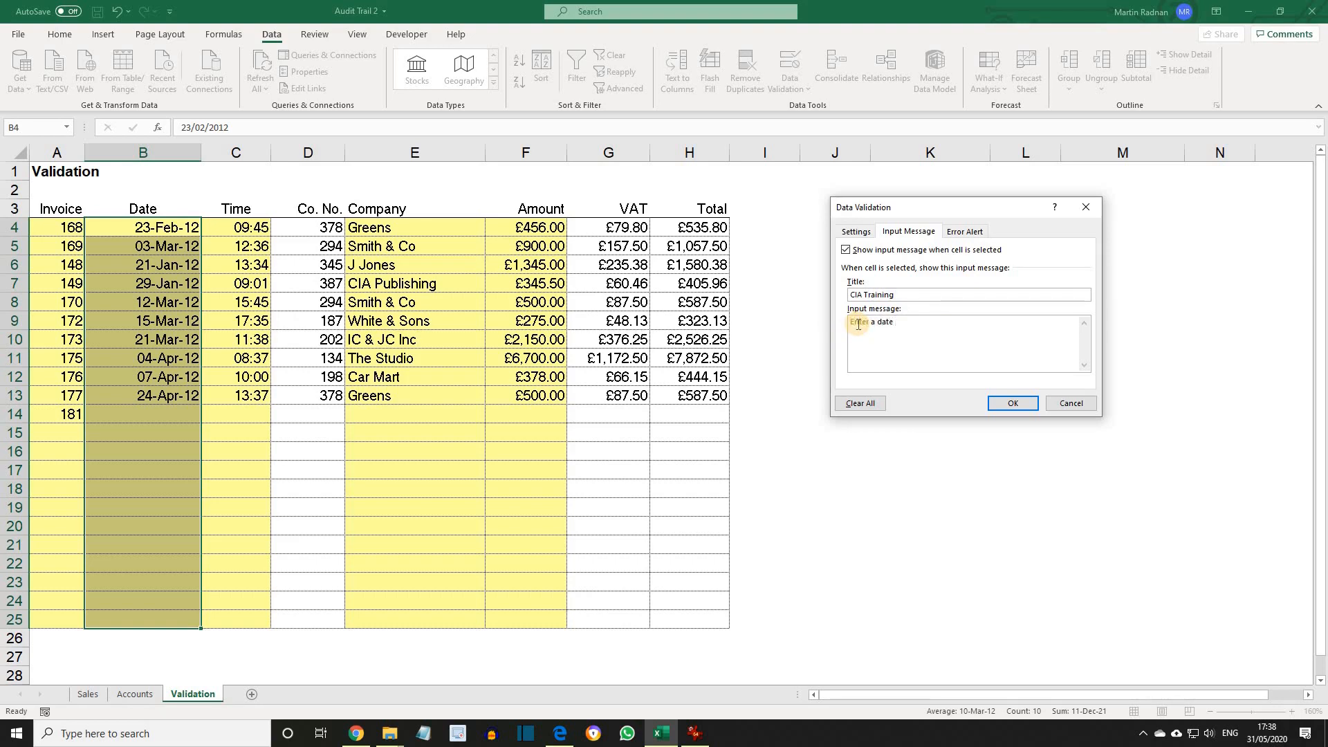
text(after 01/01/2012)
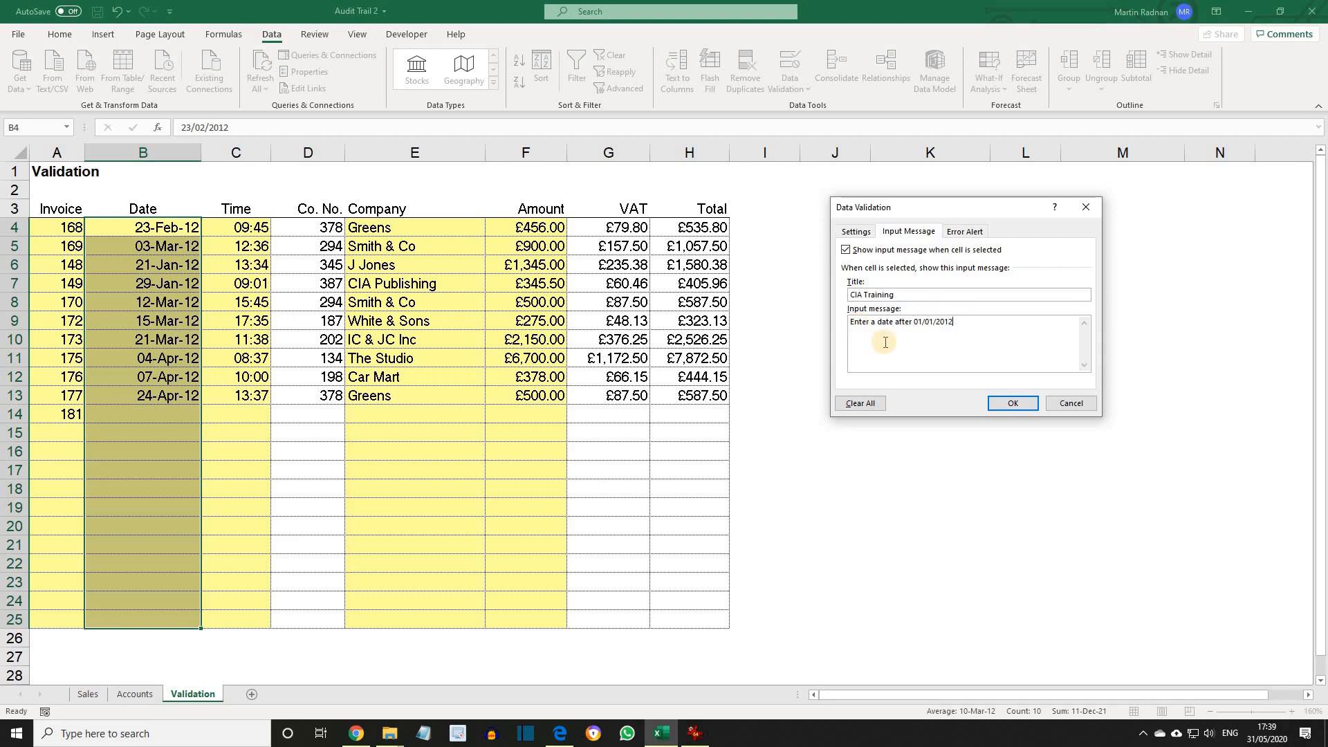
Give the date cells an error alert titled "CIA Training" with the message "Only dates after 01/01/2012" and apply the validation.
click(973, 232)
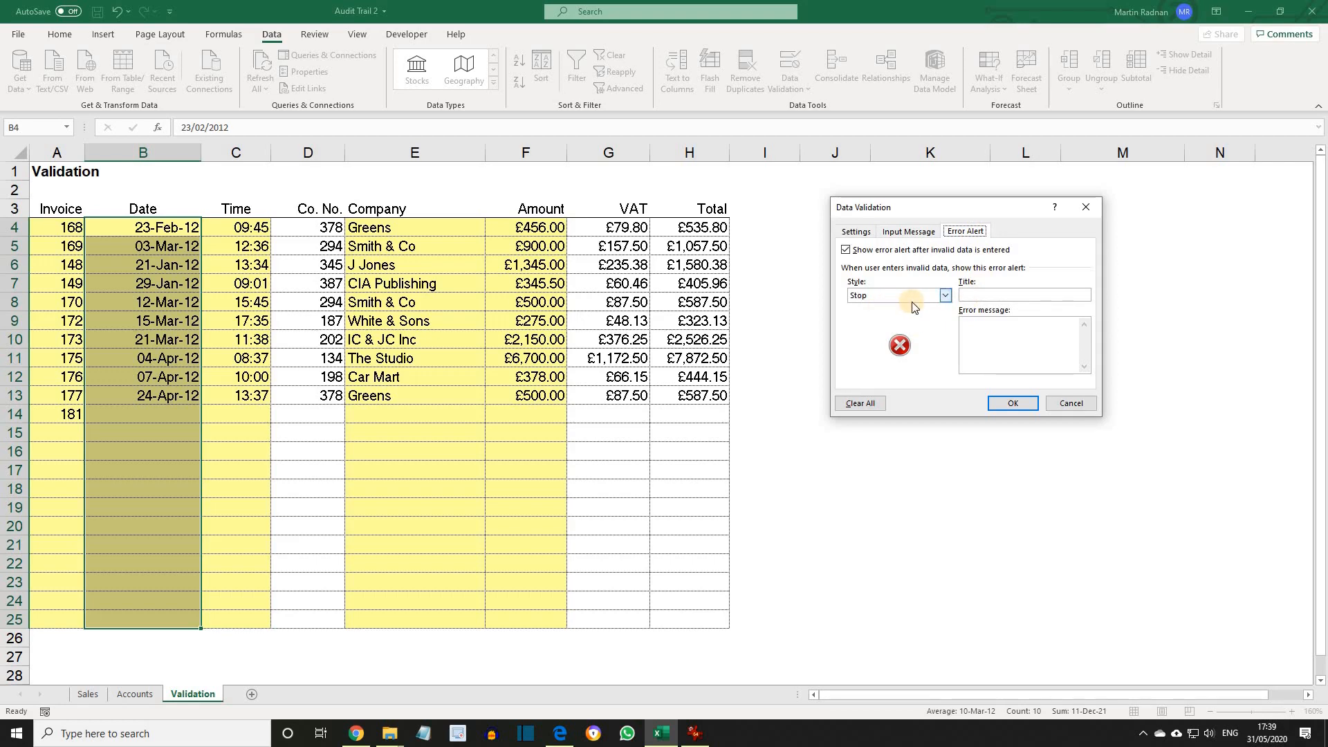
click(980, 295)
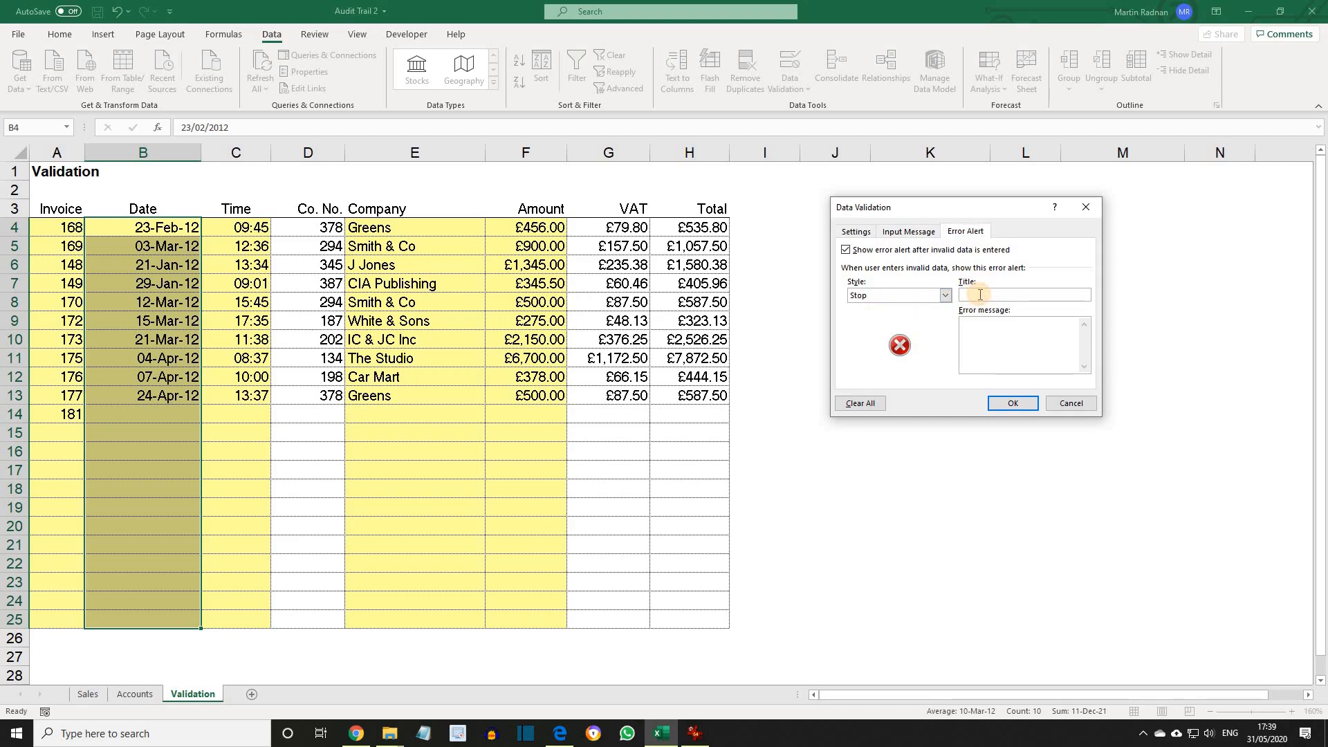
text(C)
text(IA )
text(Tra)
text(il)
key(BackSpace)
key(BackSpace)
key(BackSpace)
key(BackSpace)
text(rainin)
click(985, 326)
text(On)
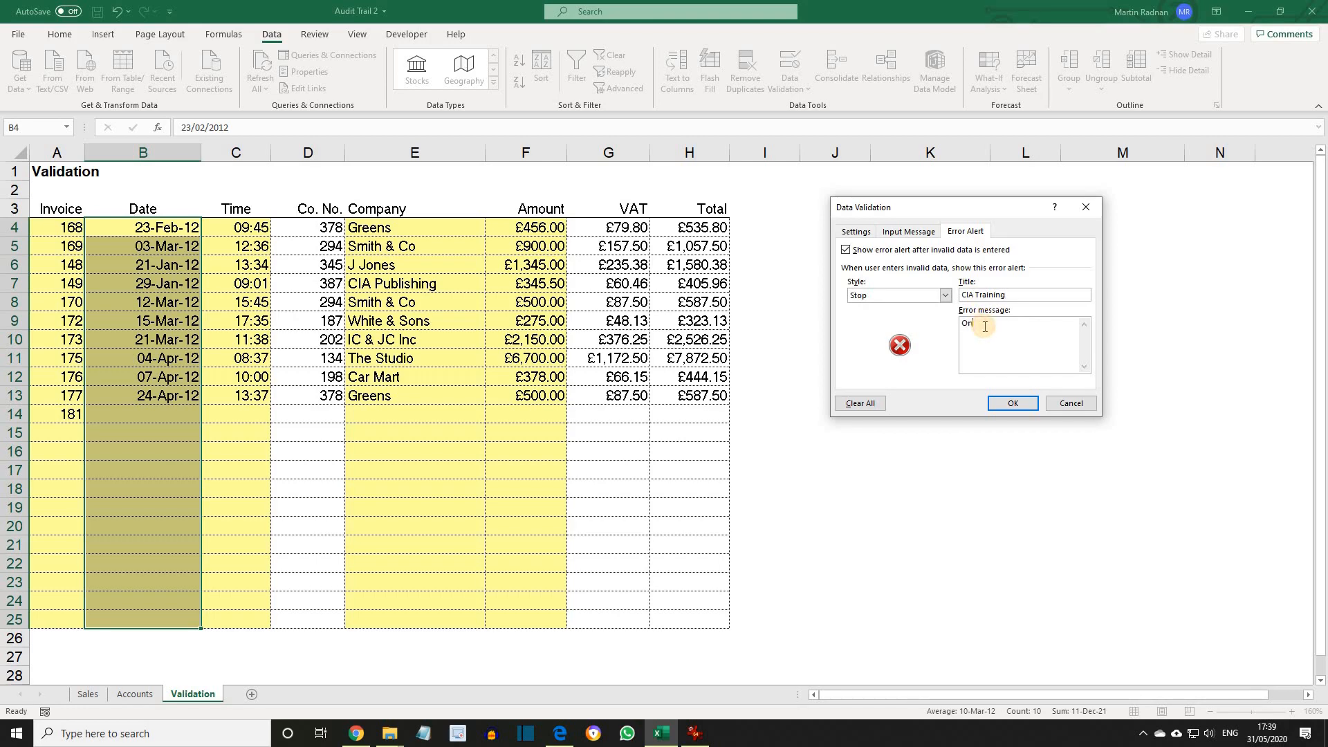
text(ly dates after 01/01/2012)
click(1024, 402)
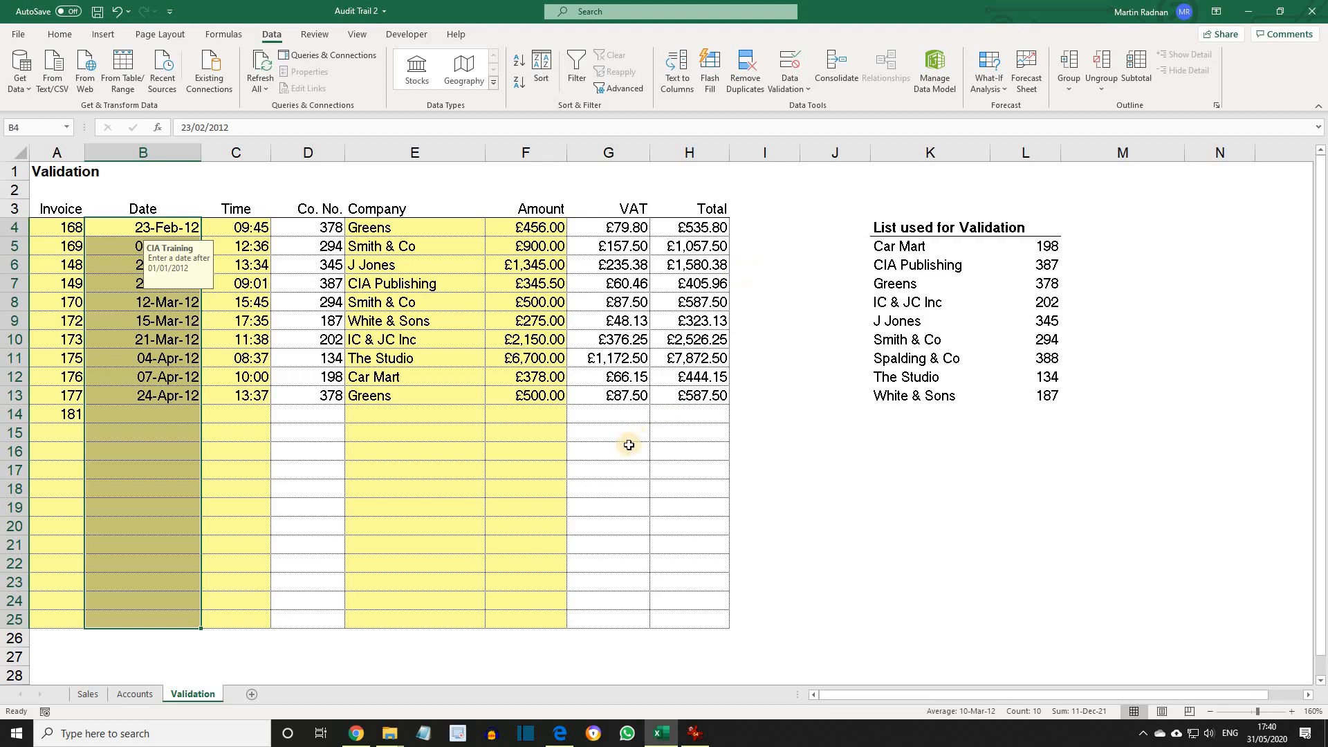
Test the date validation by trying to enter 22/05/1982 in cell B14.
click(154, 418)
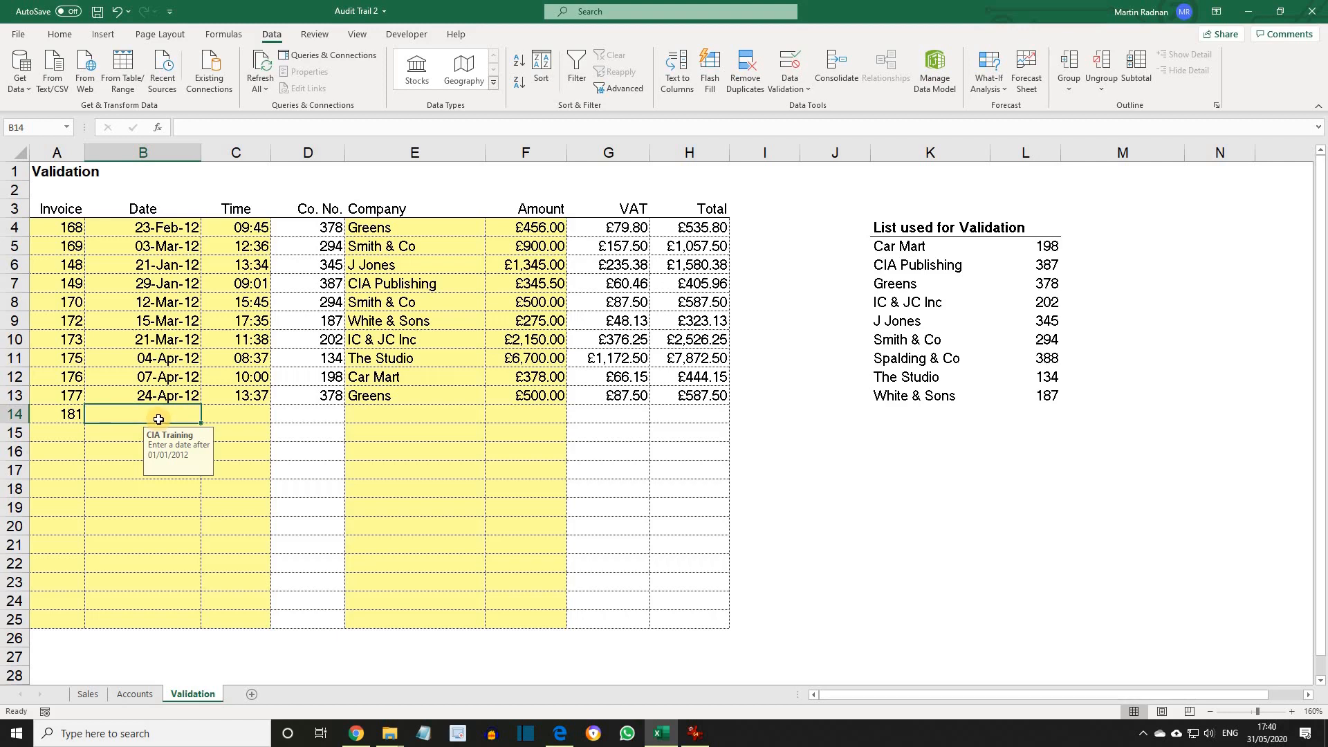
text(22)
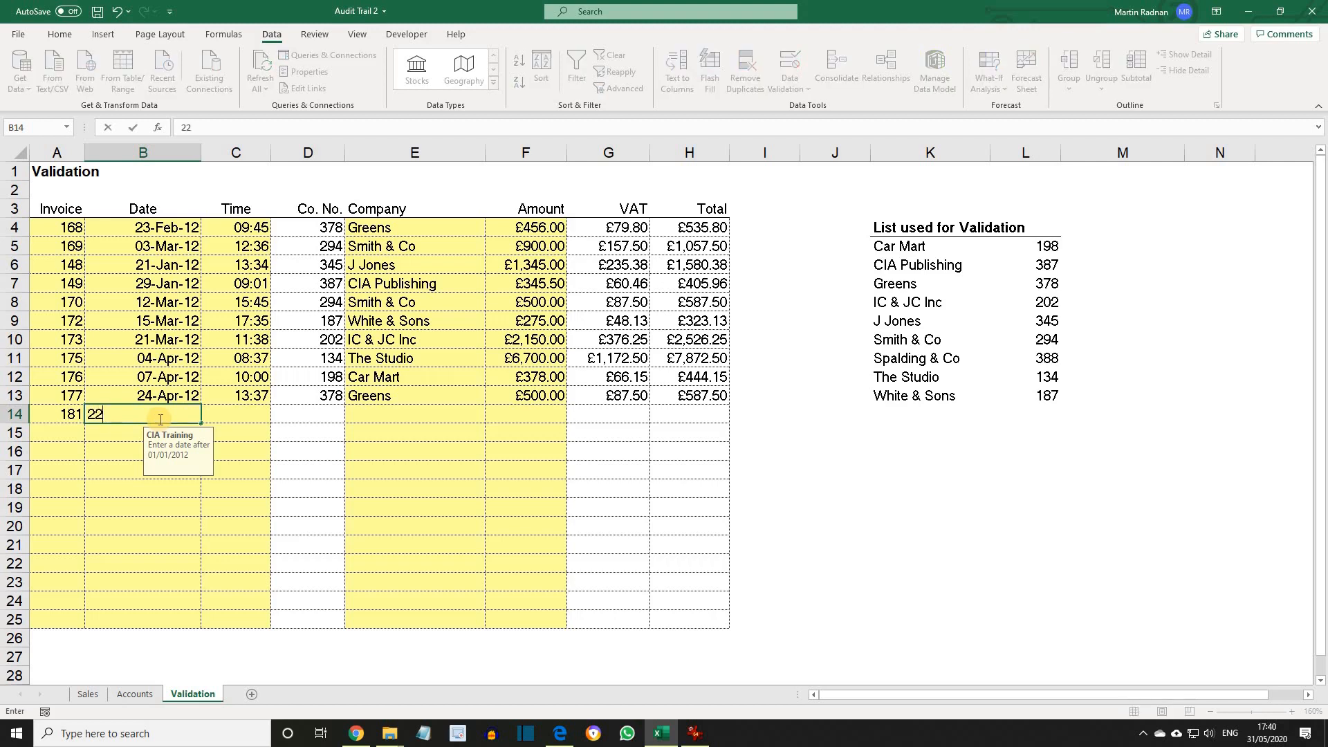
text(/05/1982)
key(Return)
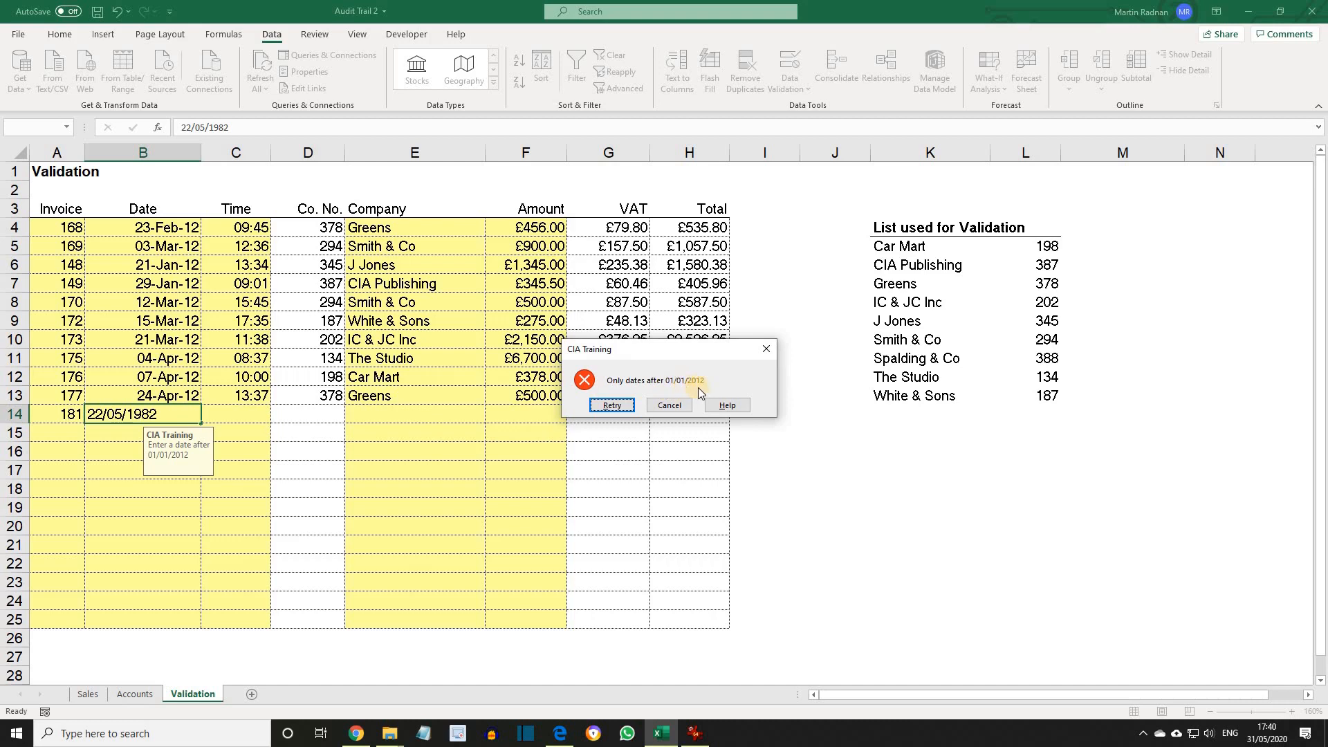
Retry the entry in cell B14 with 31/05/2020.
click(612, 405)
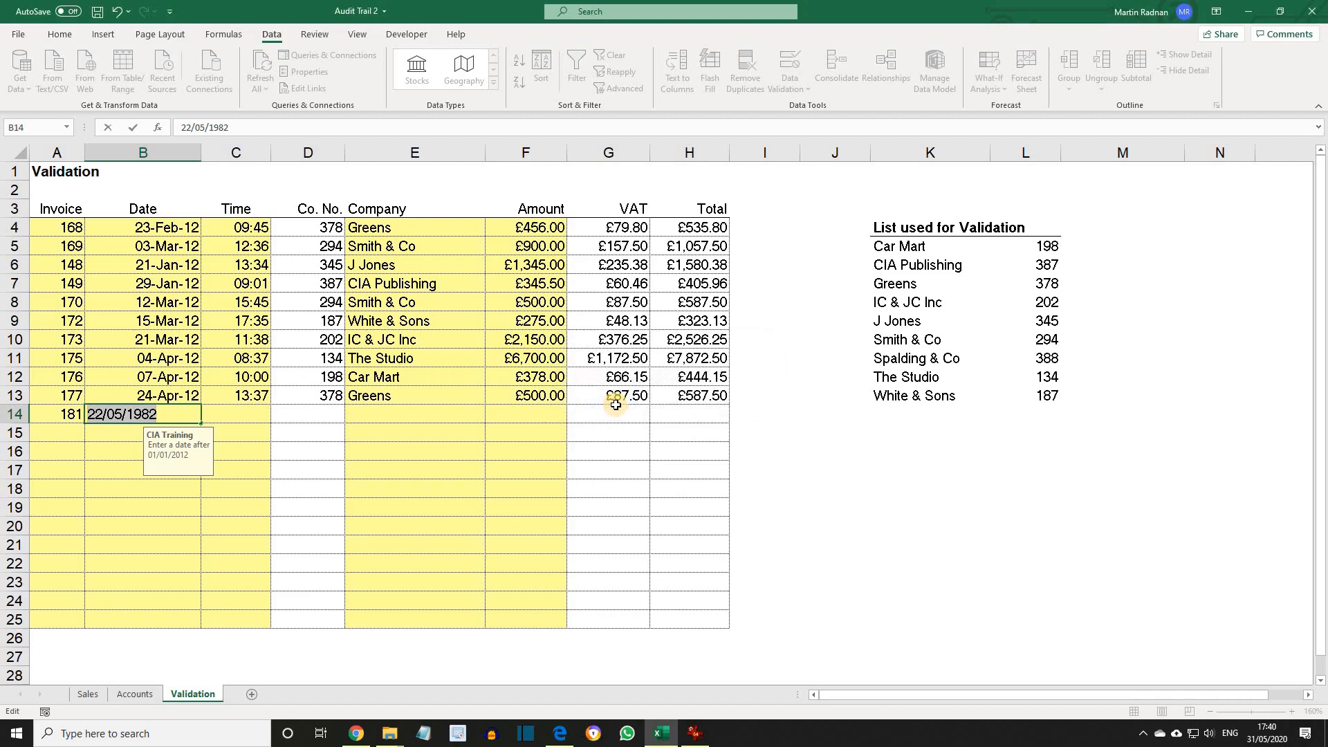
key(BackSpace)
text(31/0)
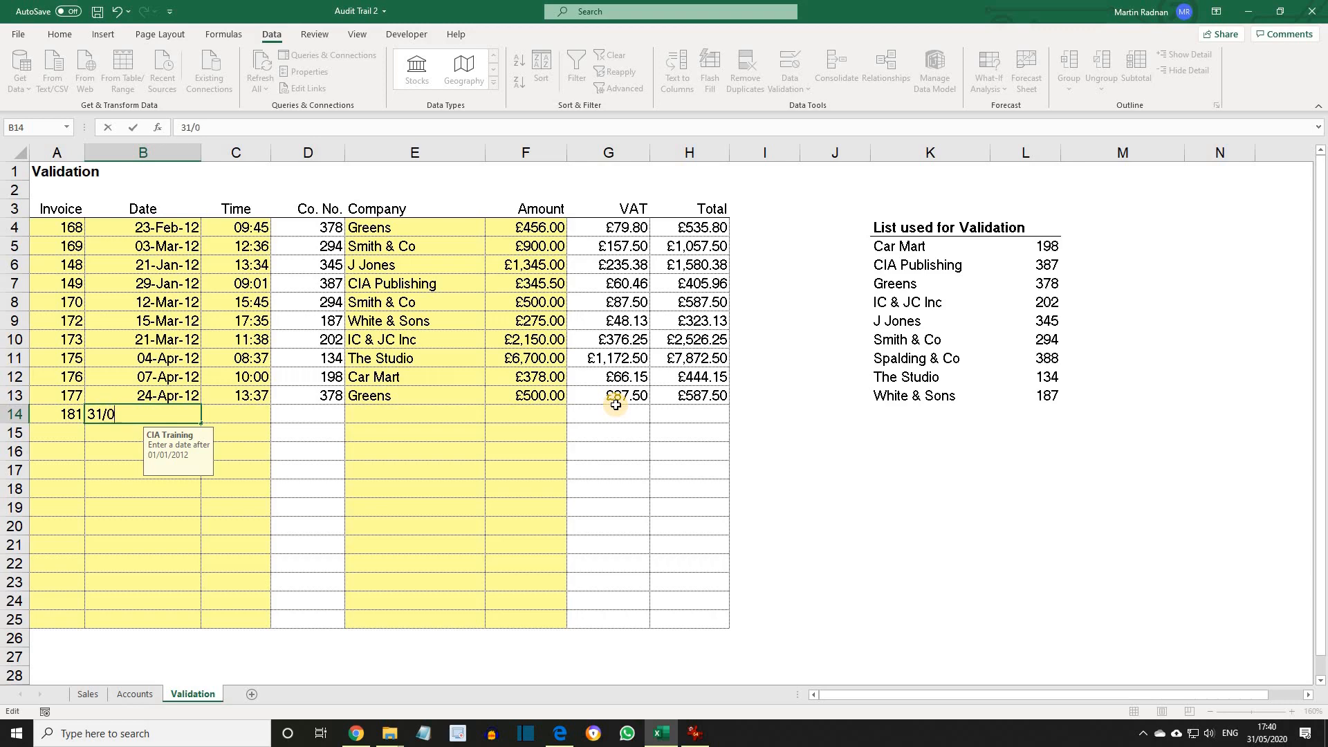
text(5/2020)
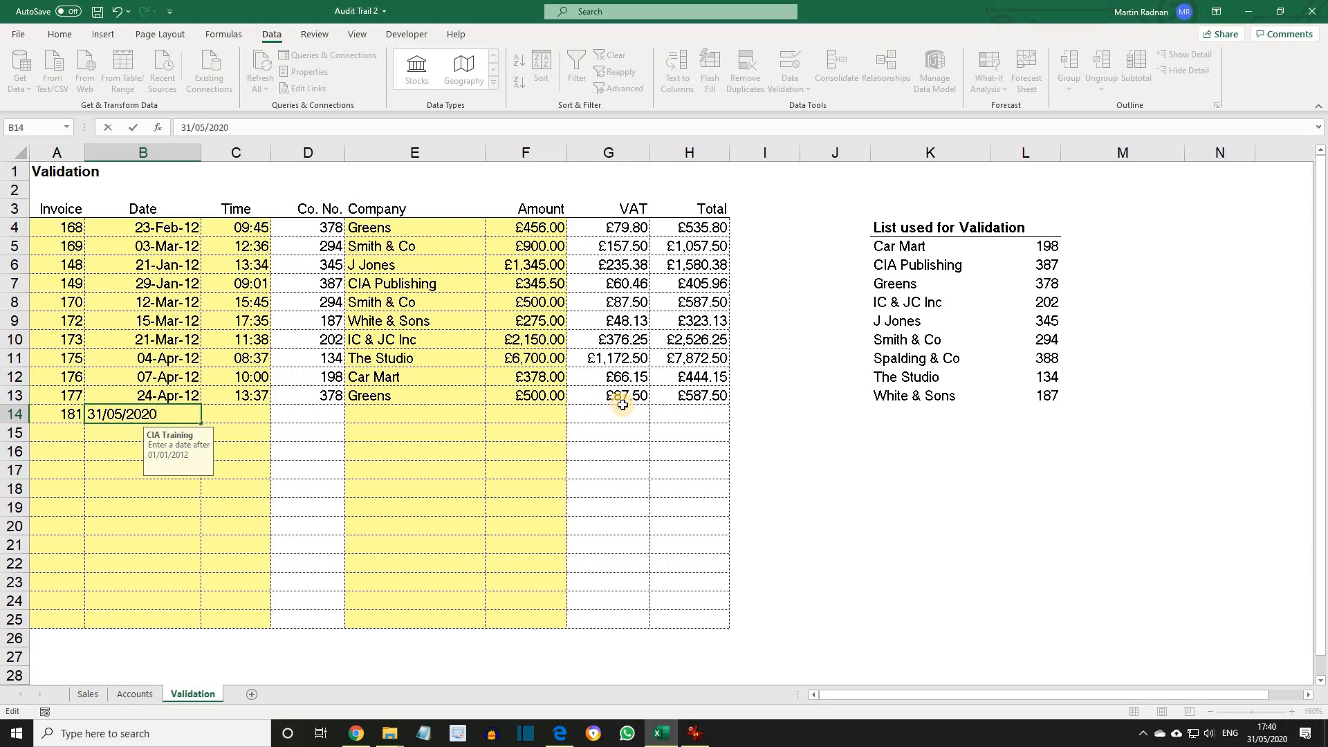
key(Return)
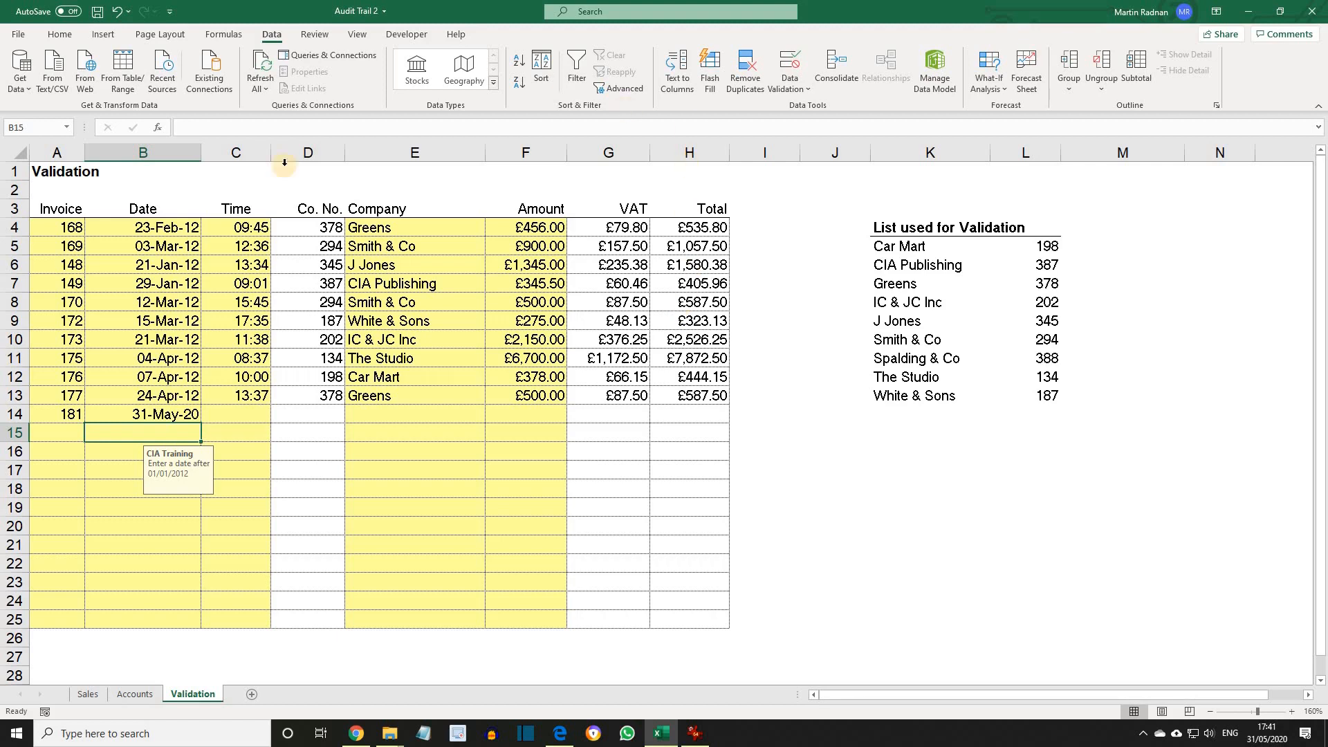
Set data validation on the time cells C4:C25 to allow only times between 8:30 and 17:30.
drag(246, 230, 245, 615)
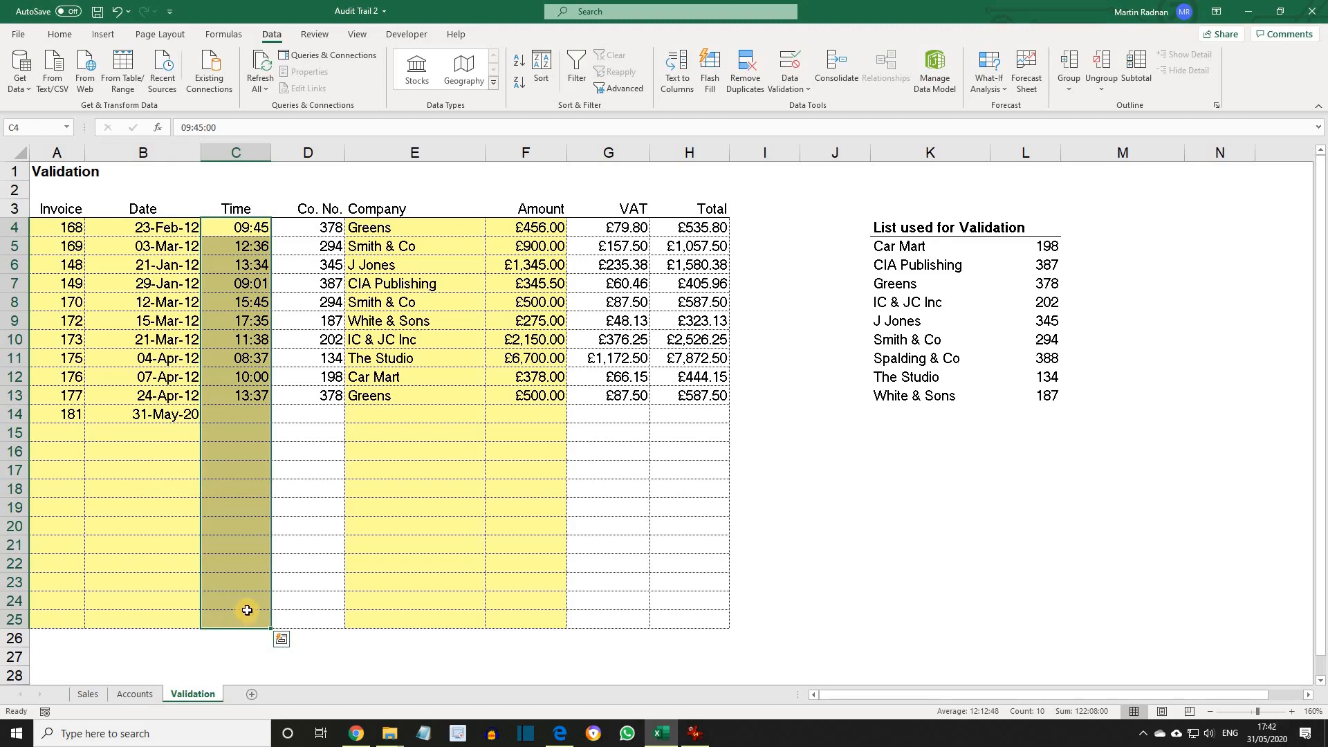
click(787, 86)
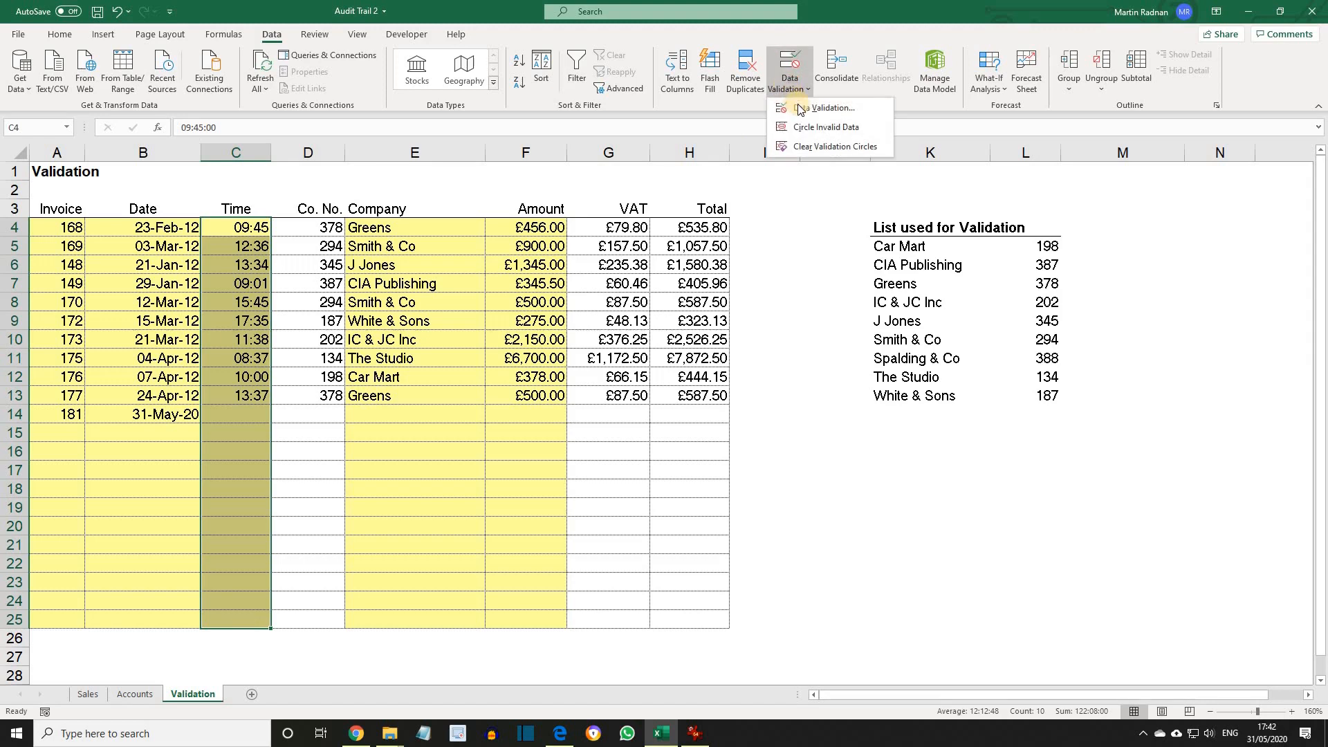
click(795, 105)
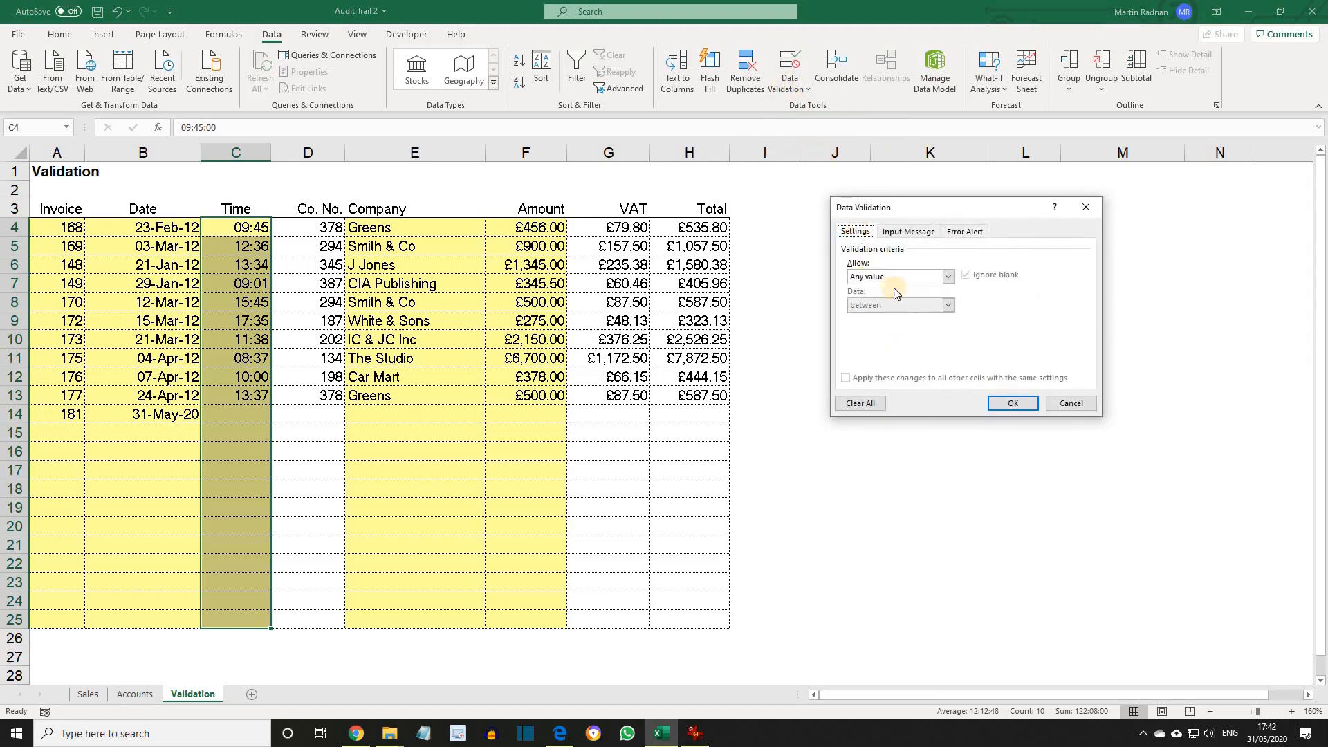
click(946, 276)
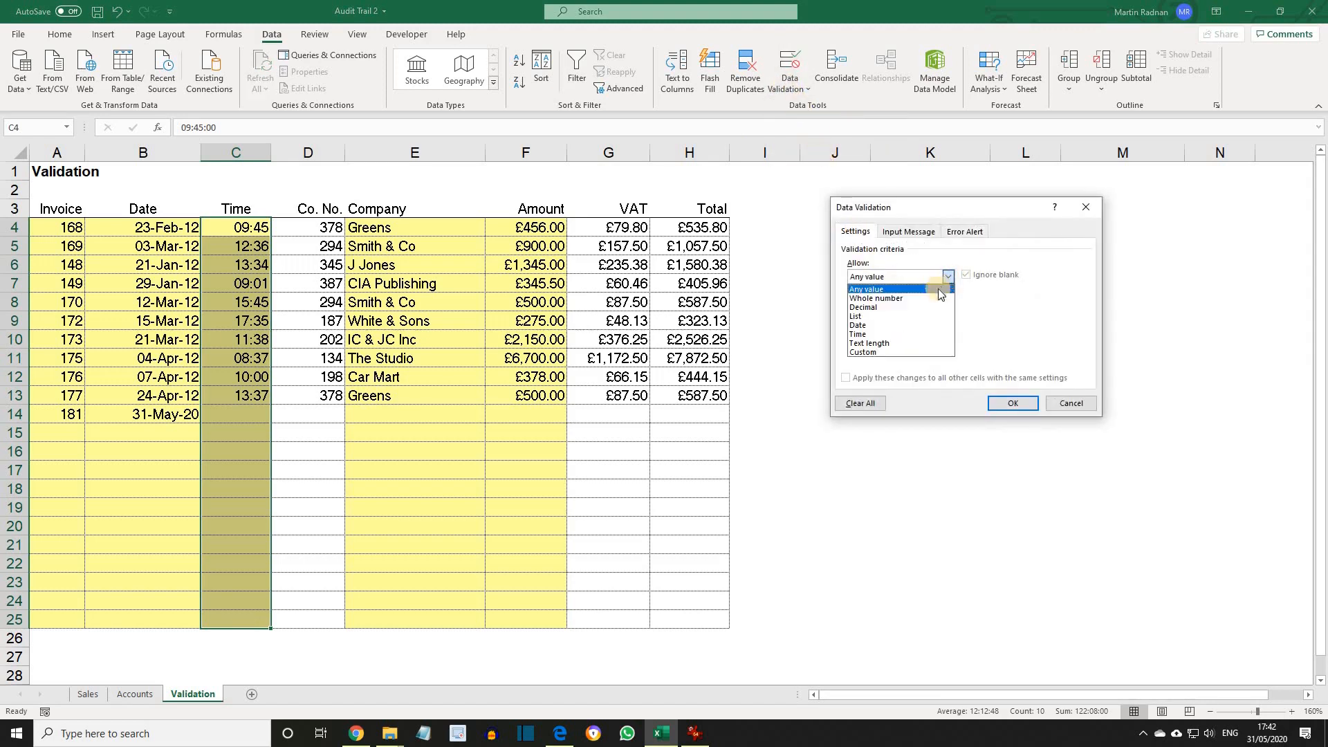
click(902, 334)
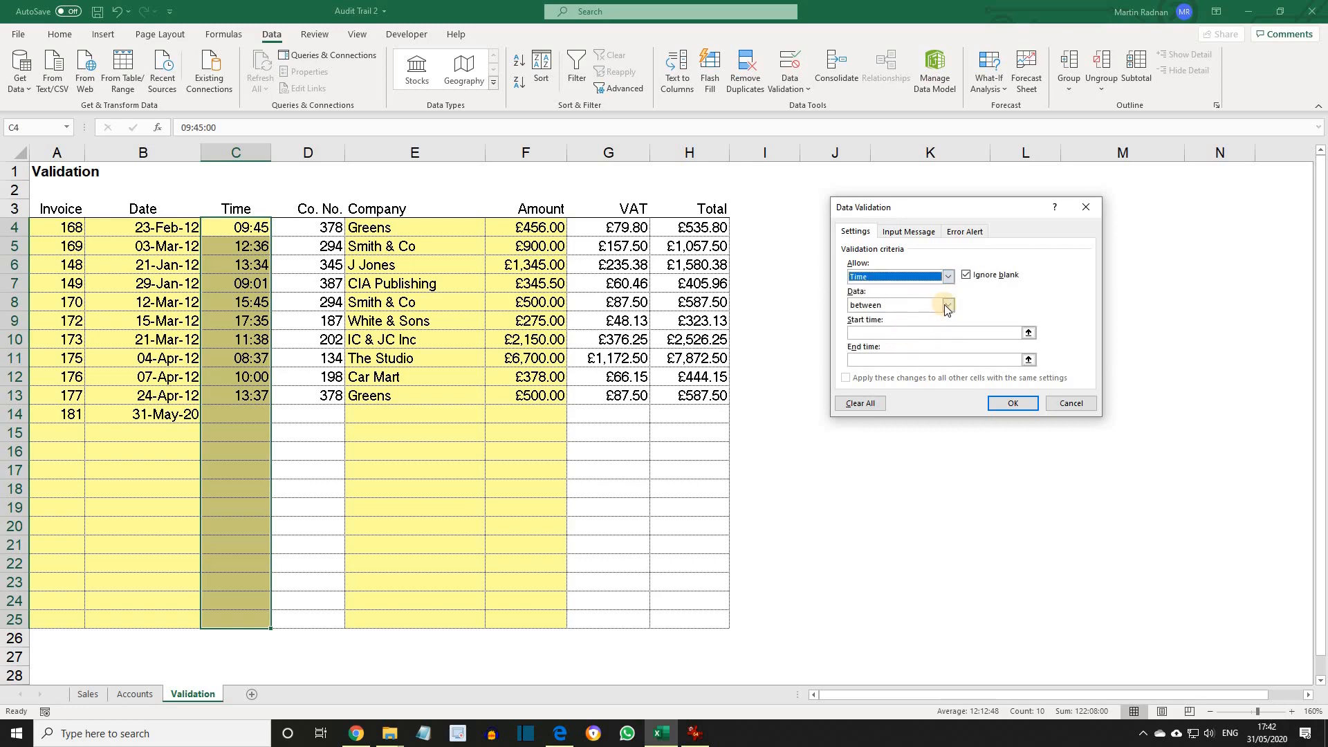
click(883, 332)
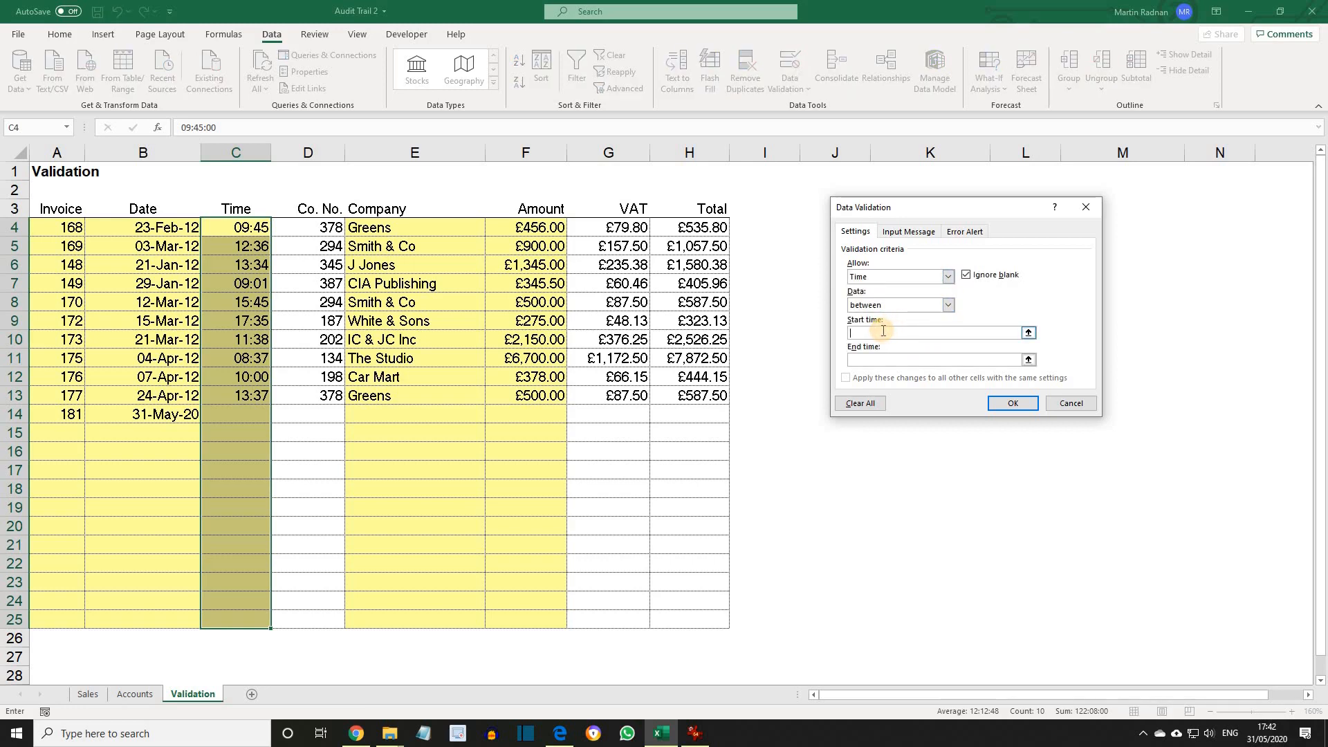
text(8:30)
click(860, 359)
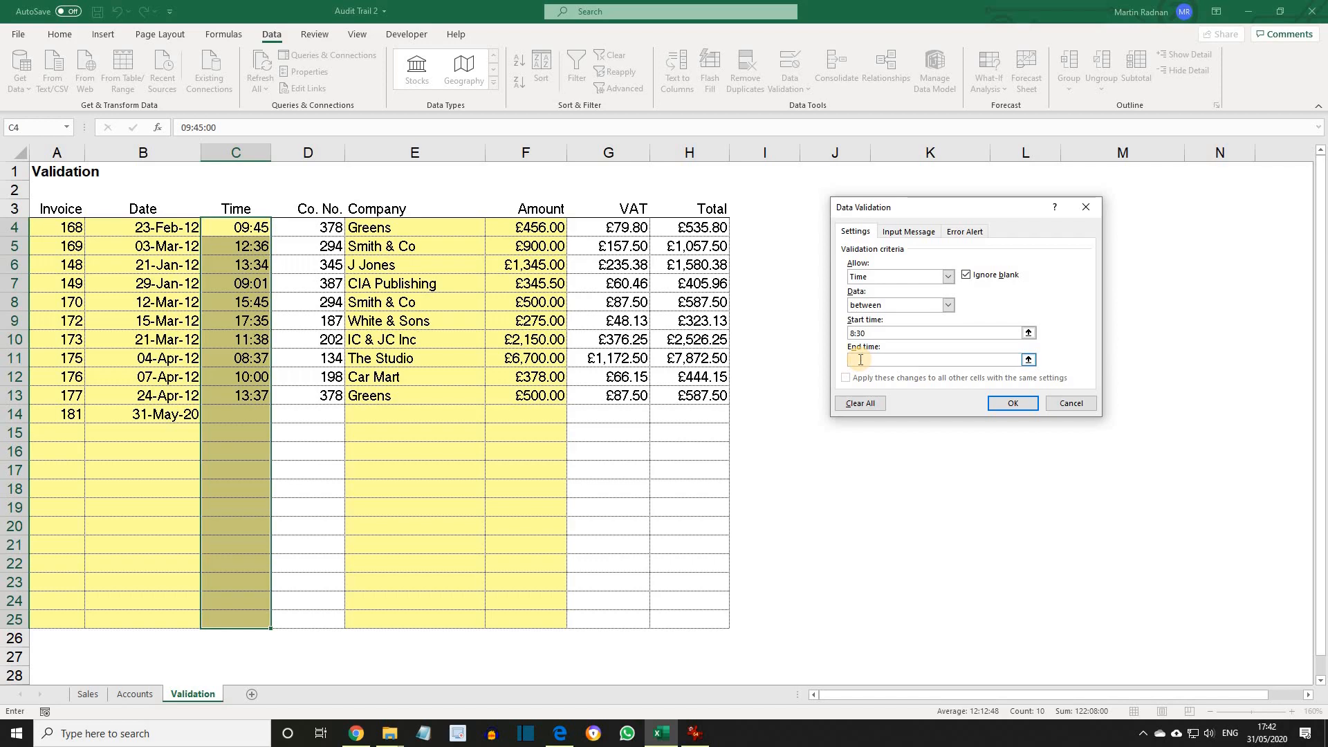
text(17:30)
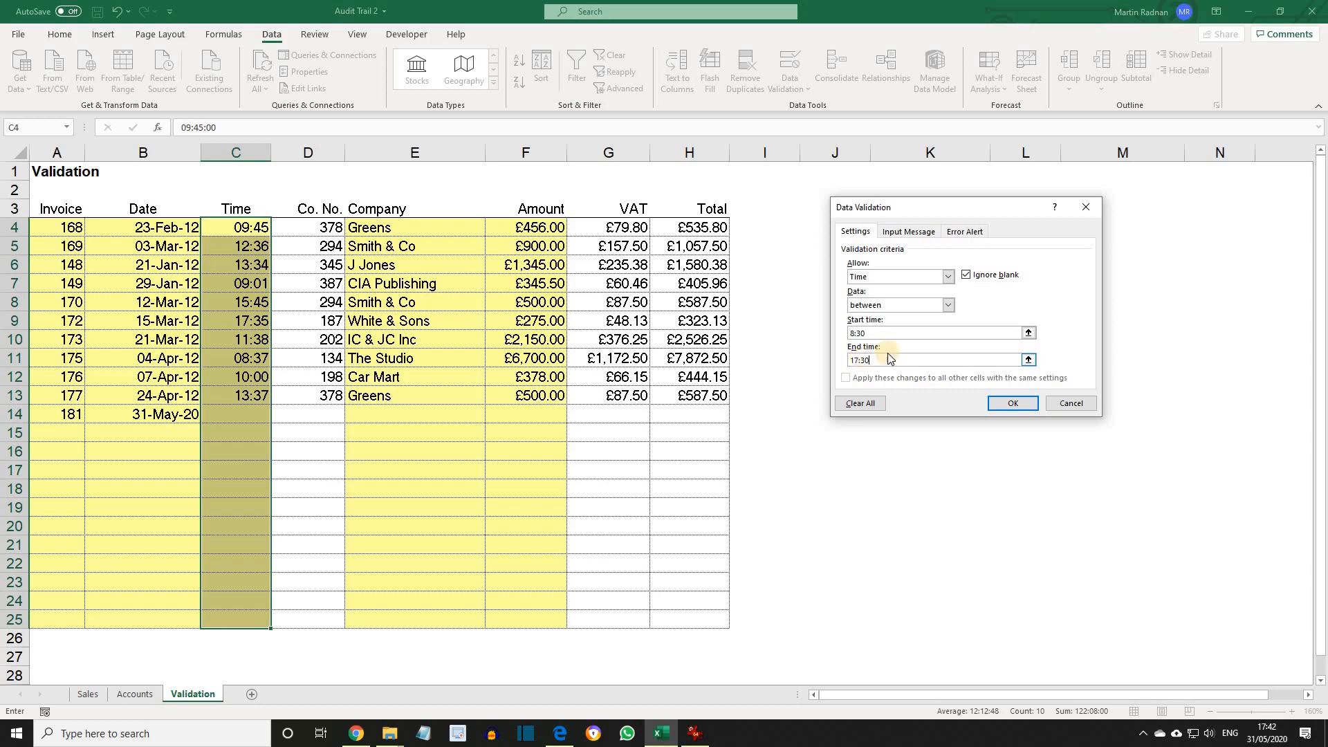
Give the time cells an input message titled "CIA Training" with the text "Enter a time between 09:30 and 17:30".
click(922, 232)
click(874, 296)
text(CI)
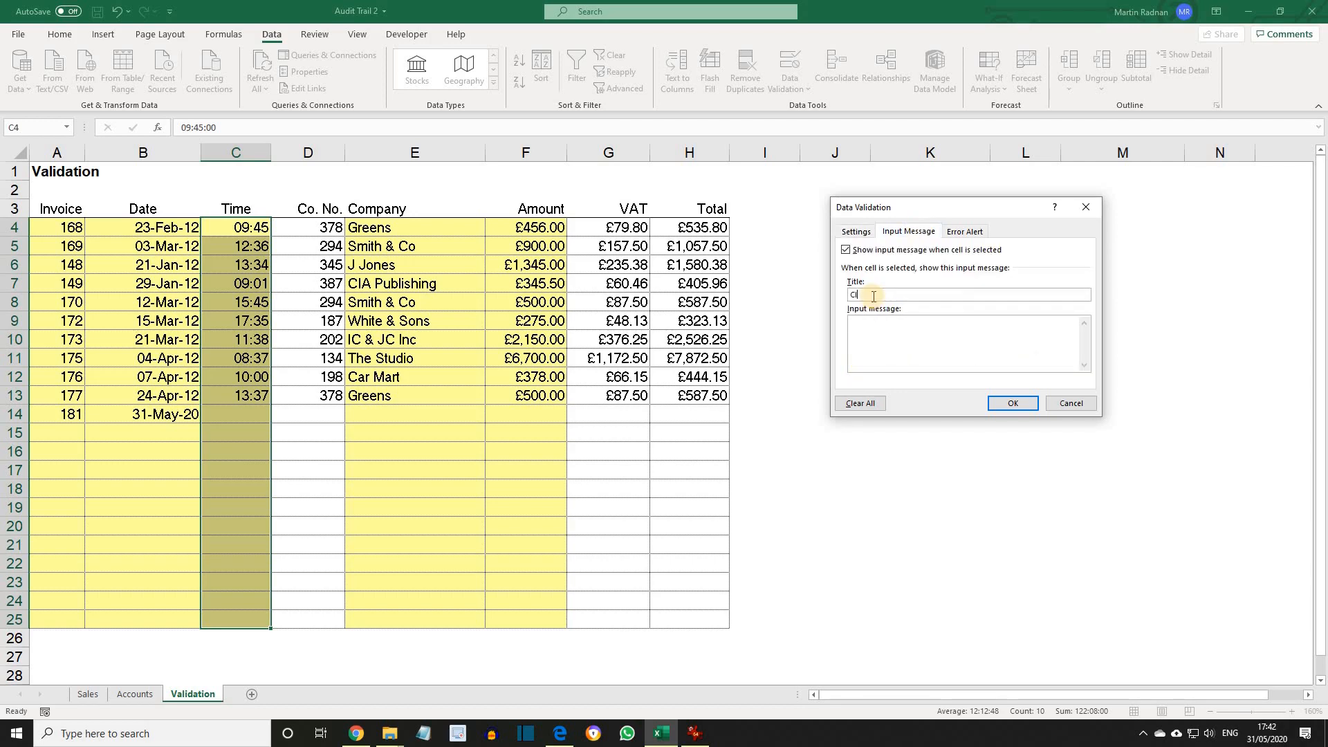
text(A Training)
click(856, 322)
text(Enter a time)
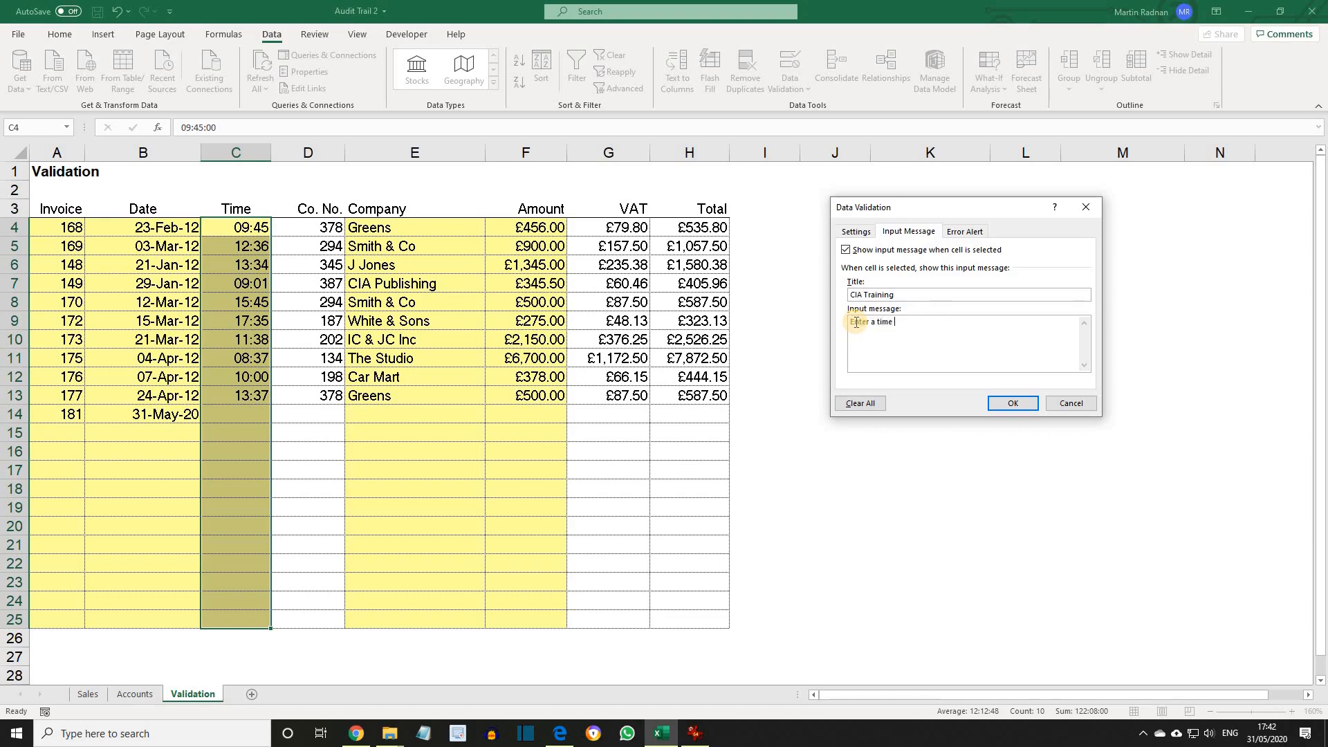
text( between 09:30 and 17:30)
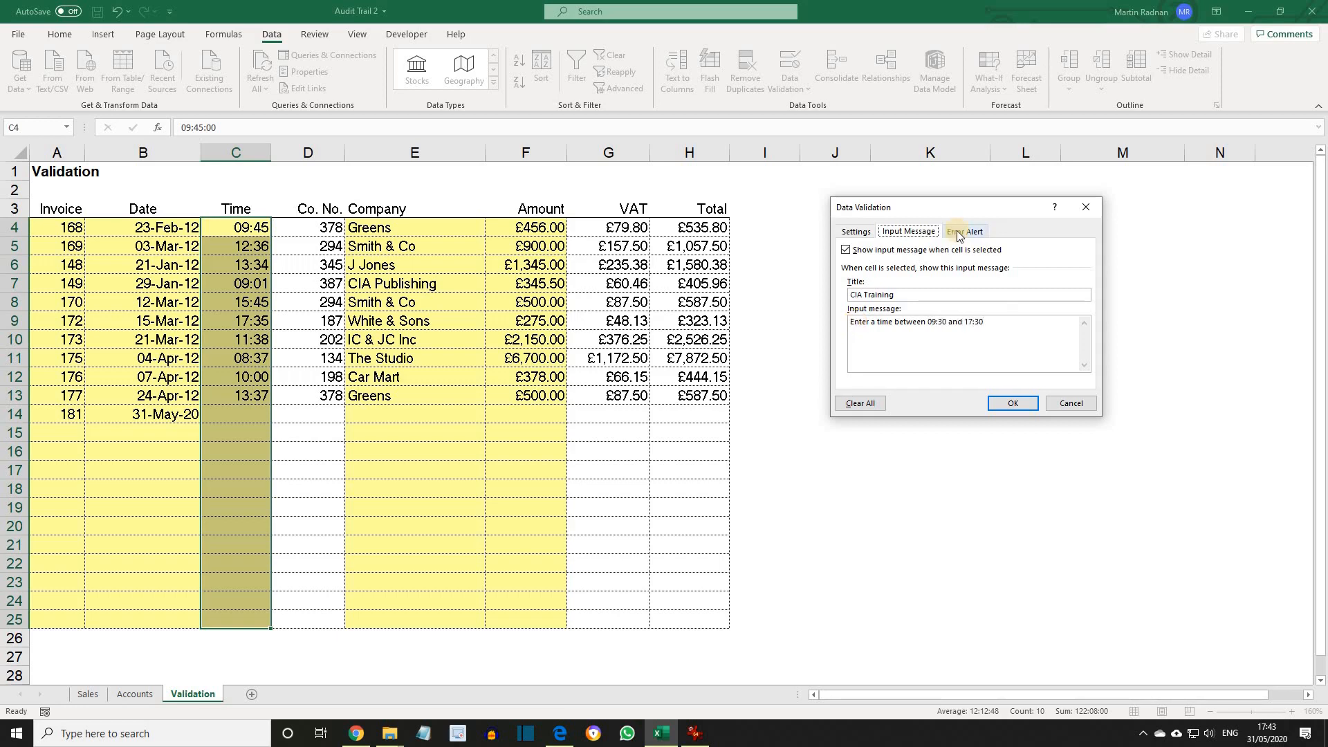
Add an error alert titled "CIA Training" with the message "Only times between 08:30 and 17:30" to the time cells and apply the validation.
click(960, 235)
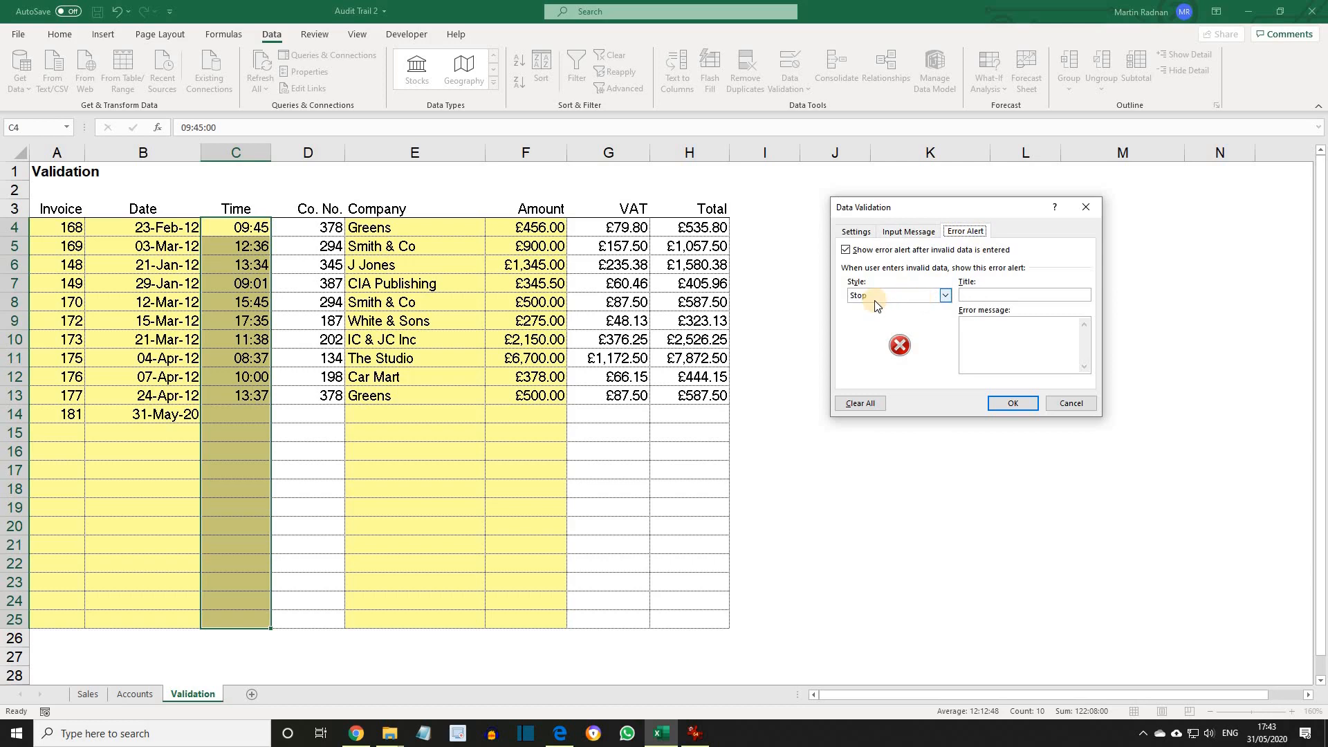
click(977, 295)
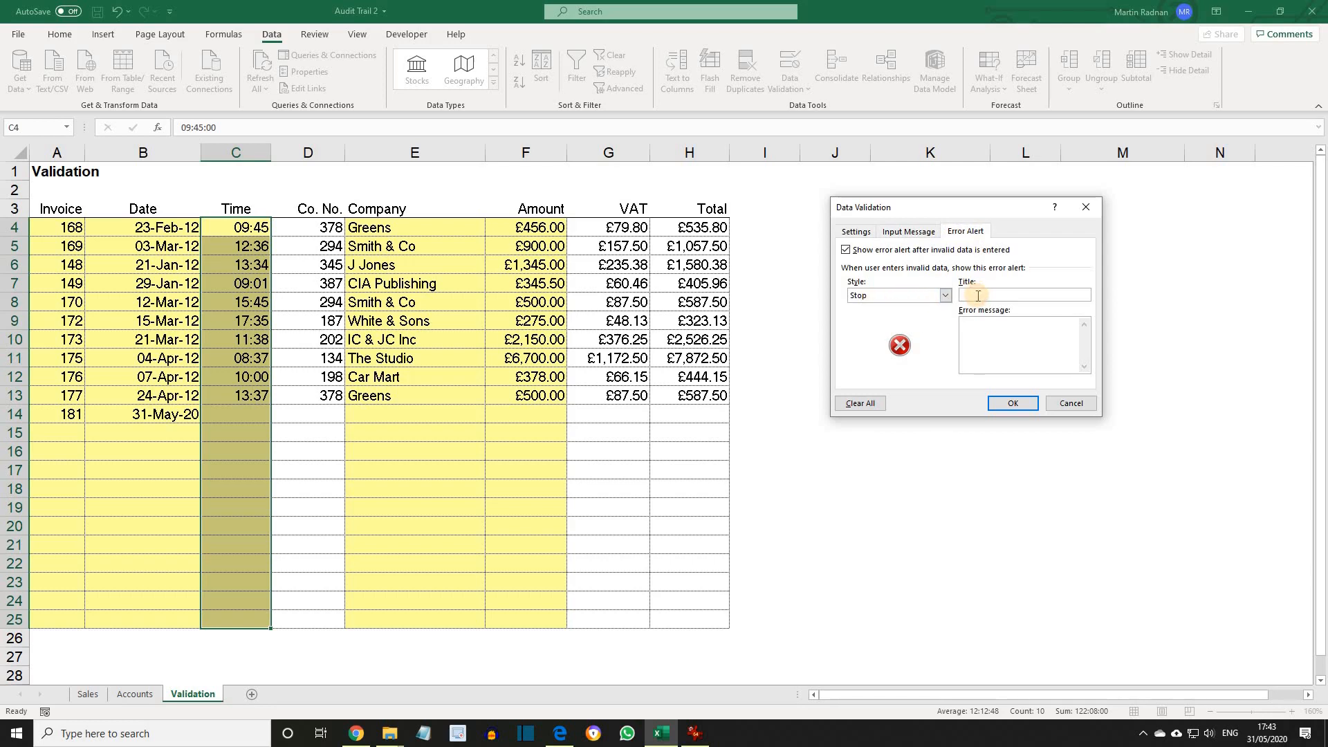
text(CIA Training)
click(975, 324)
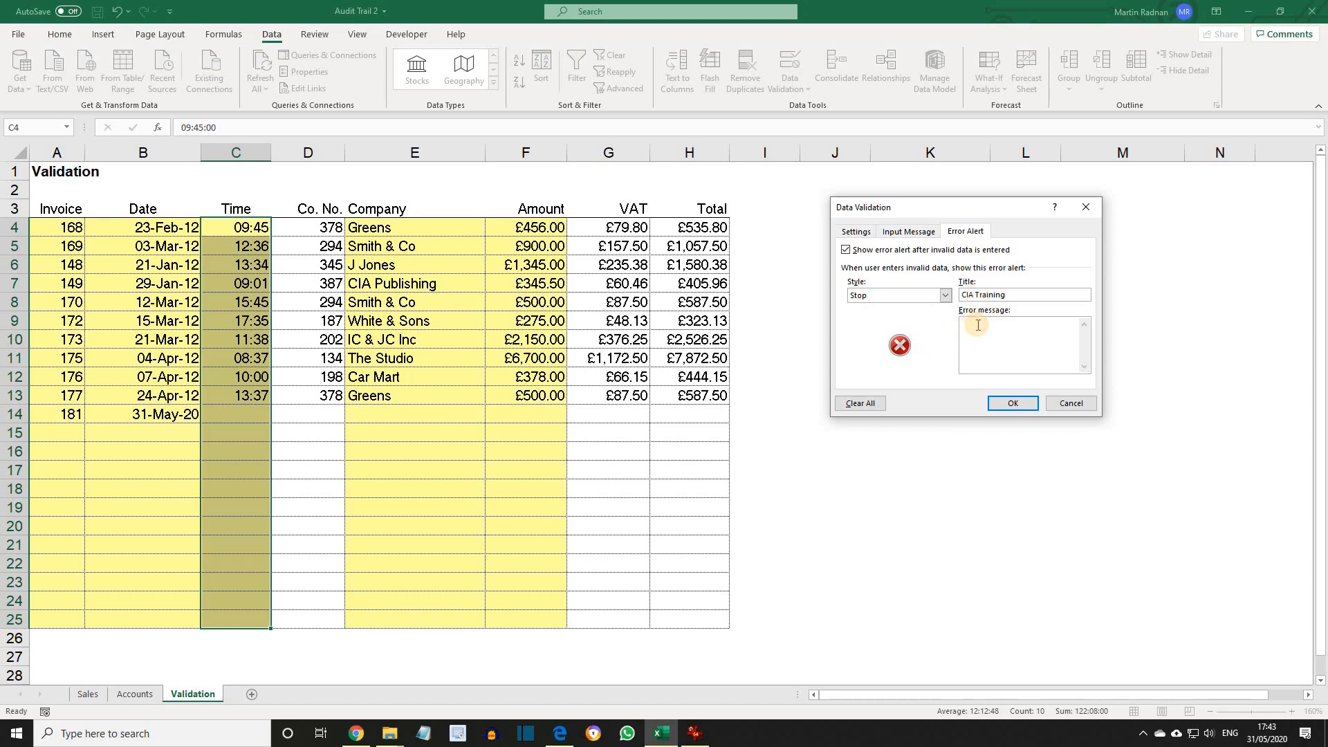
text(Only times between 08:30 and 17:30)
click(997, 403)
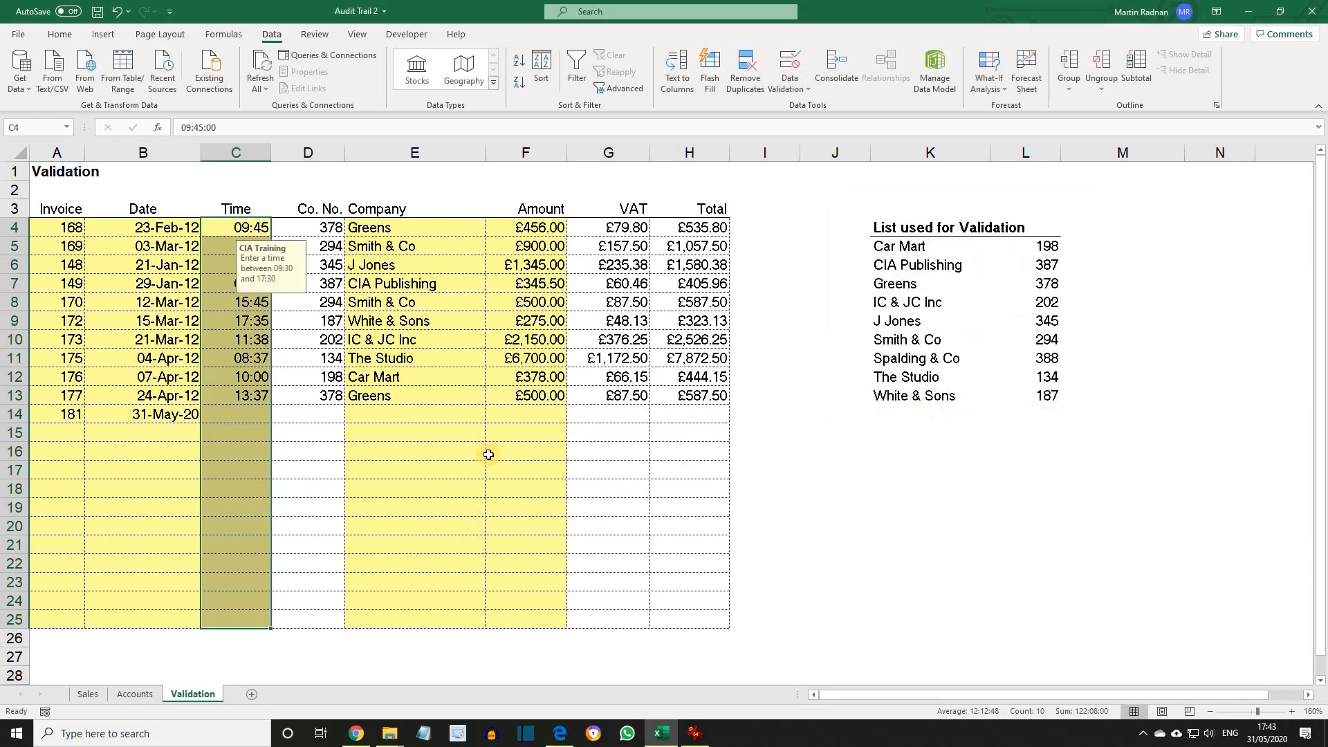
Test the time validation by trying to enter 06:30 in cell C14.
click(245, 417)
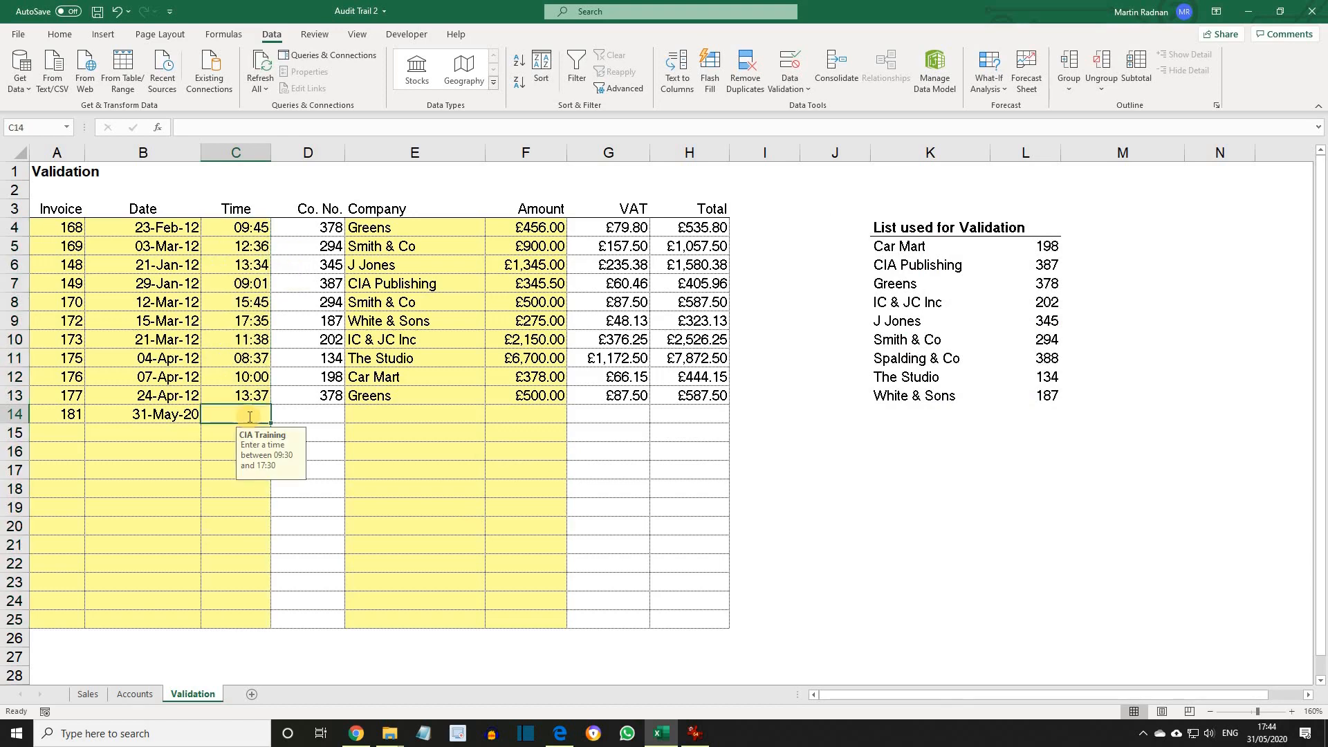
text(06:30)
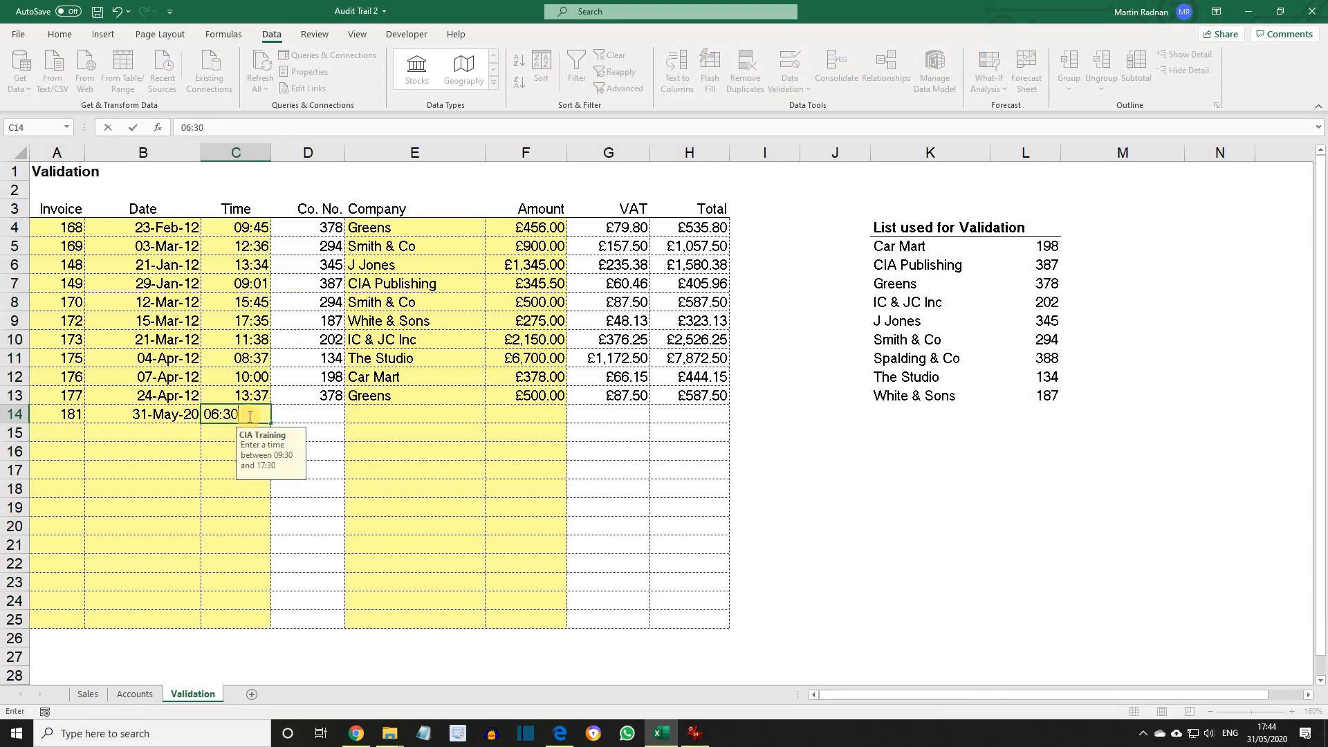
key(Return)
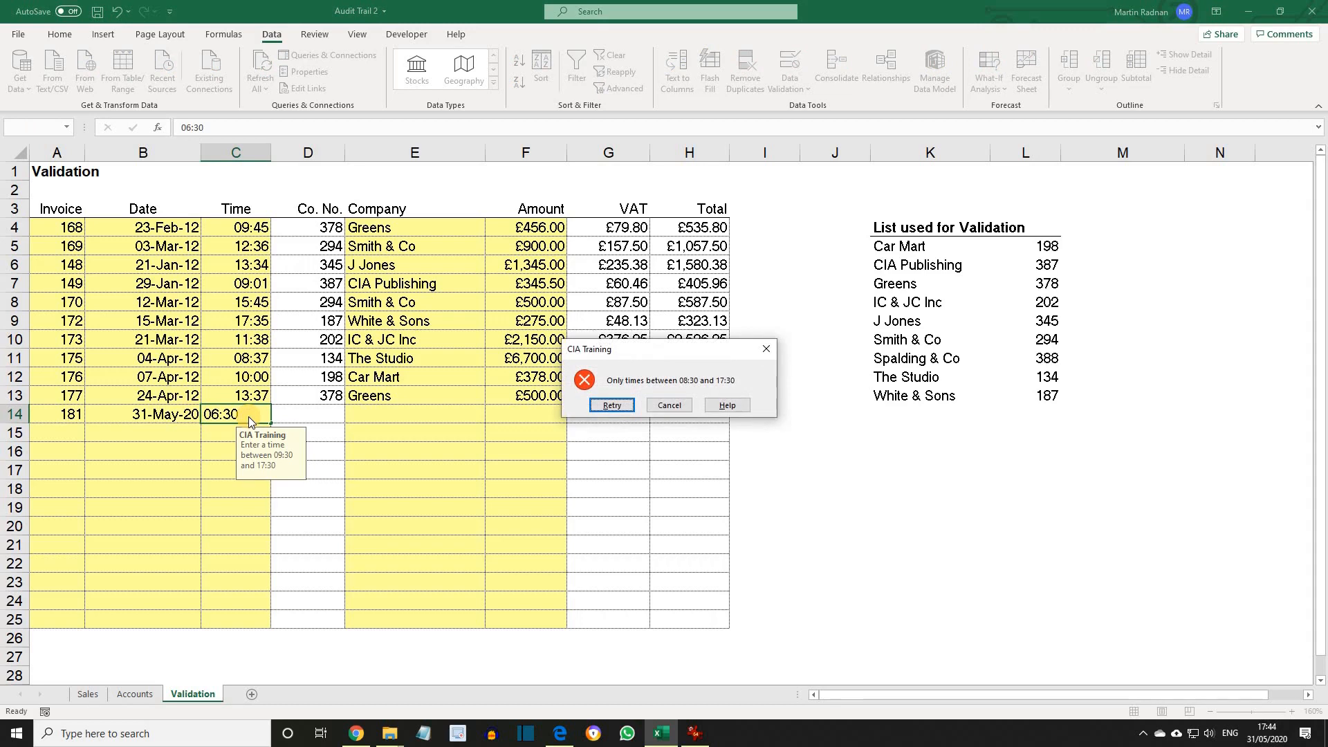
Retry the entry in cell C14 with 14:55.
click(613, 405)
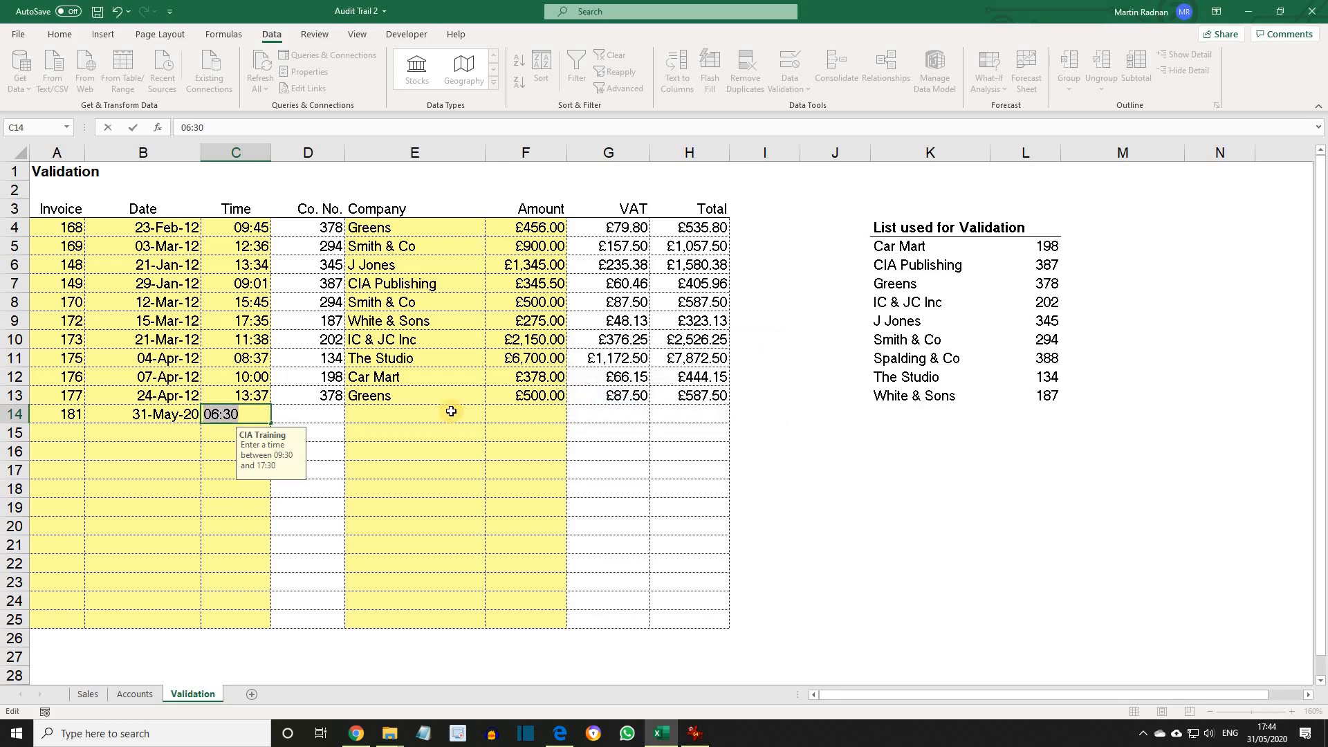
text(14:55)
key(Return)
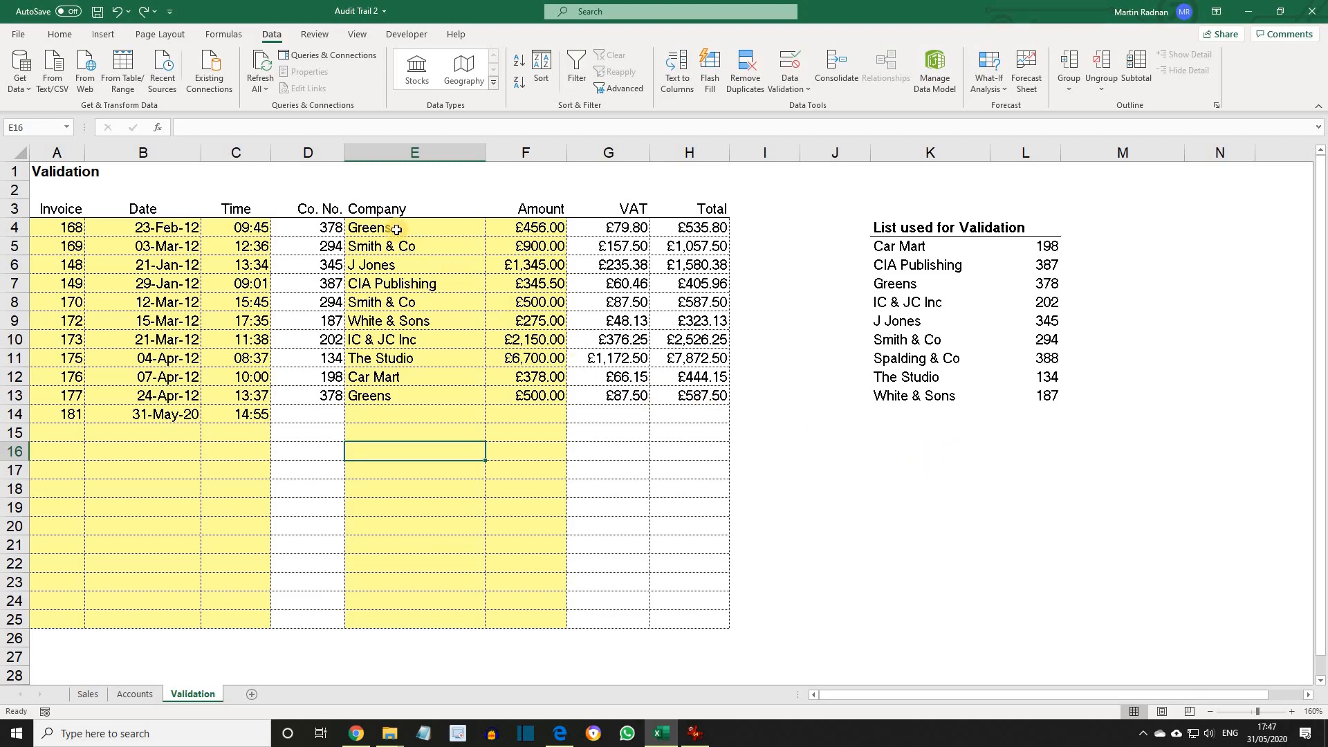
Apply list validation to the Company cells E4:E25, using K5:K13 as the source of allowed names.
drag(396, 229, 457, 612)
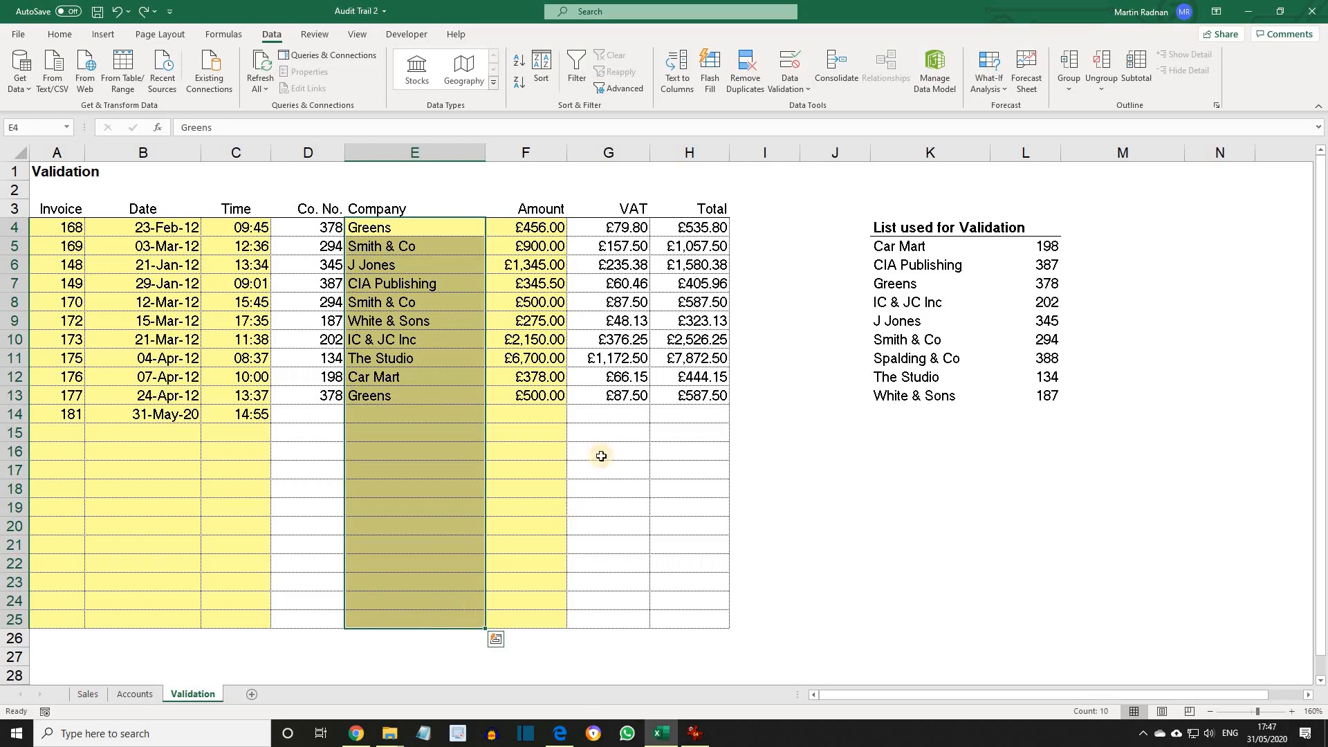
click(790, 83)
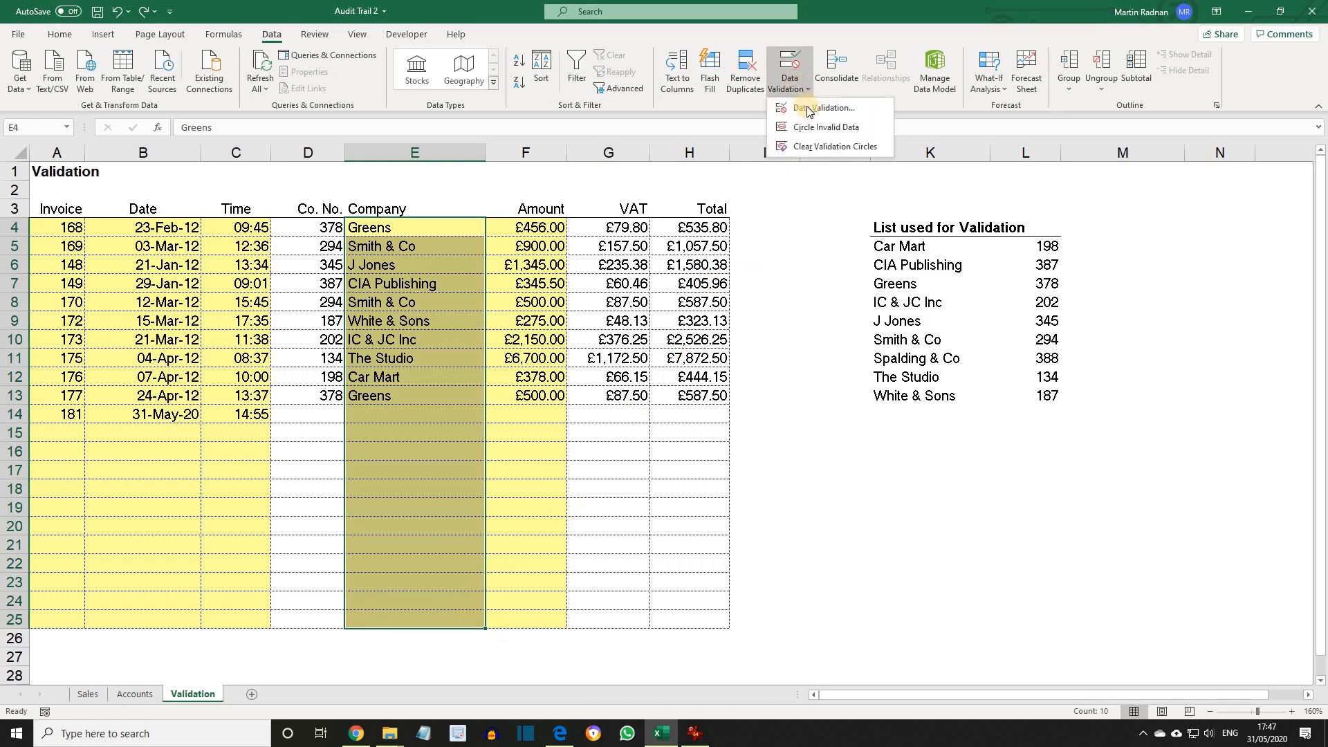
click(808, 109)
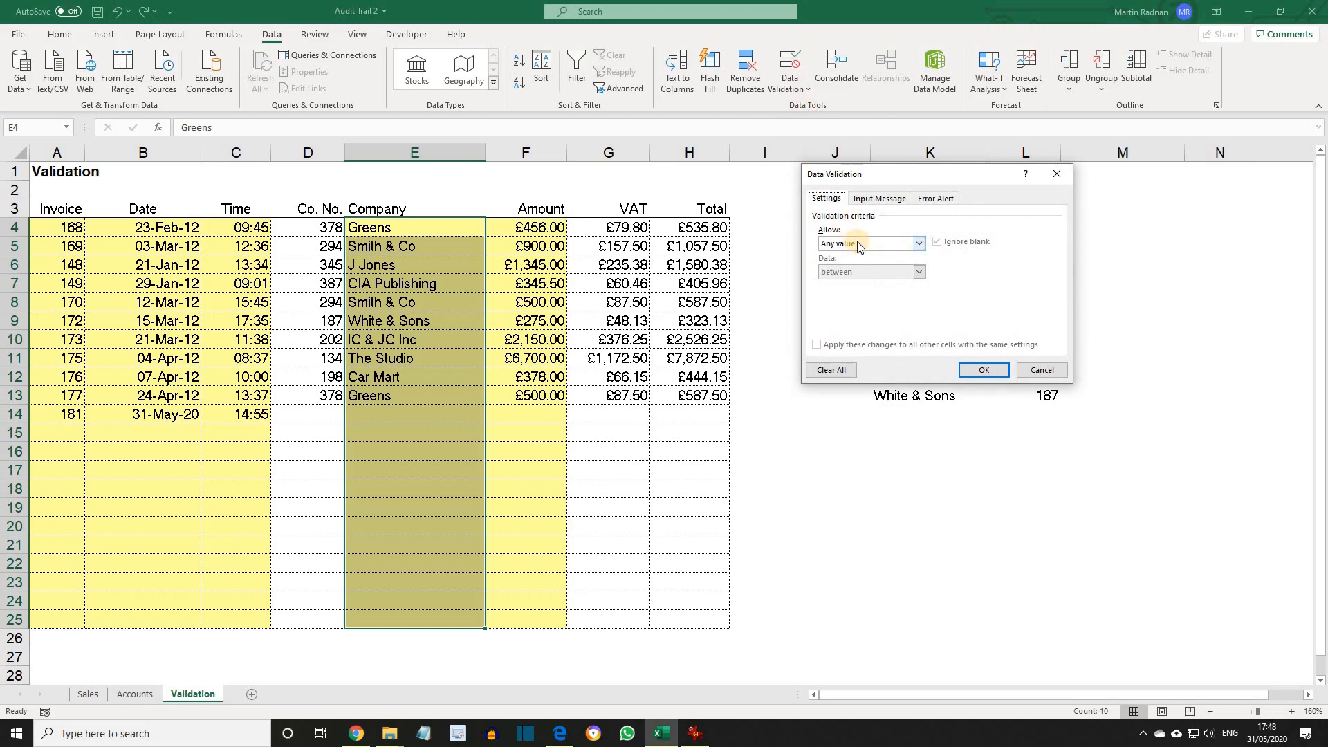
click(920, 243)
click(896, 279)
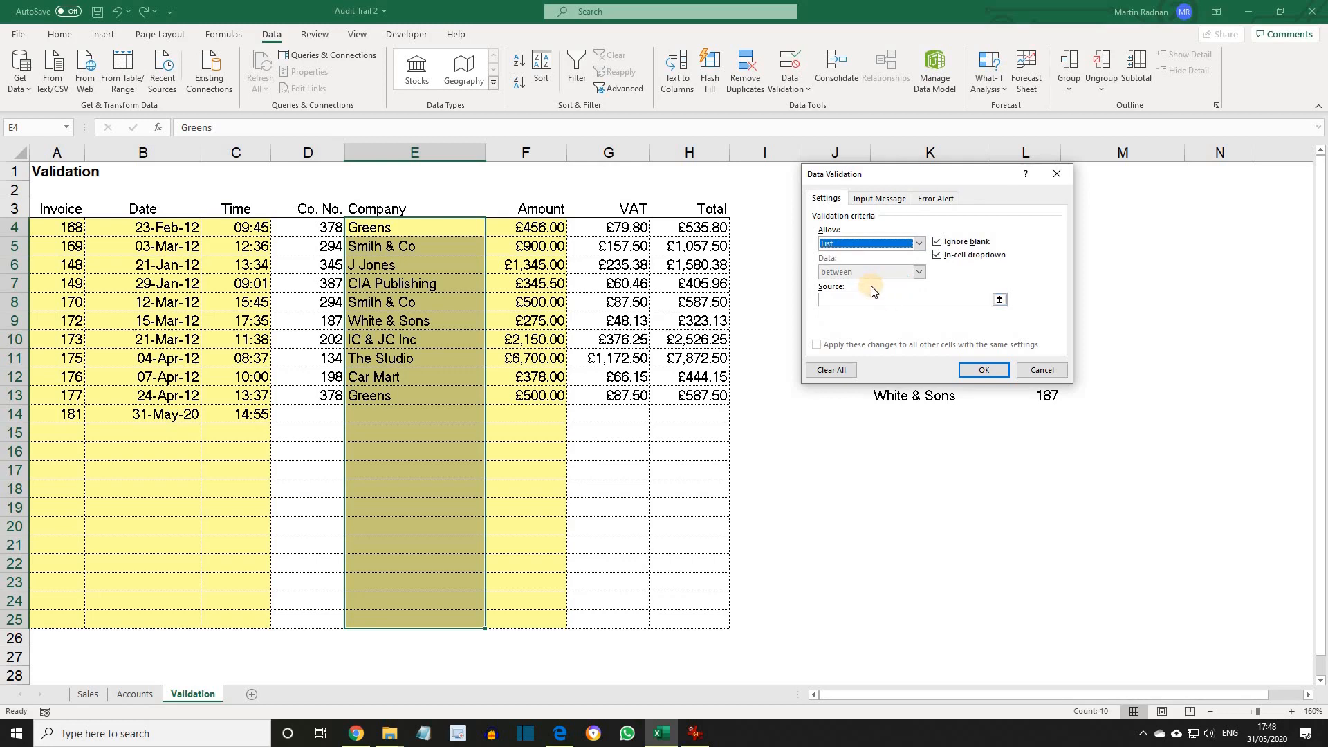
click(999, 301)
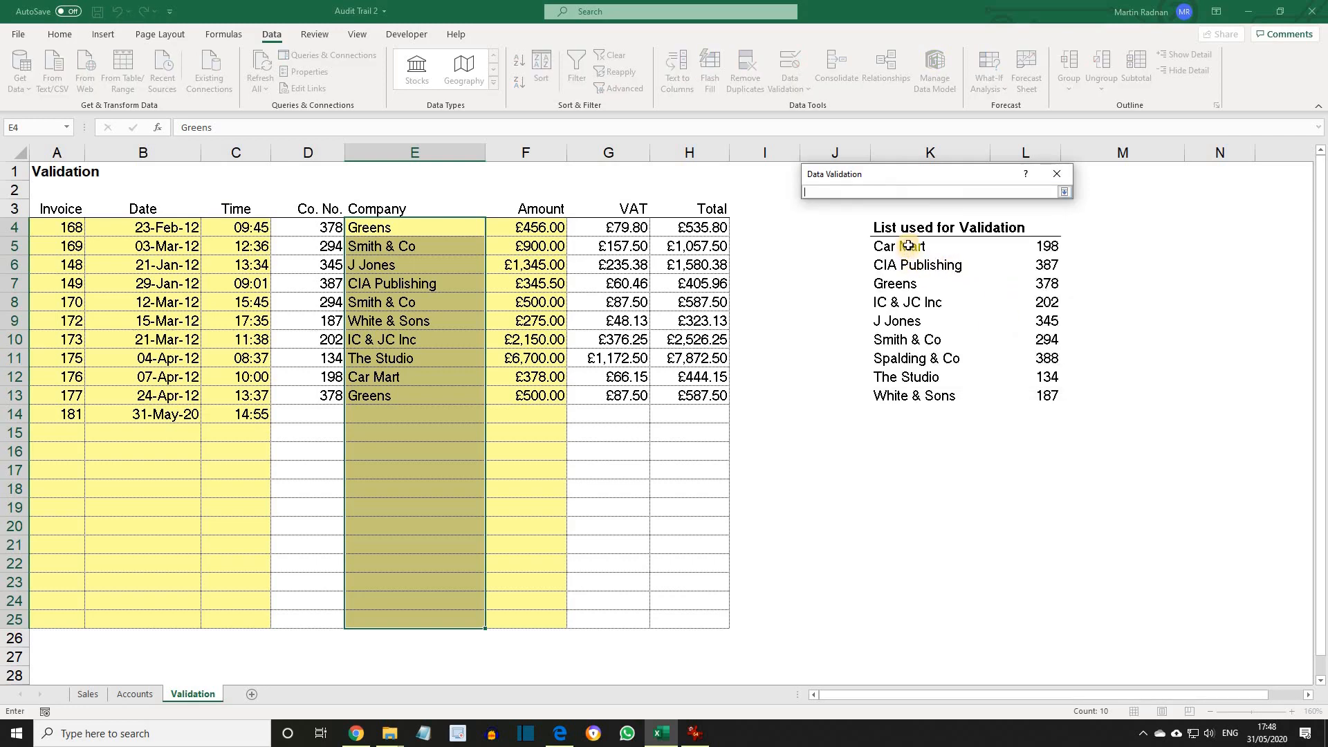
drag(908, 245, 932, 391)
key(Return)
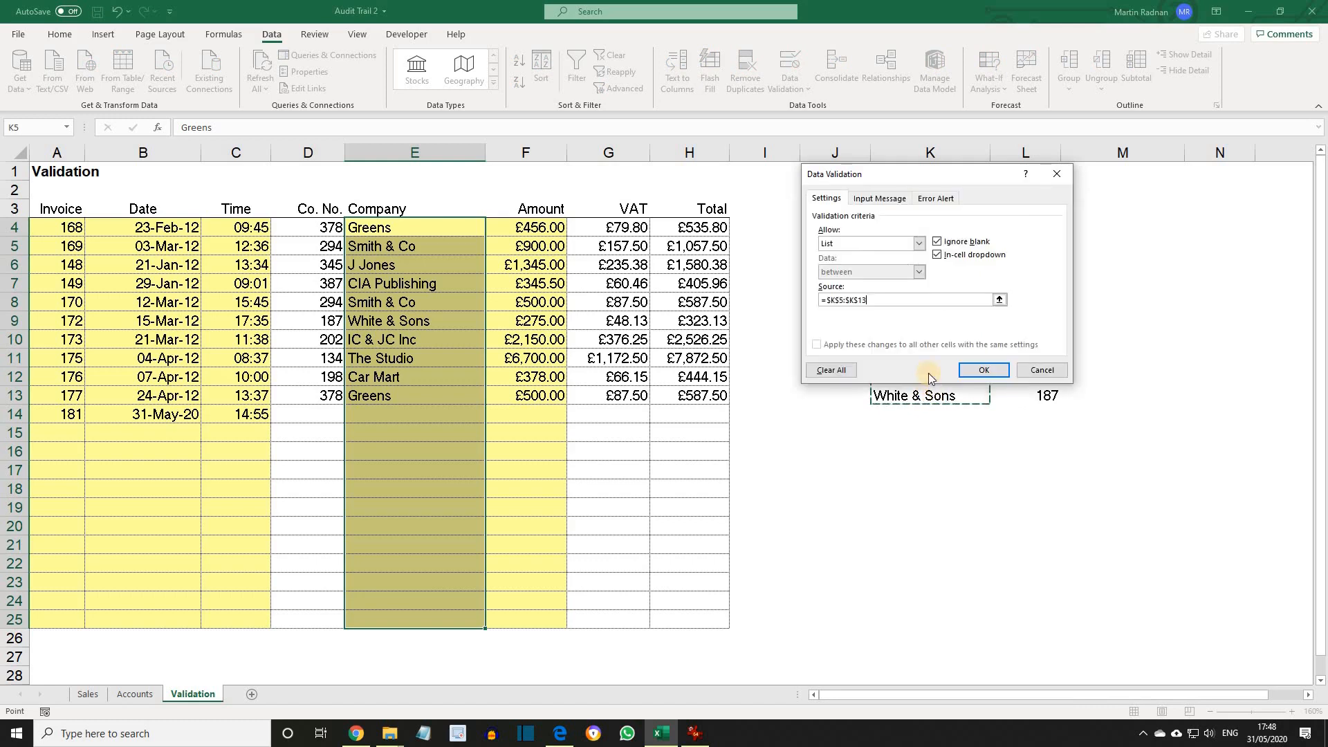
click(981, 370)
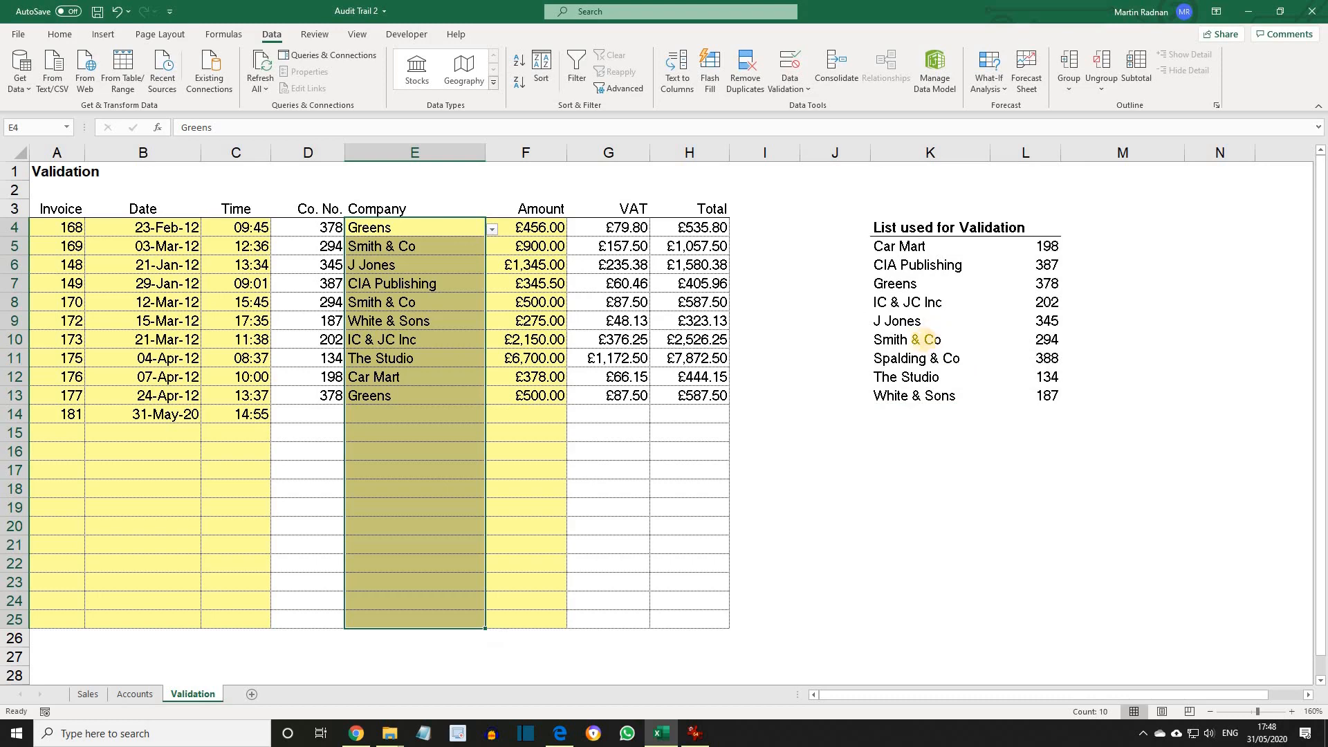
Choose The Studio from the in-cell list as the company in cell E14.
click(400, 419)
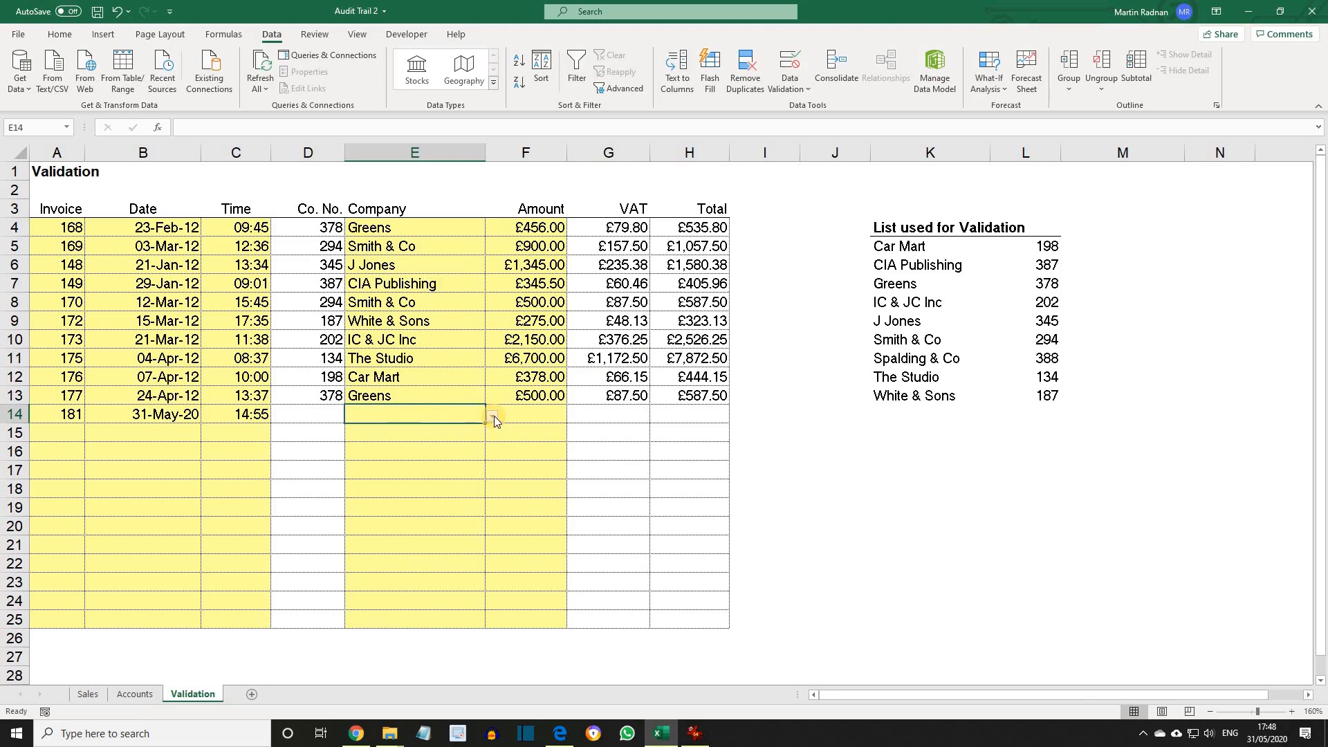
click(493, 416)
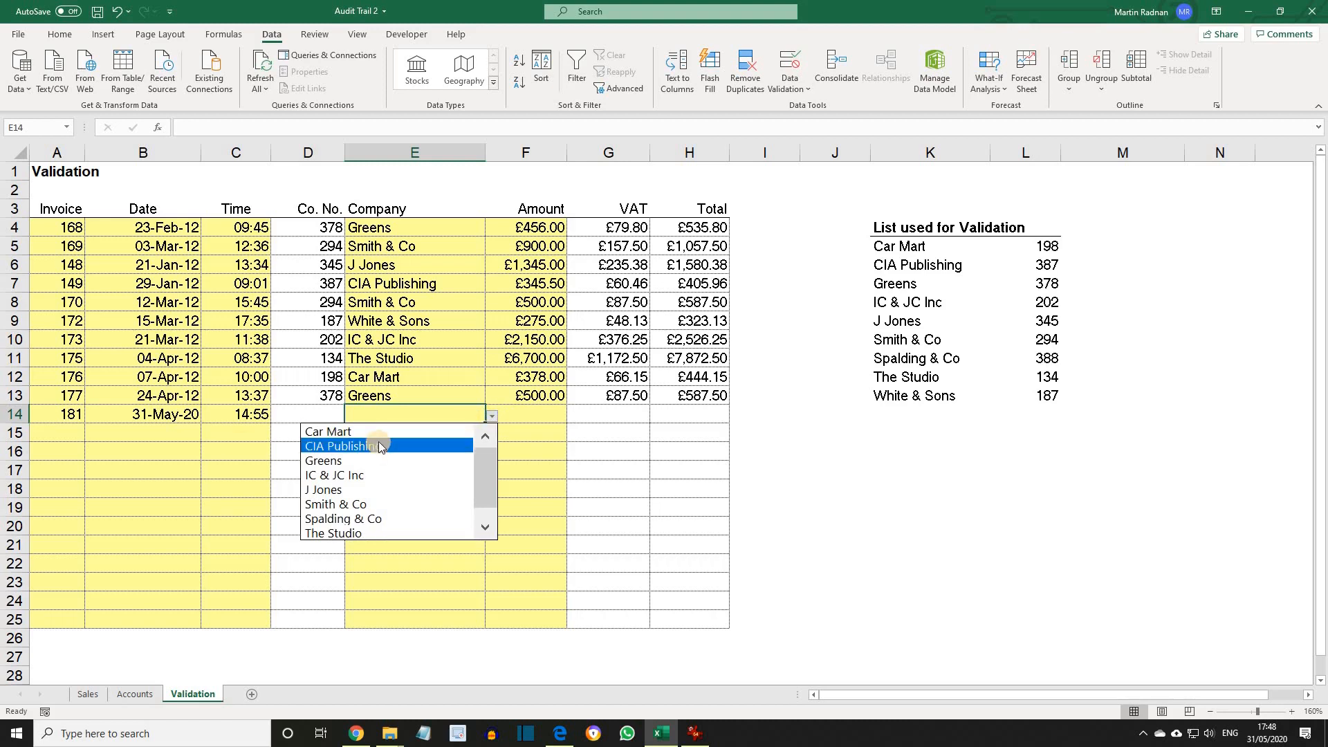
click(372, 532)
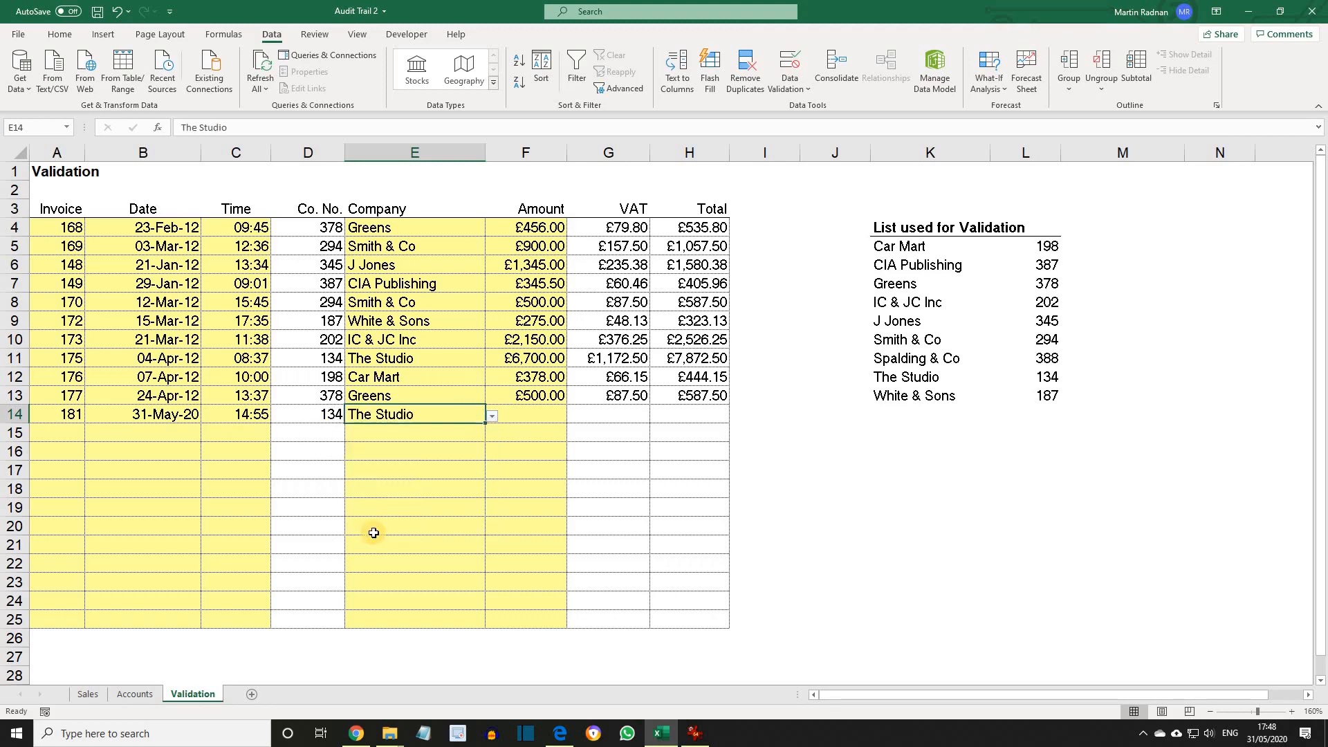
Test the company validation by trying to enter "The Meadow" in cell E14, then abandon the entry.
click(396, 432)
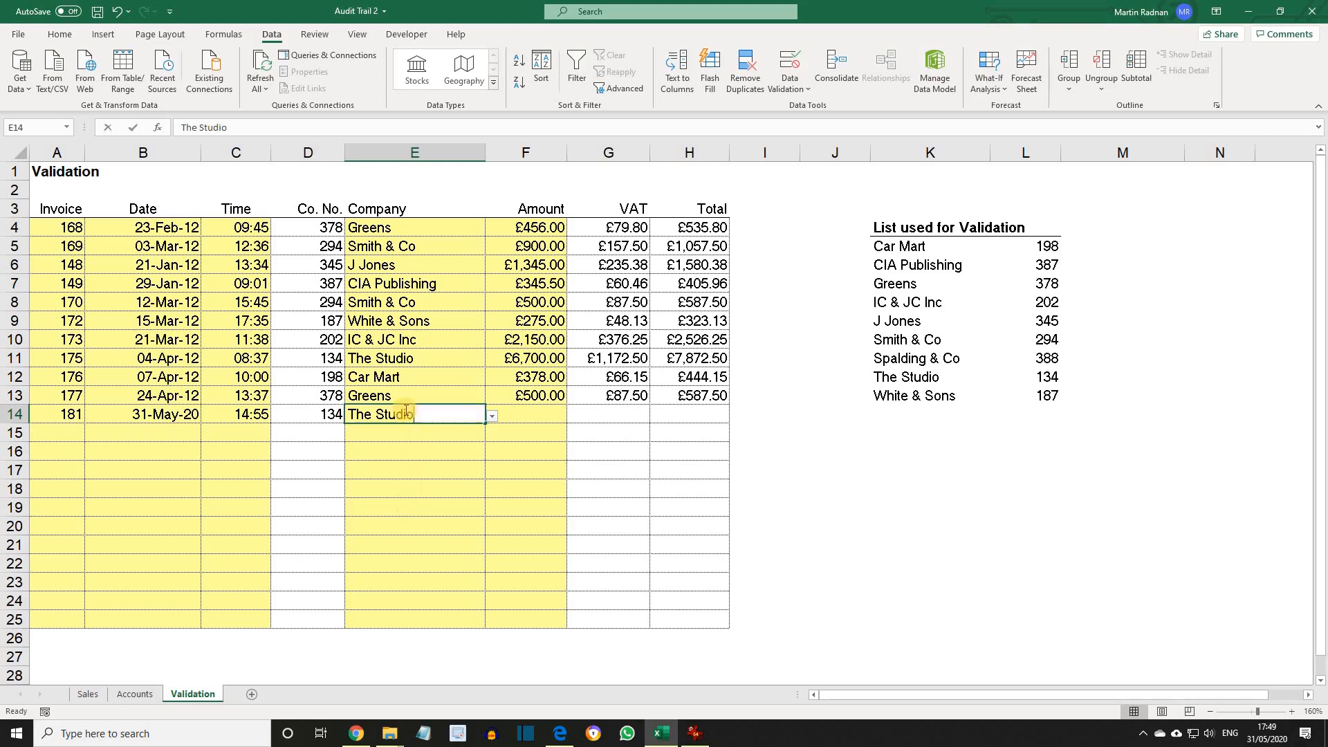
text(The M)
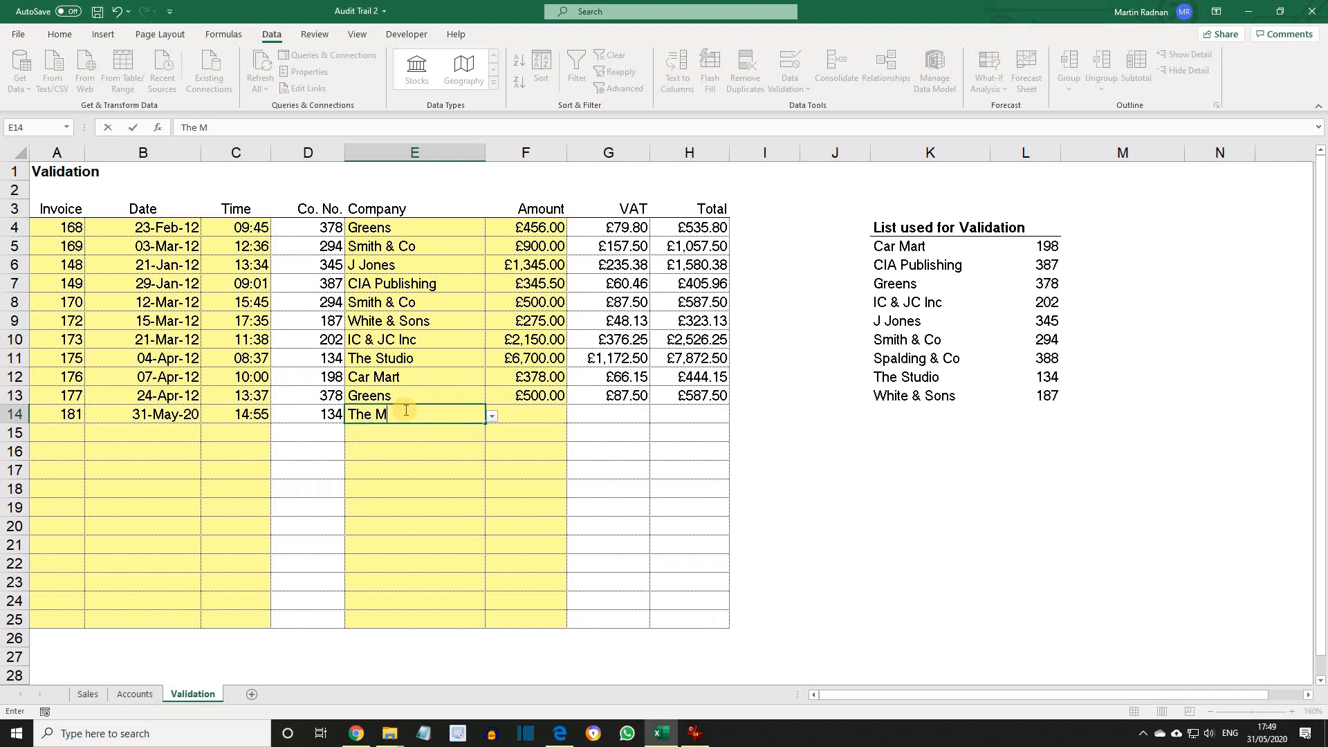
text(eadow)
key(Return)
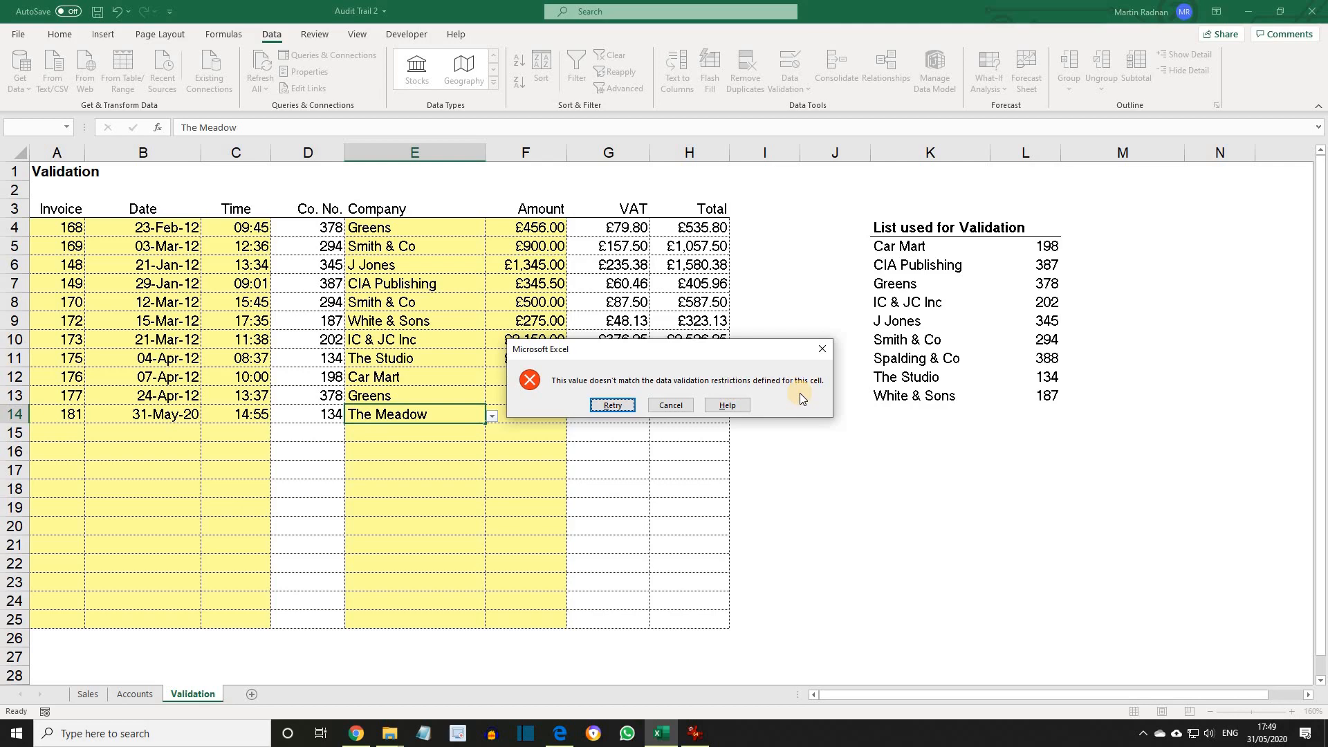
click(823, 349)
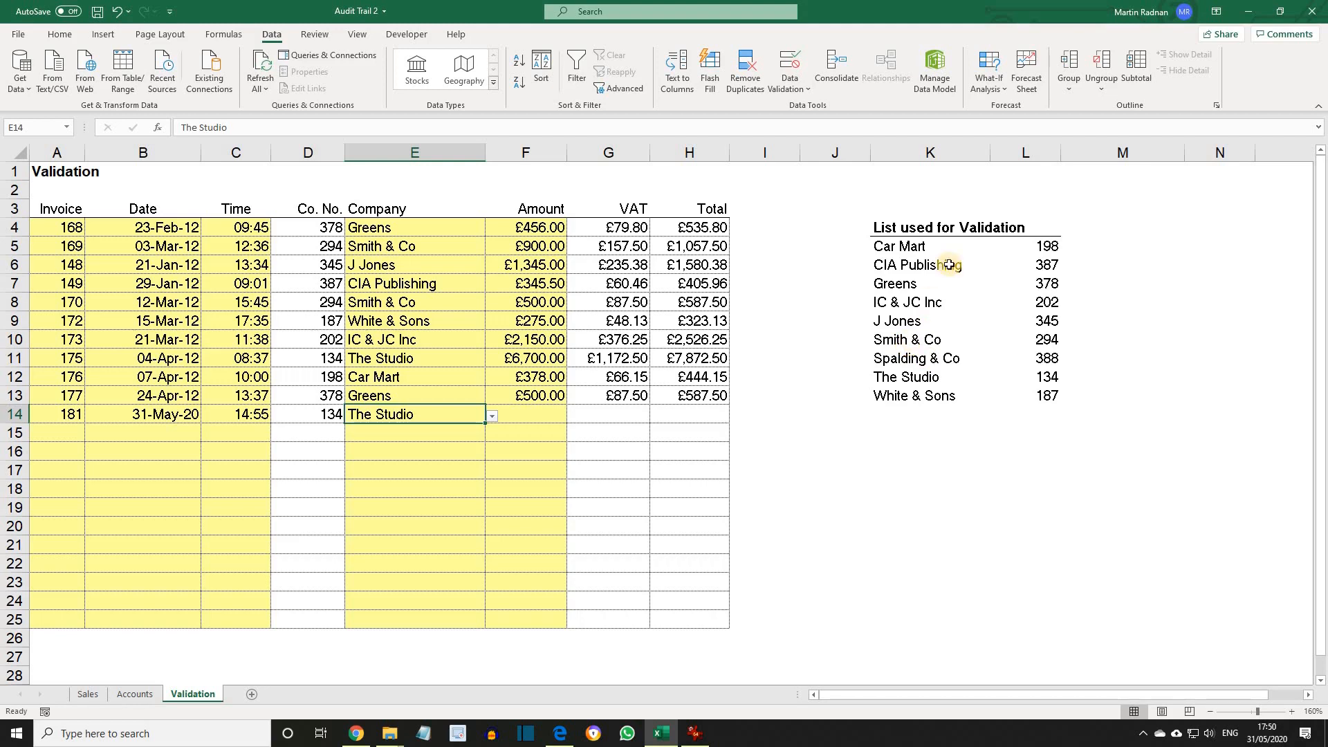
Apply validation to the Amount cells F4:F25 that allows only decimal values greater than 0.
drag(526, 228, 540, 623)
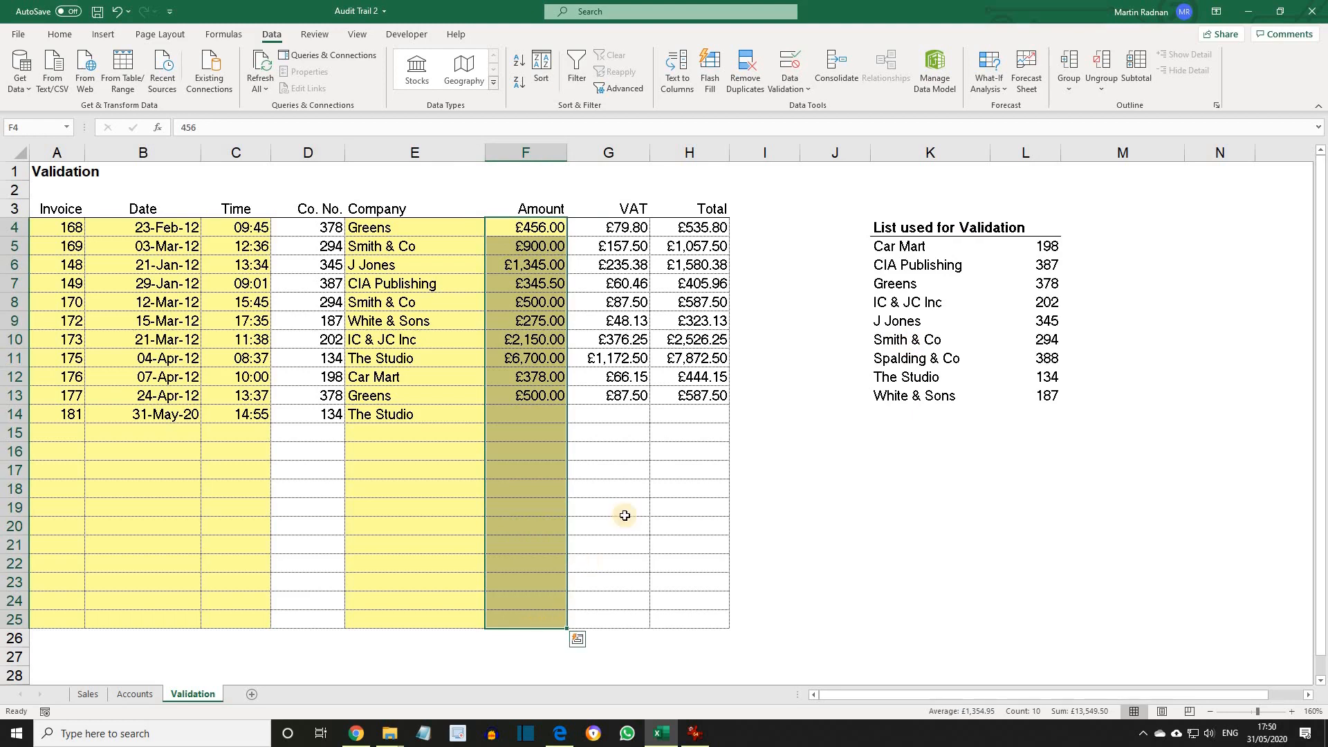
click(792, 87)
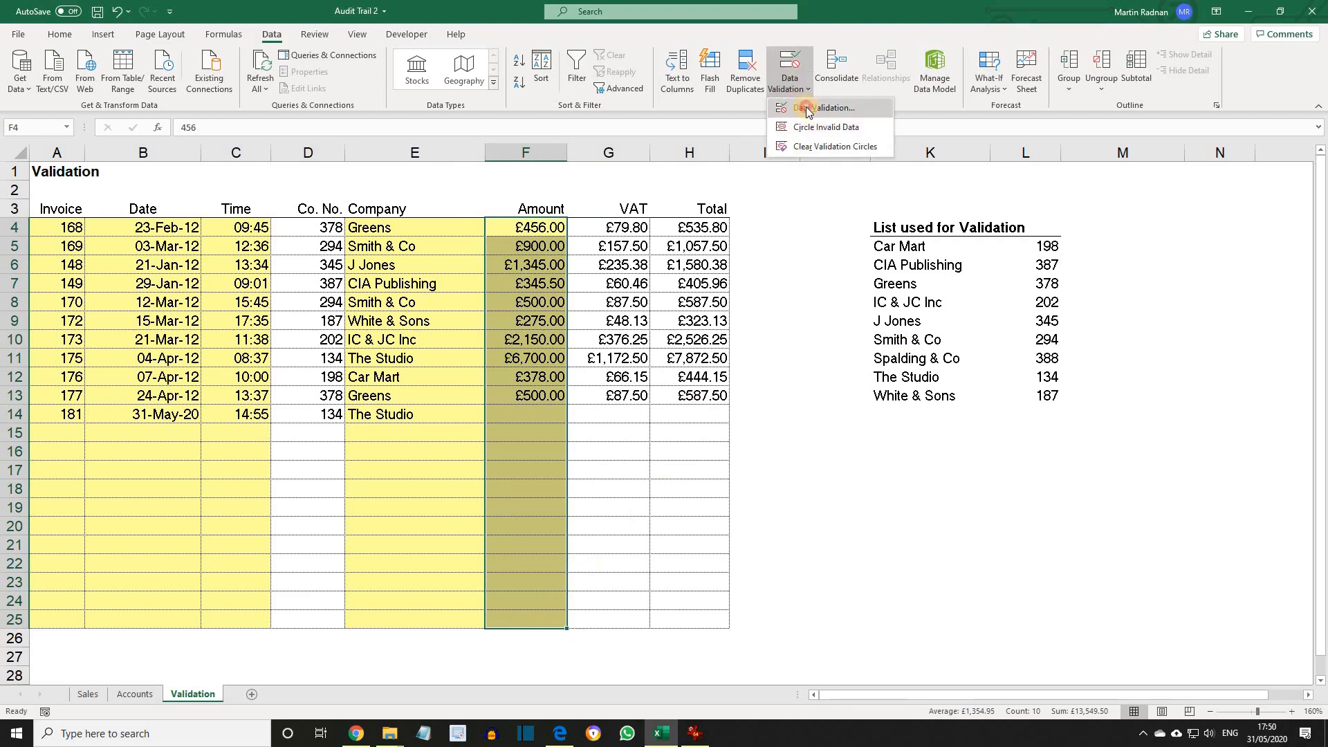
click(816, 109)
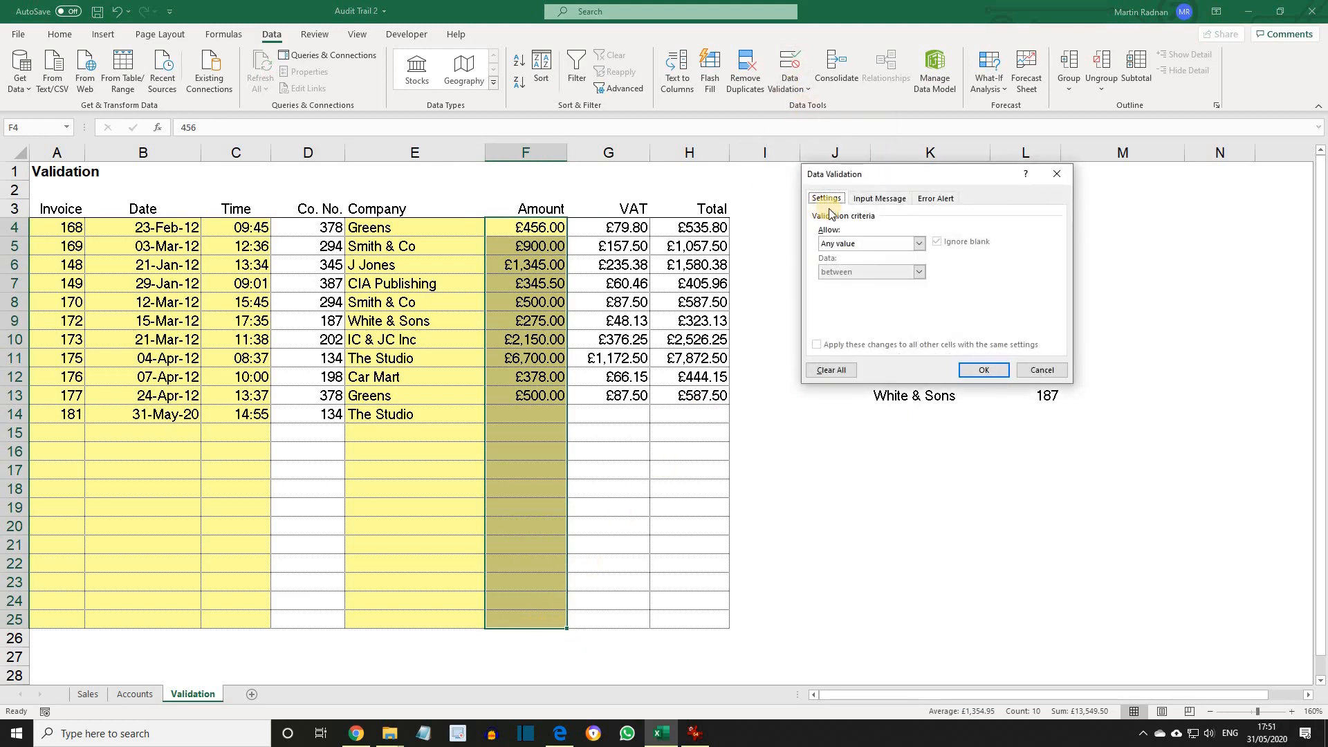
click(918, 246)
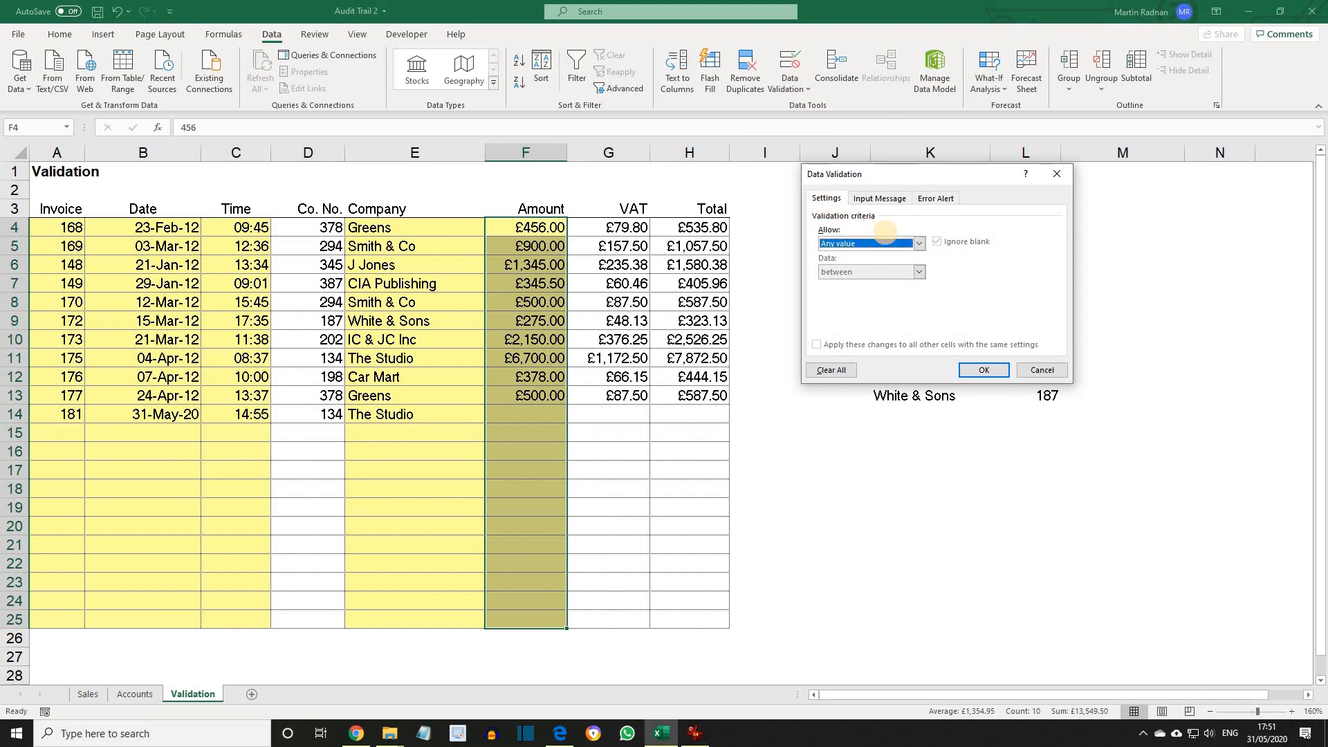
click(921, 243)
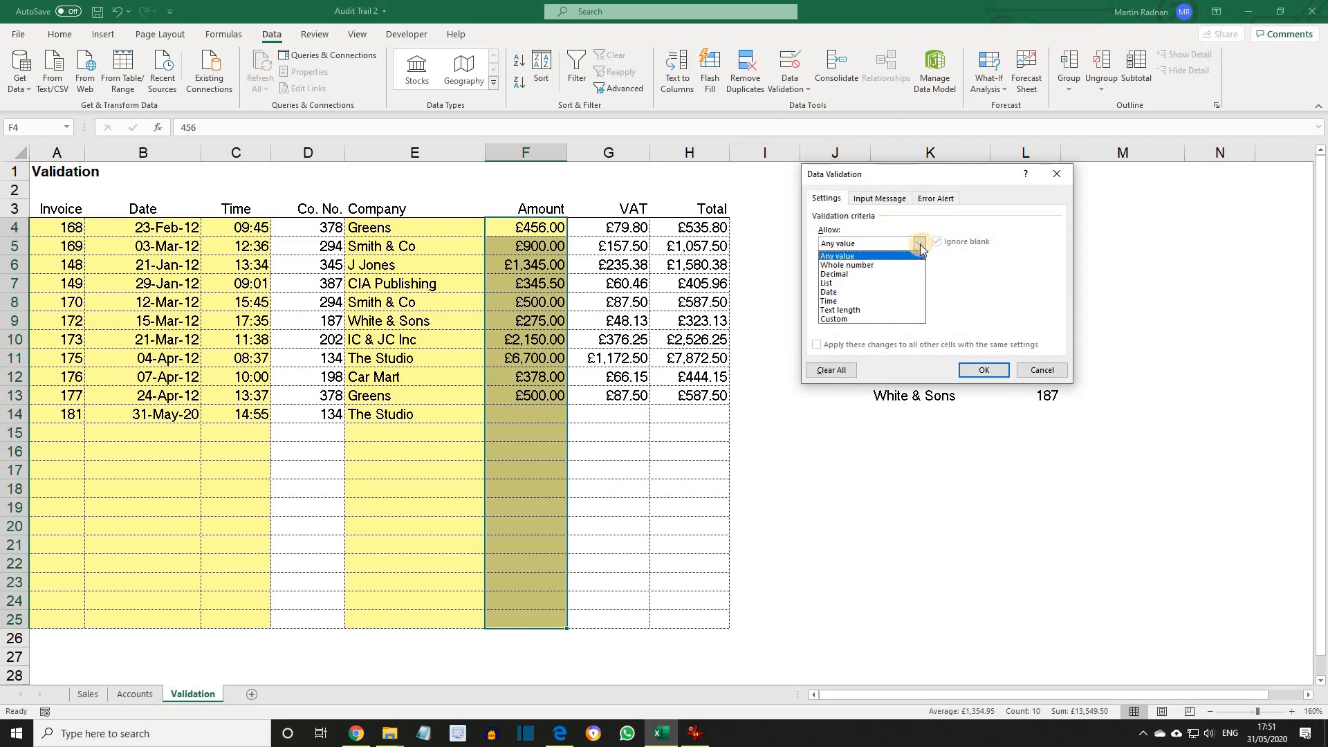
click(895, 274)
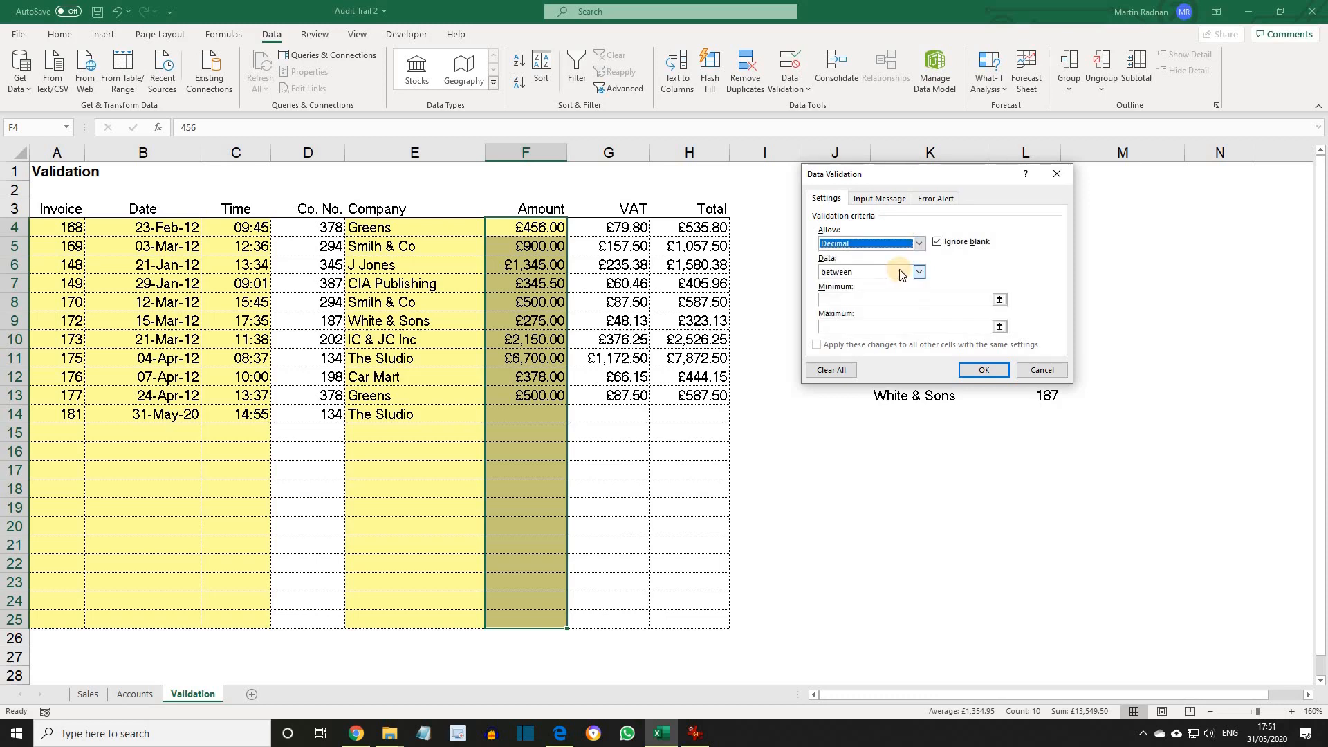
click(918, 273)
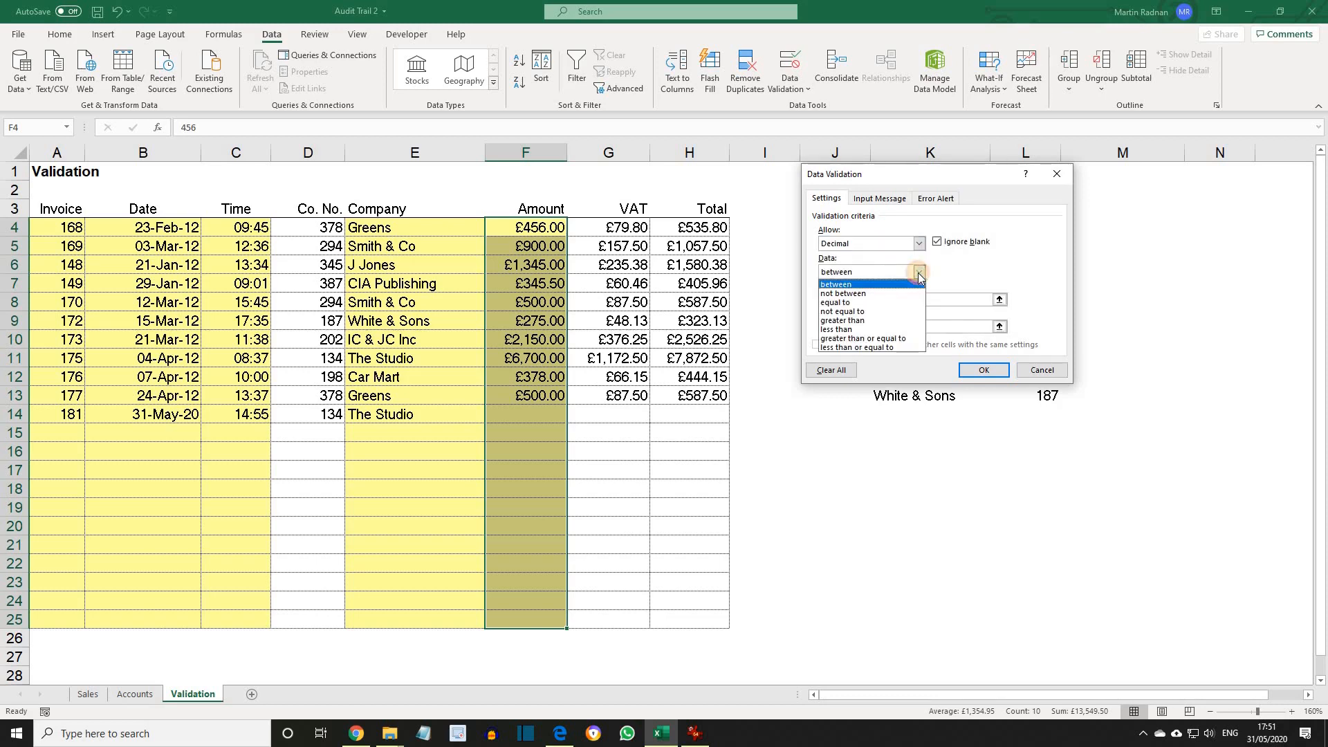
click(902, 320)
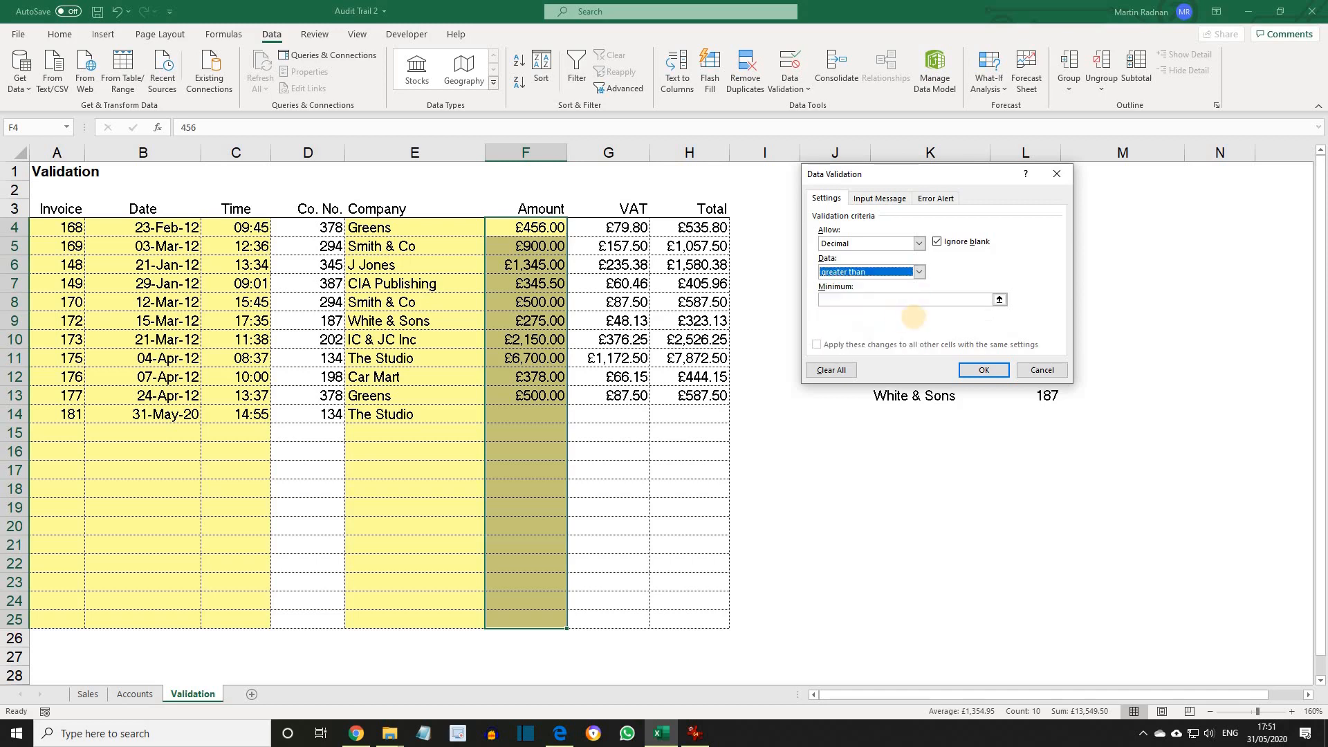
click(907, 299)
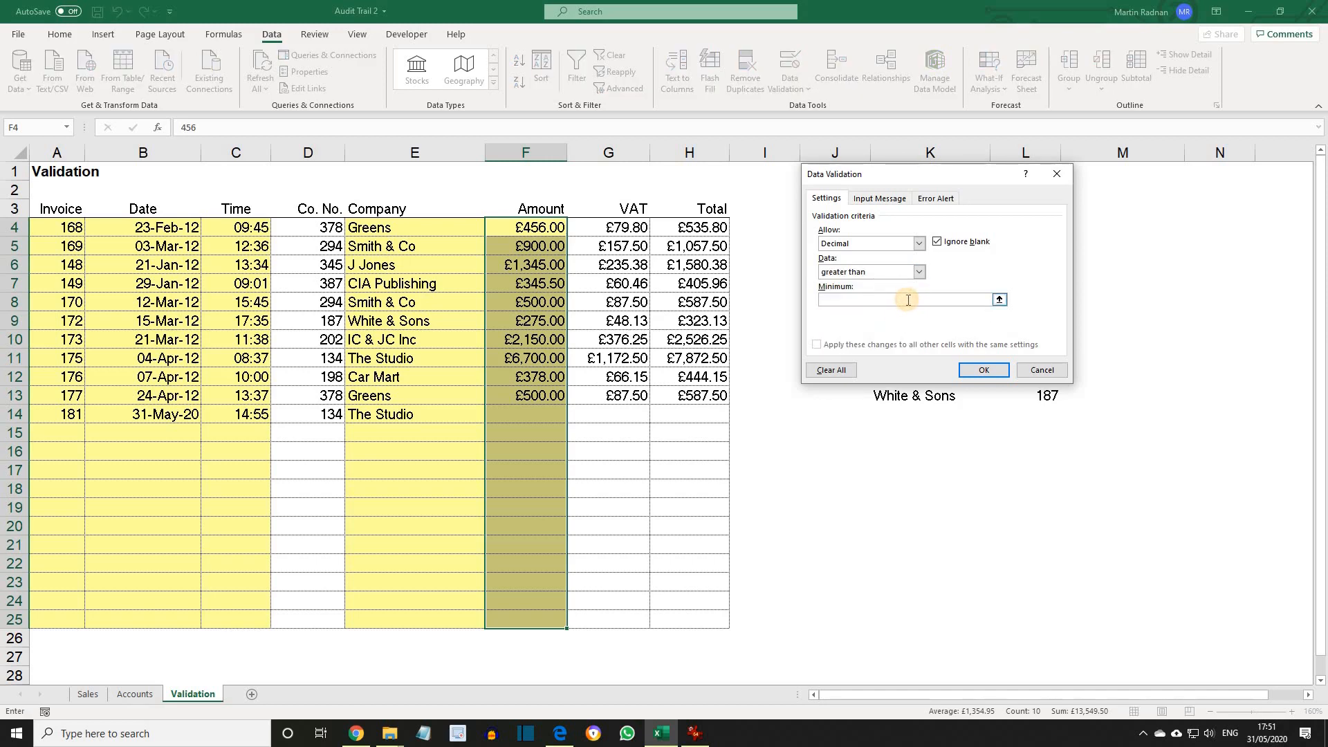
text(0)
click(982, 370)
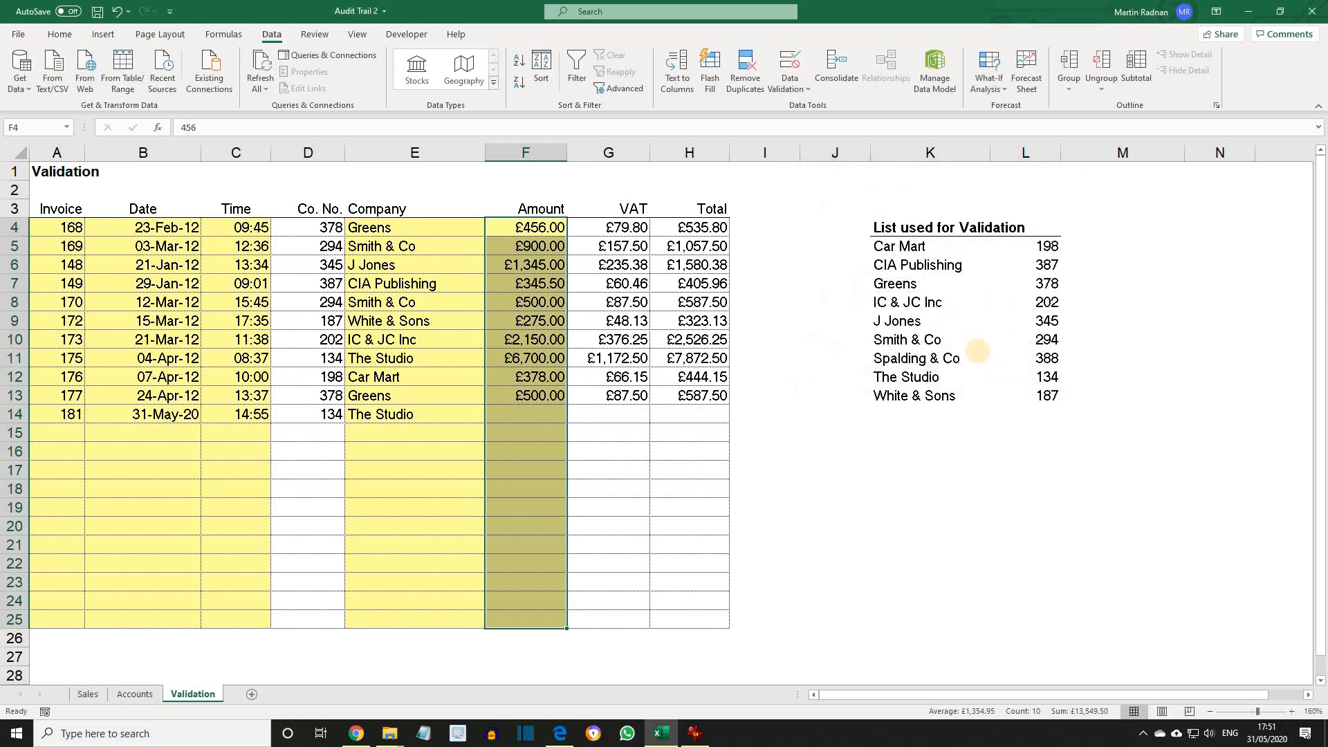
Test the amount validation by trying to enter -320 in cell F14.
click(551, 415)
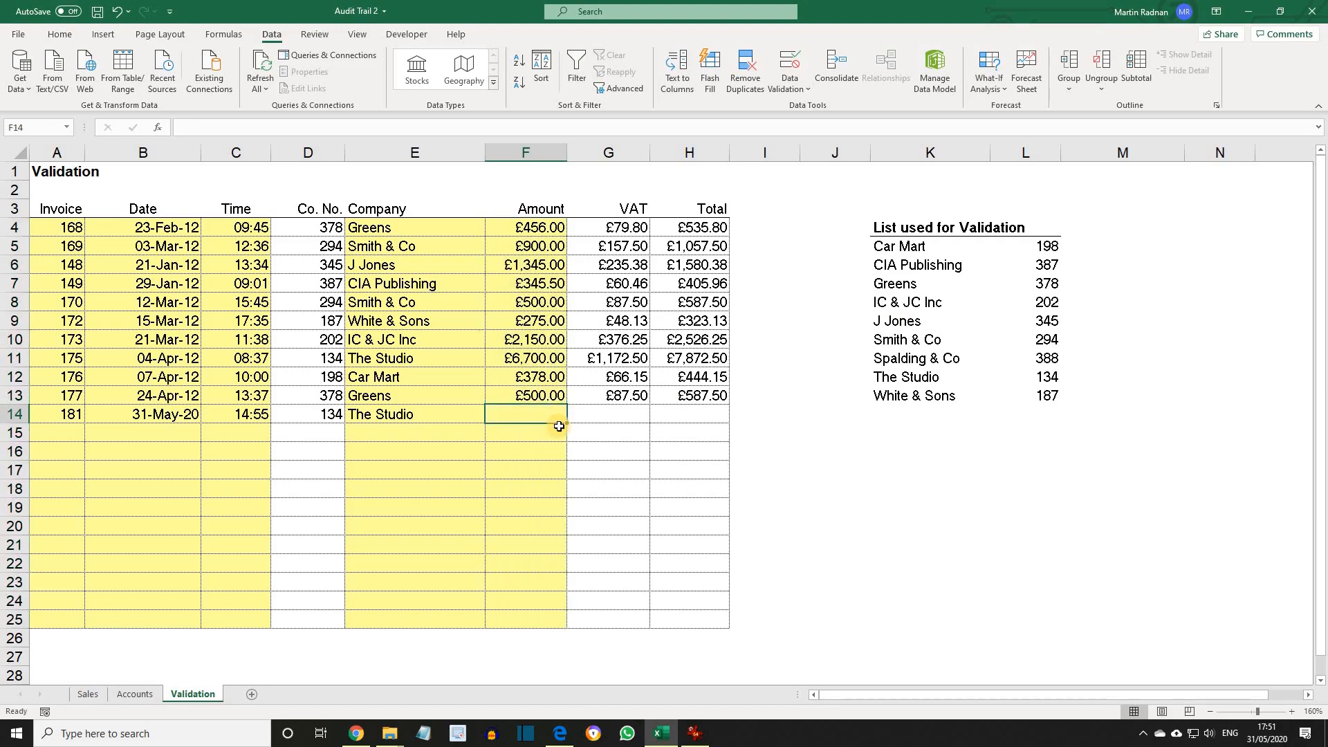
text(-320)
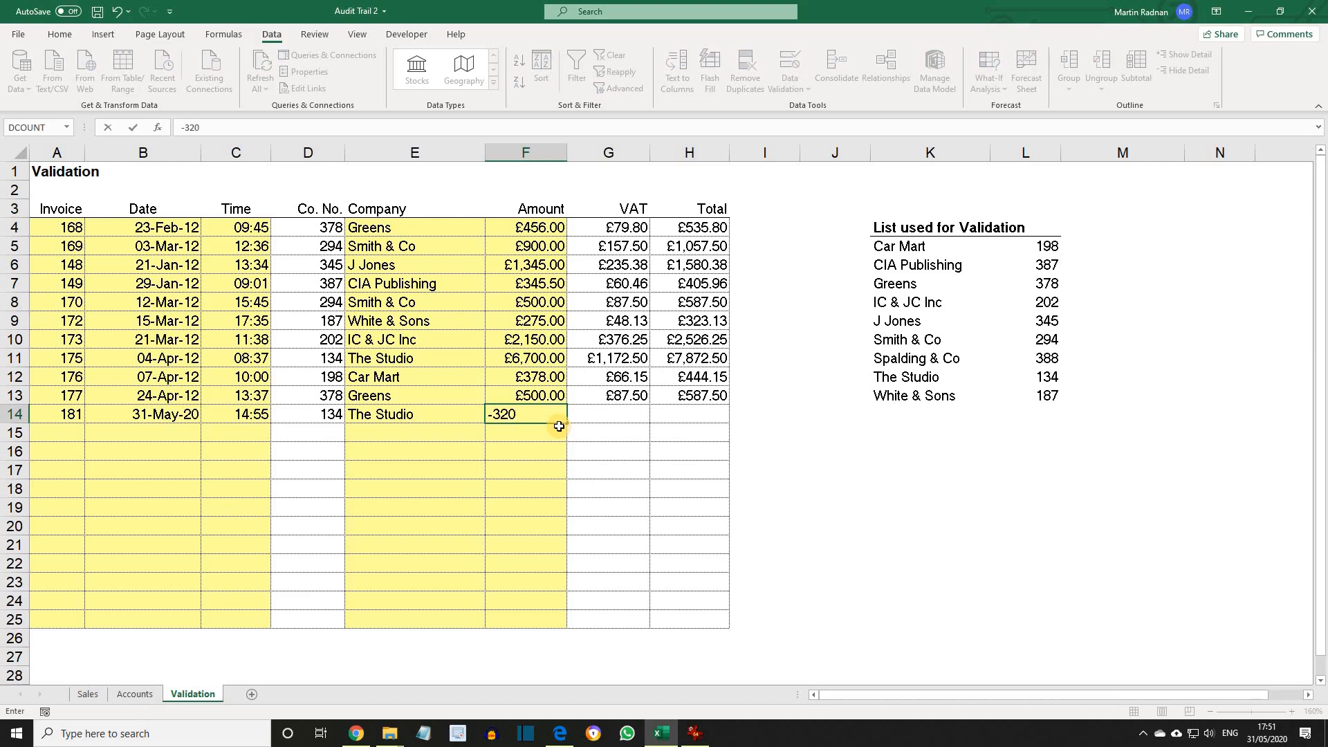
key(Return)
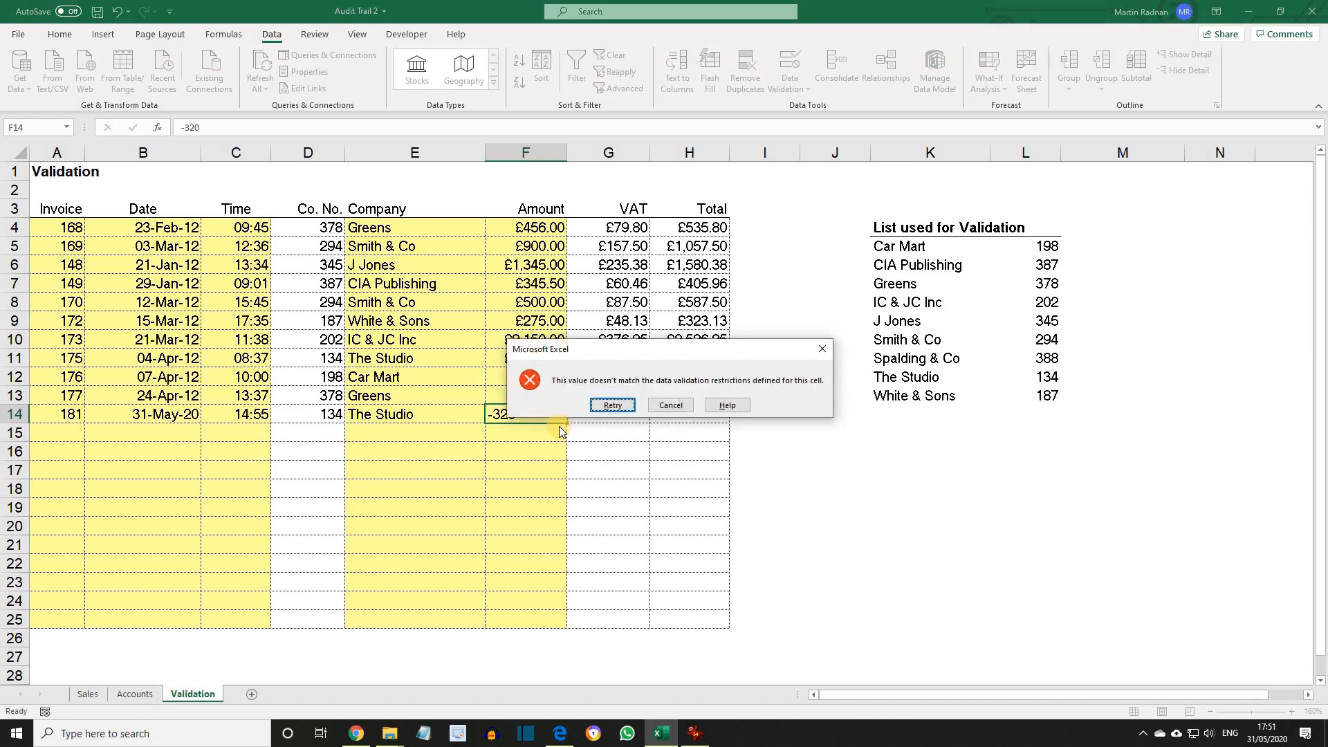
Retry the entry in cell F14 with 250.88.
click(606, 407)
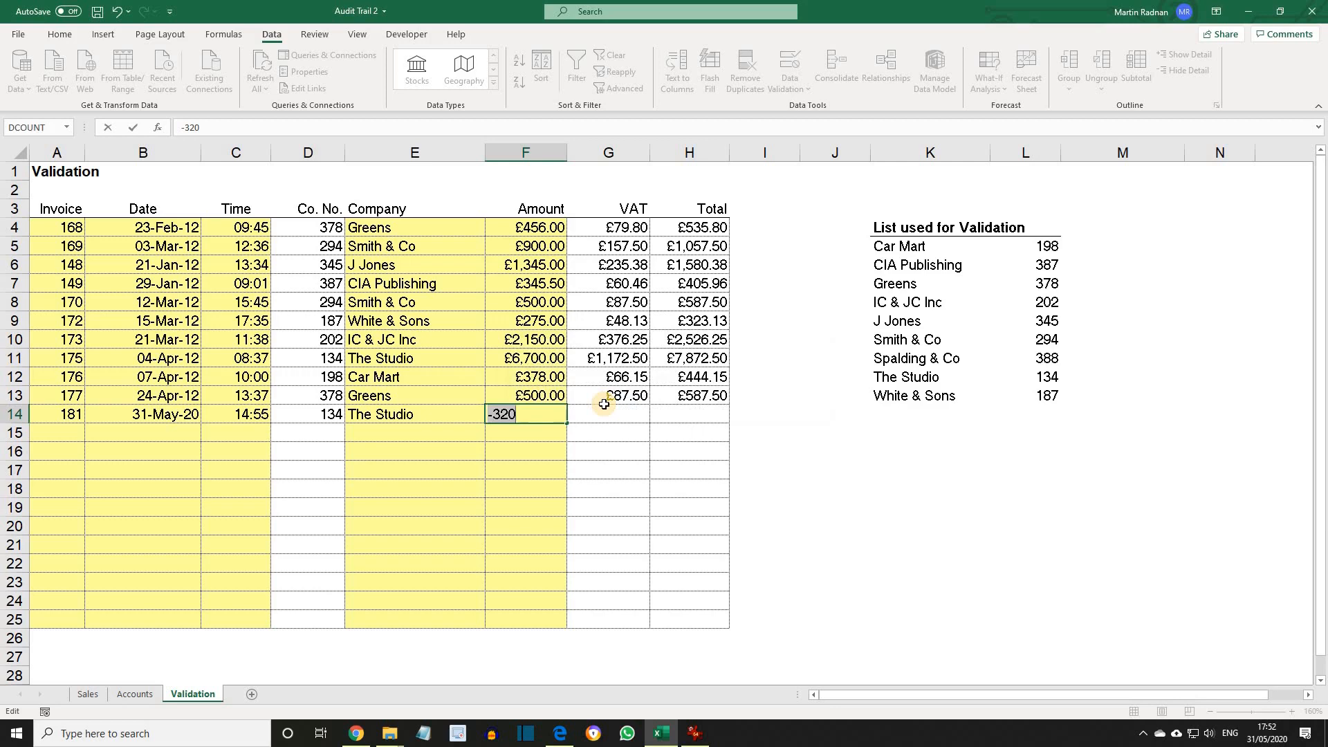
text(250.88)
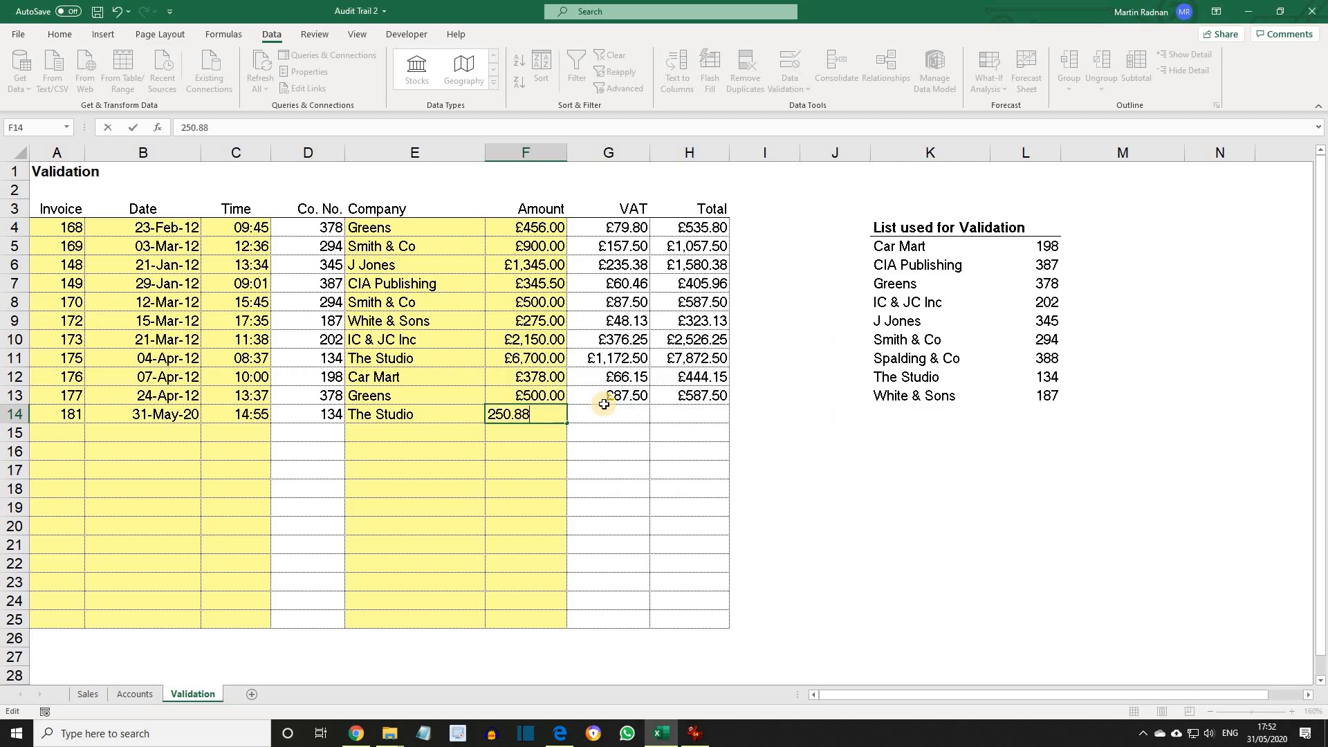
key(Return)
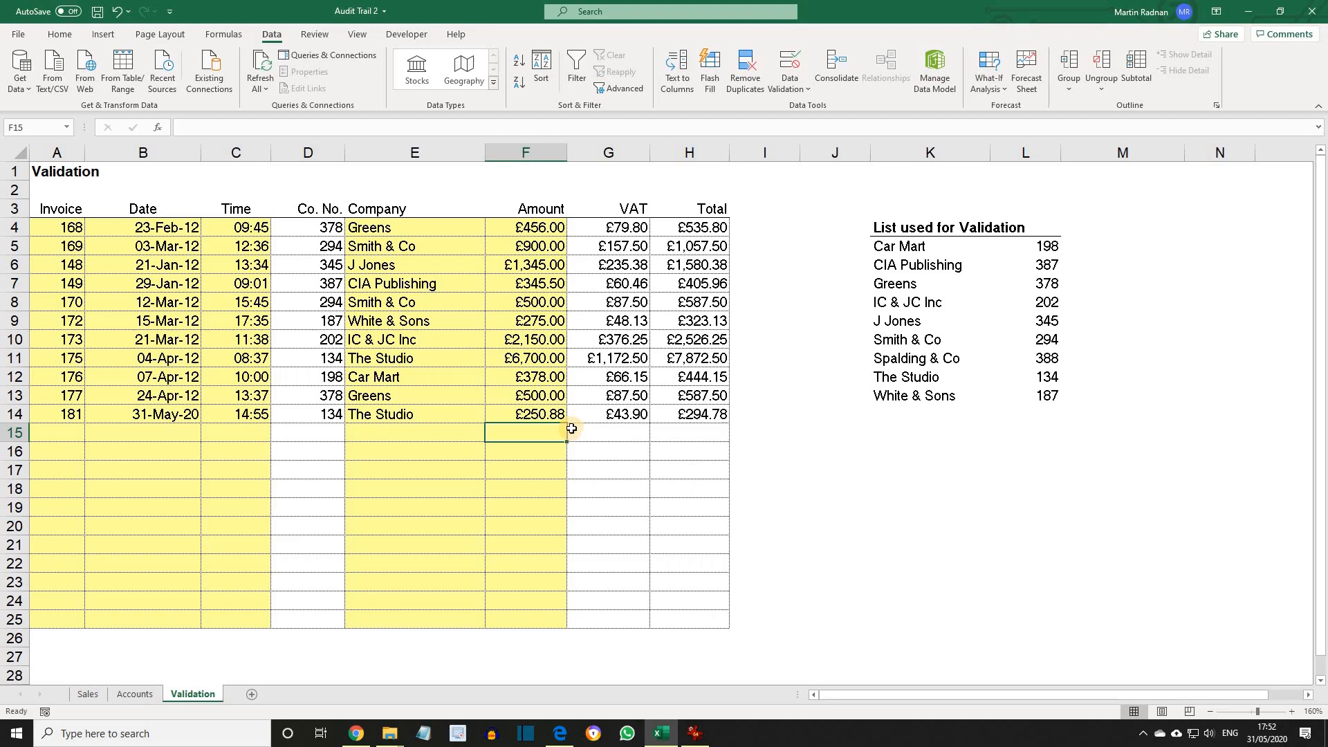
Circle the invalid data on the sheet and correct the circled time in cell C9 to 17:30.
click(794, 86)
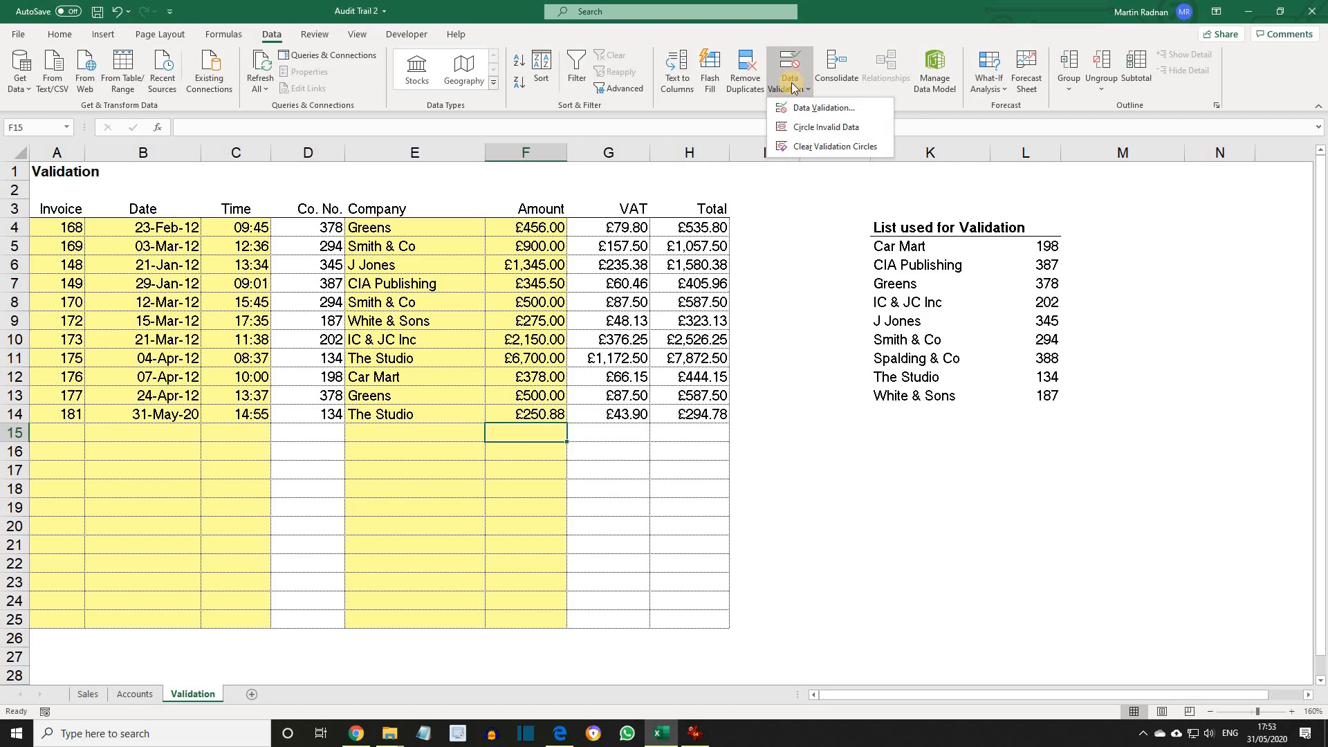
click(815, 131)
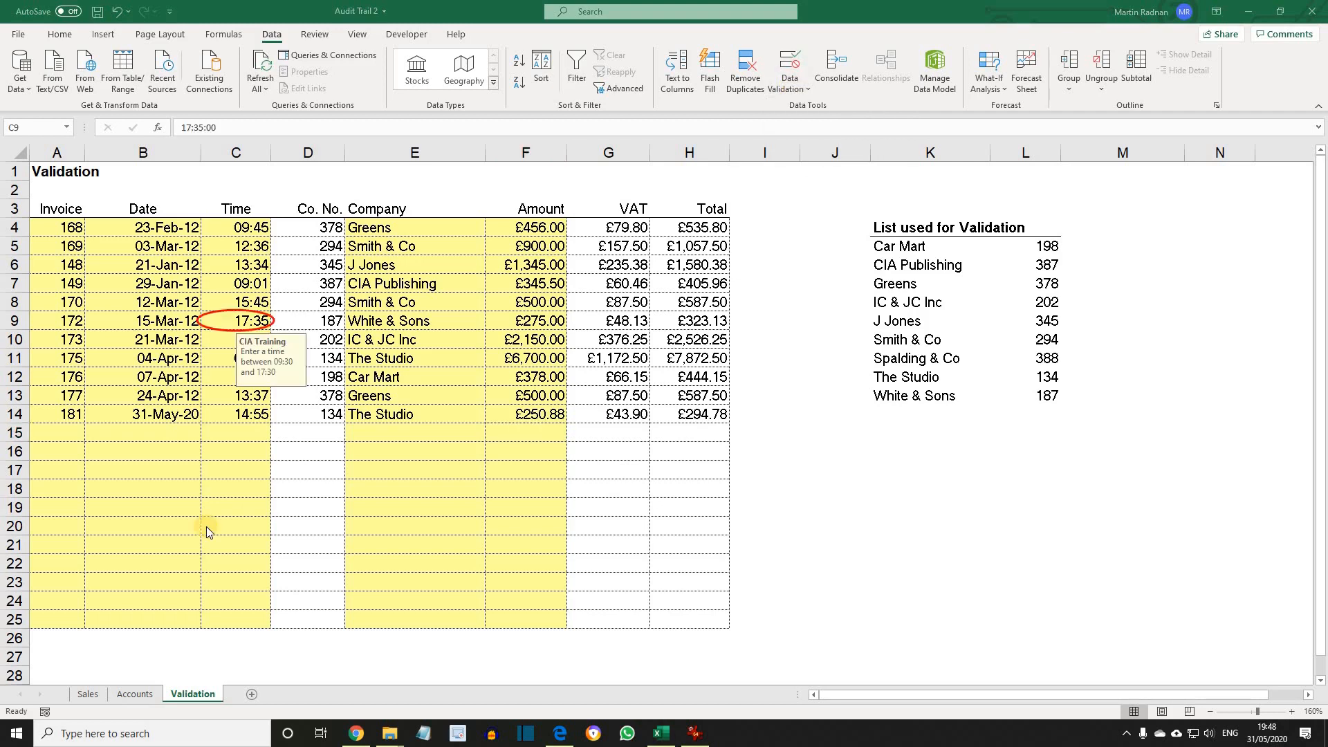
click(242, 324)
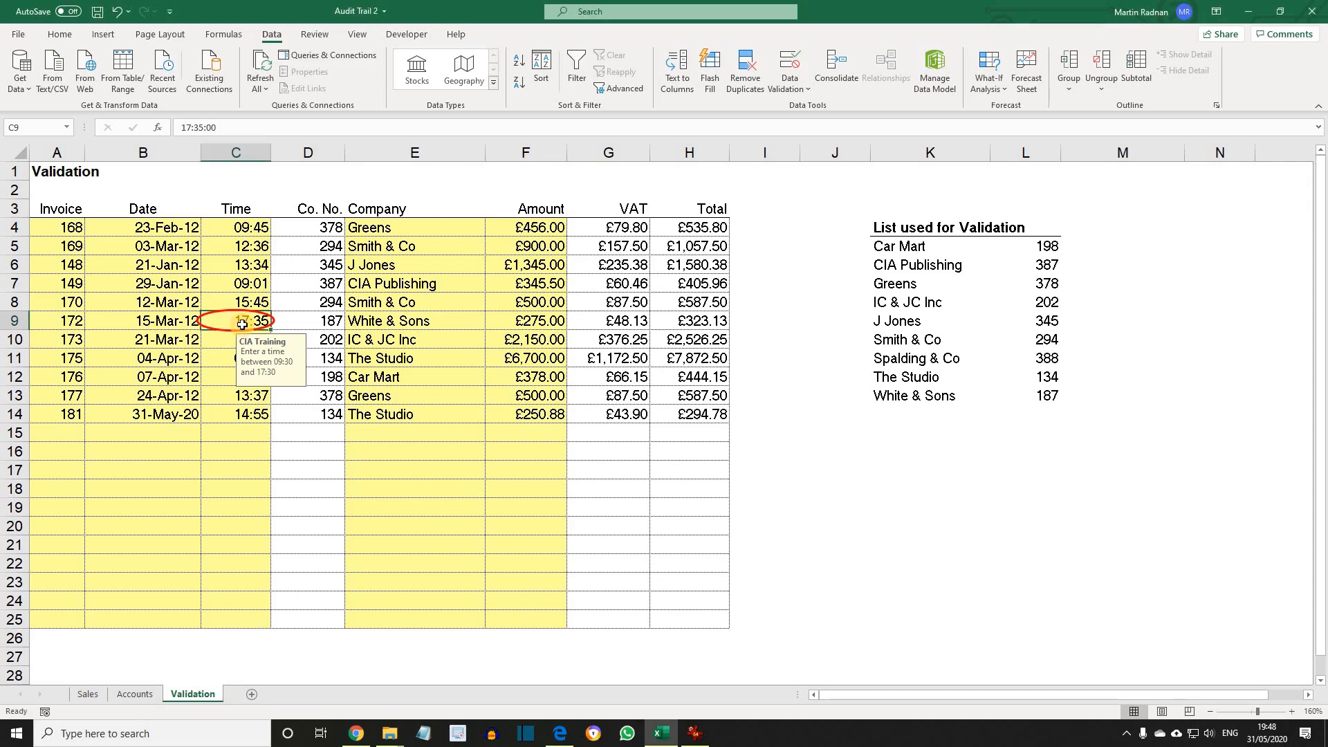
text(17:30)
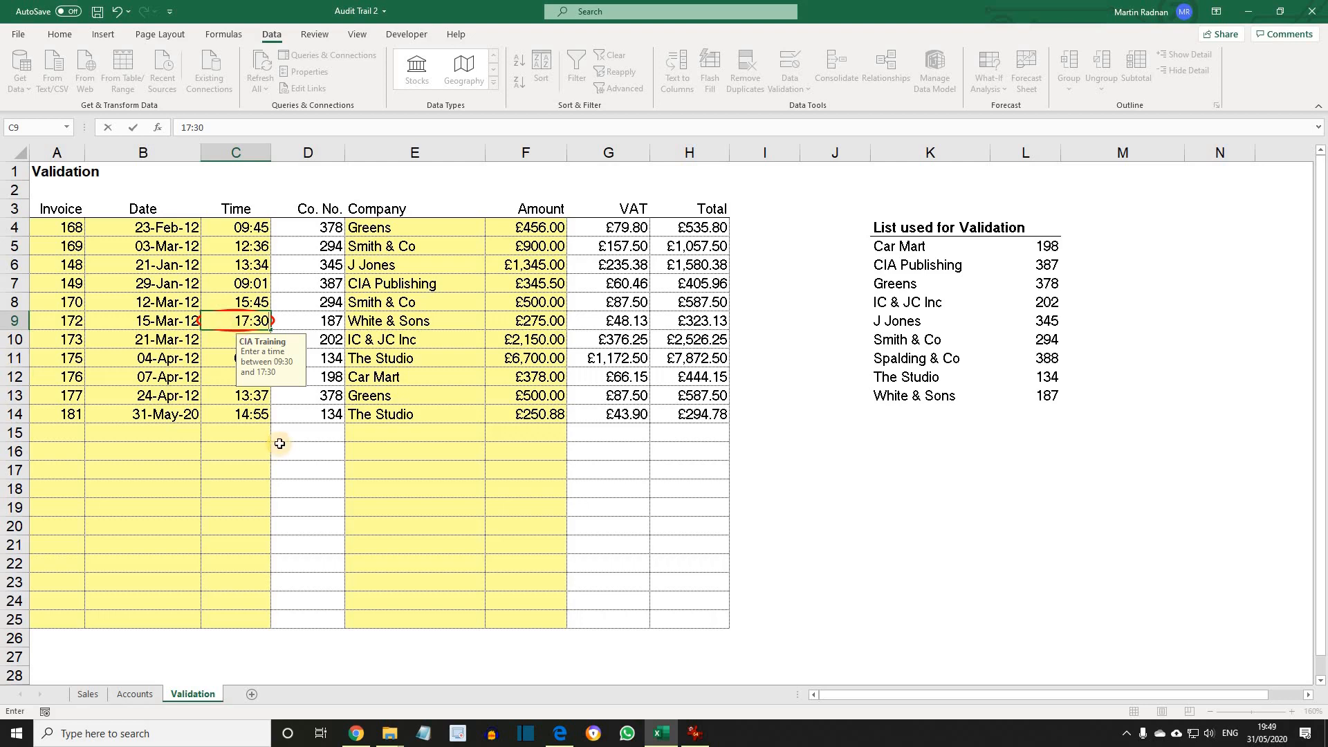
key(Return)
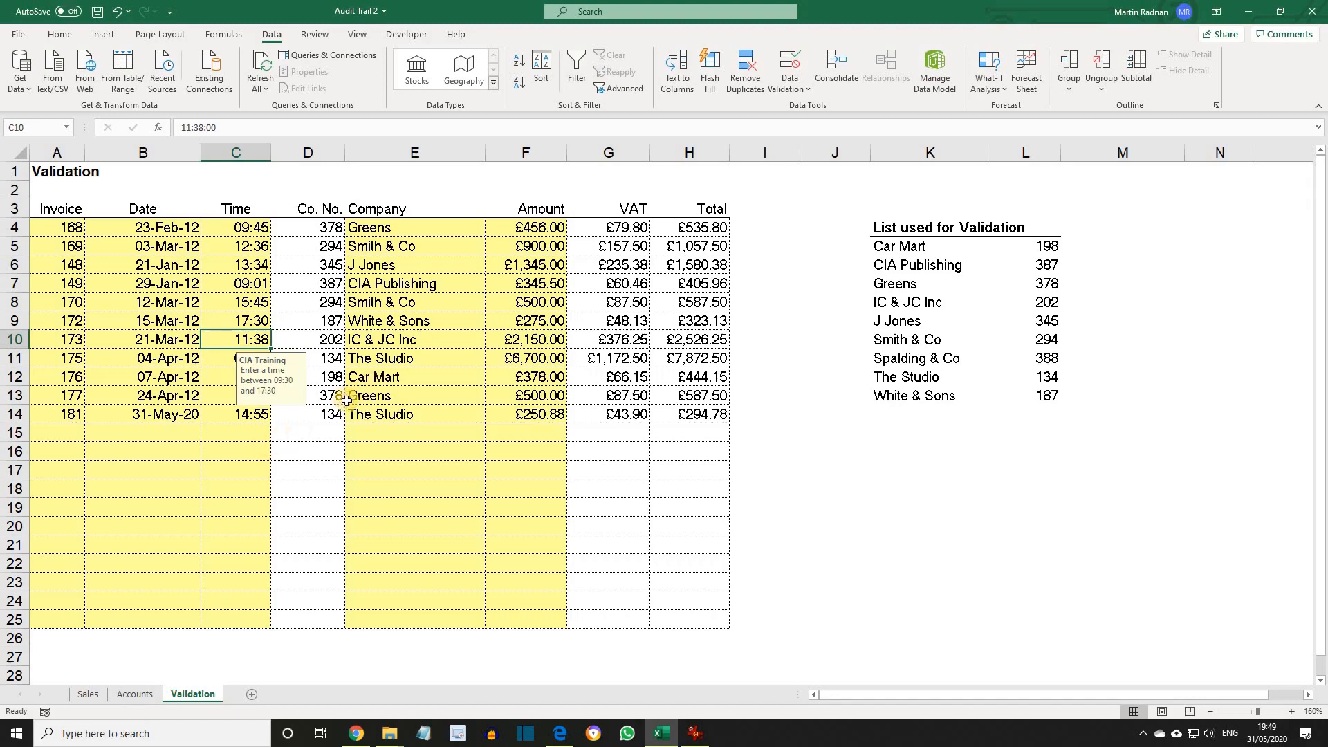
Clear the validation circles from the Validation sheet.
click(792, 92)
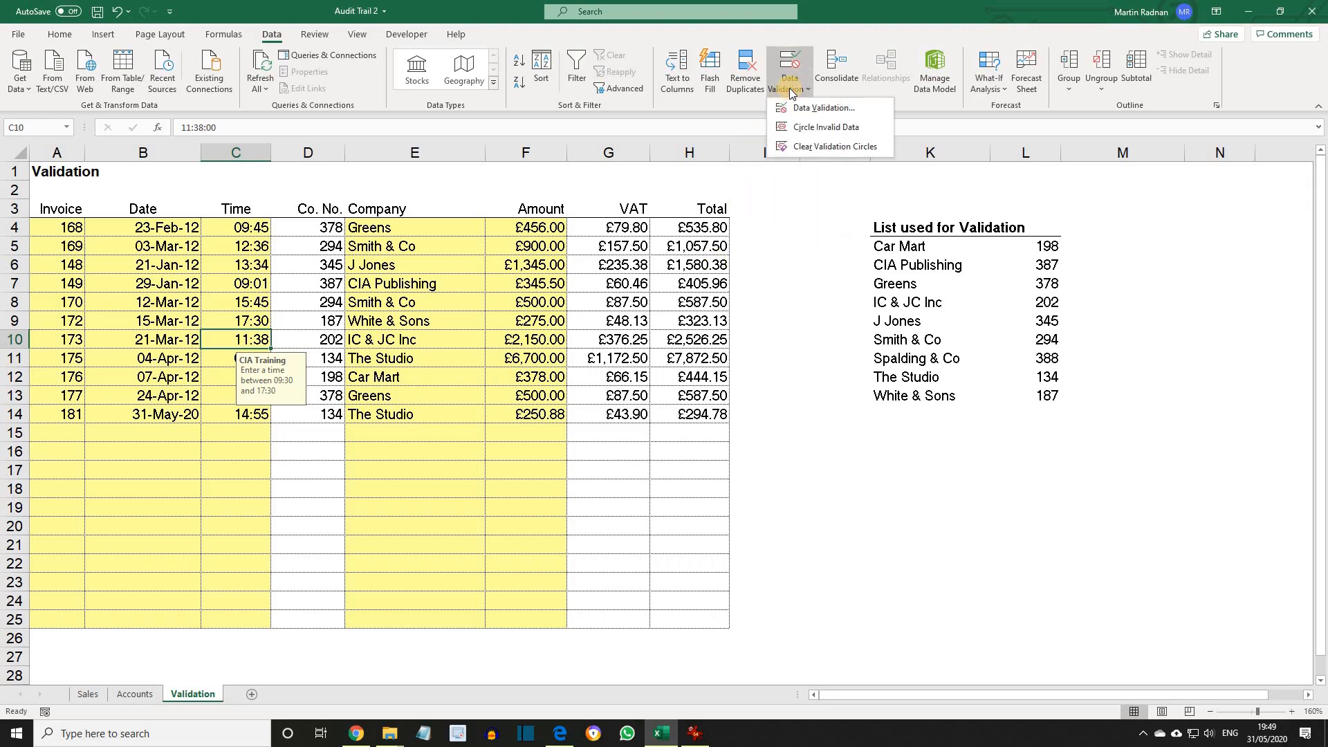
click(820, 151)
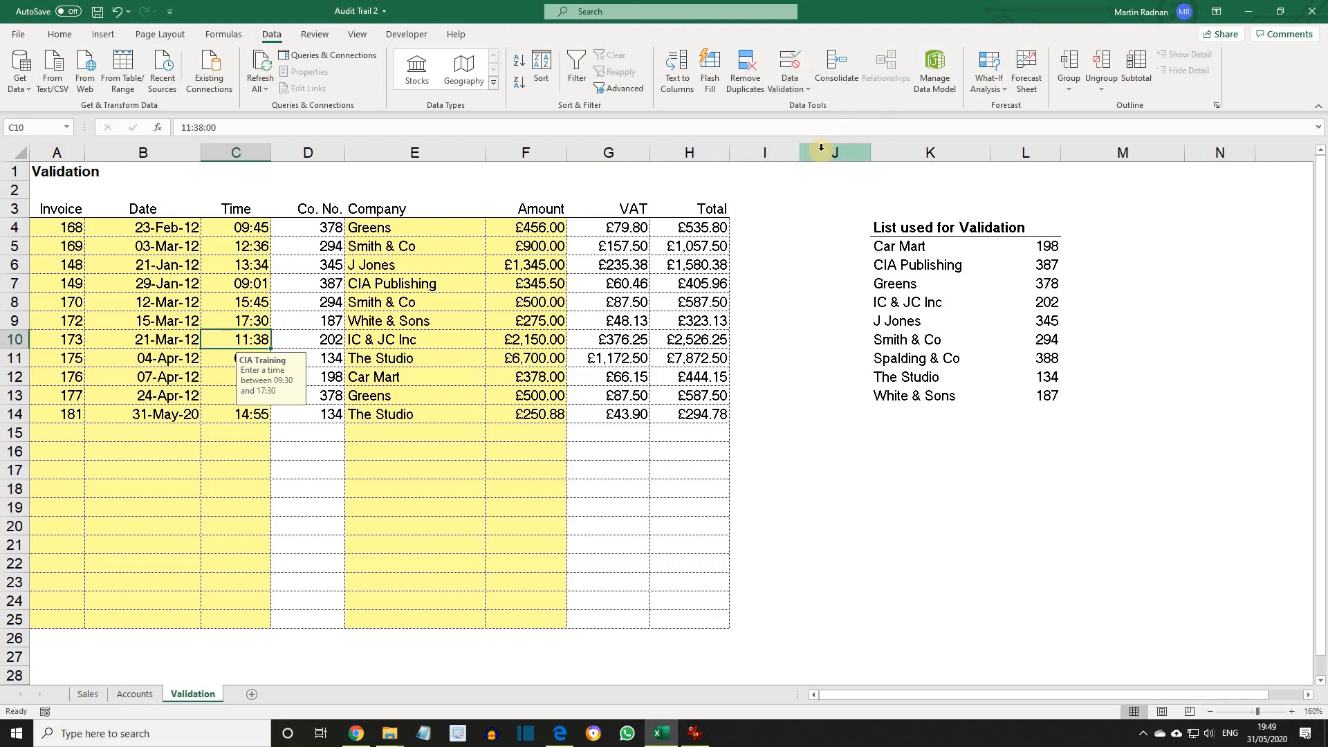
click(469, 503)
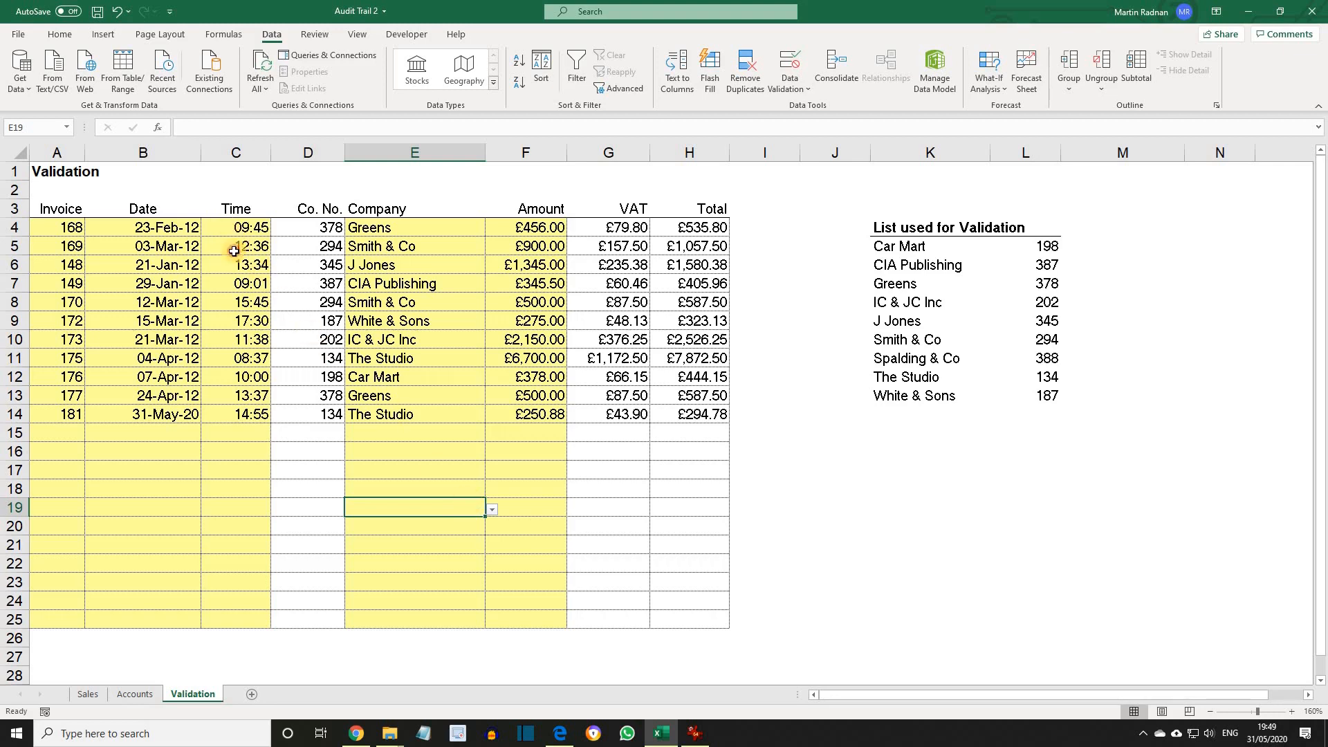
Change the time validation on cells C4:C25 to allow times between 08:00 and 18:00.
click(229, 226)
drag(228, 225, 244, 625)
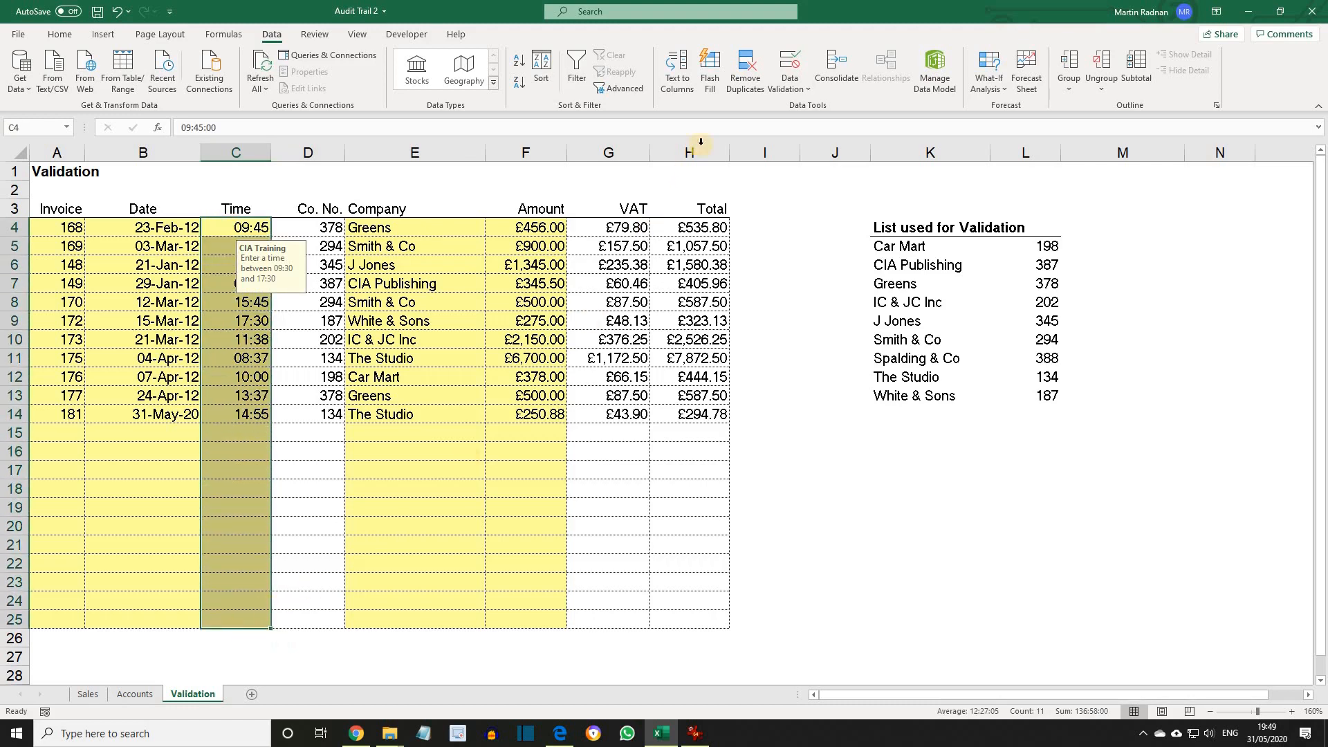
click(783, 83)
click(860, 328)
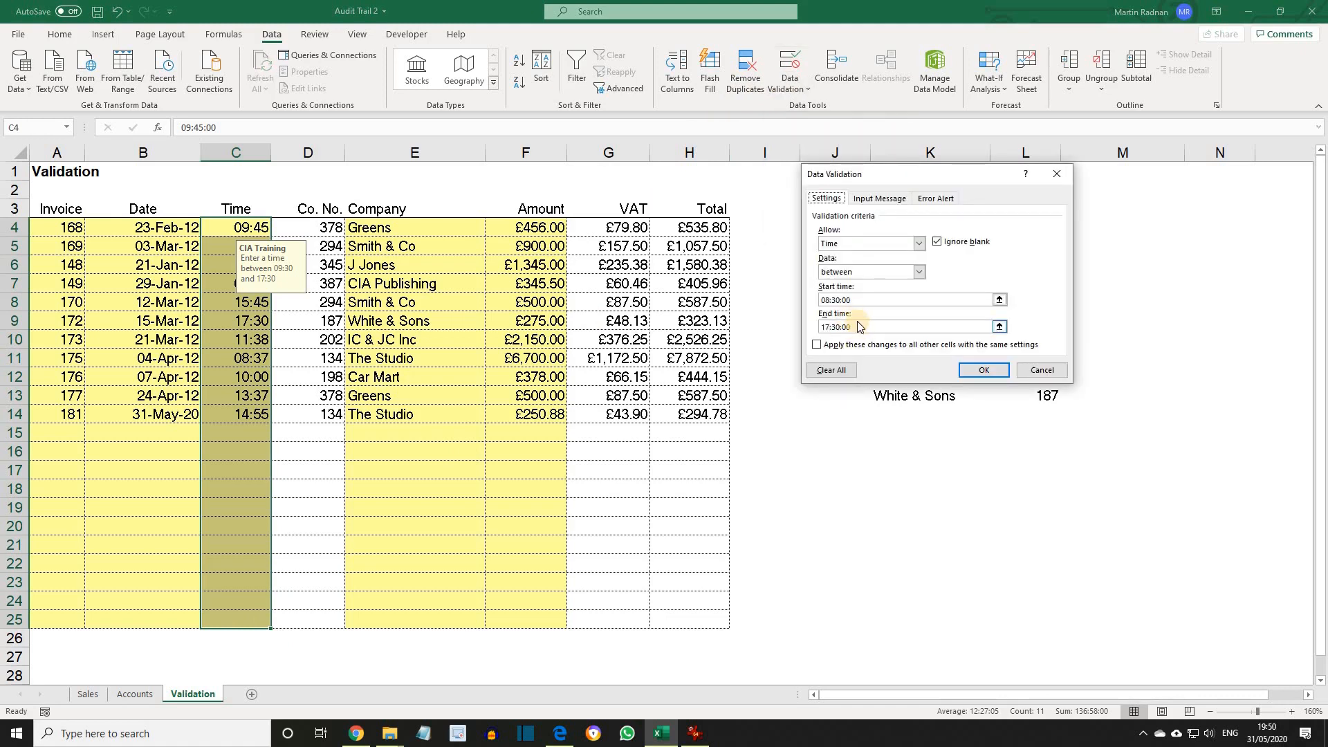
click(852, 302)
click(855, 301)
key(BackSpace)
key(BackSpace)
key(BackSpace)
key(BackSpace)
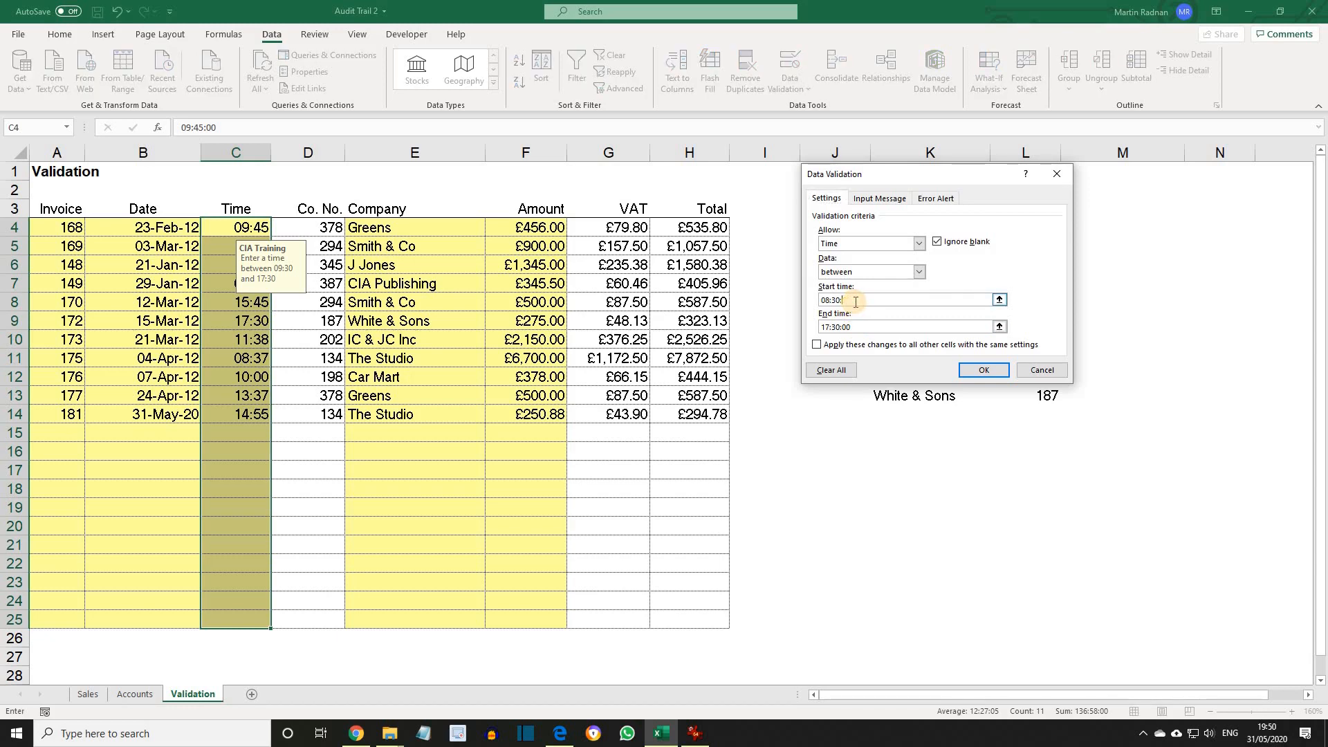
text(00)
click(856, 327)
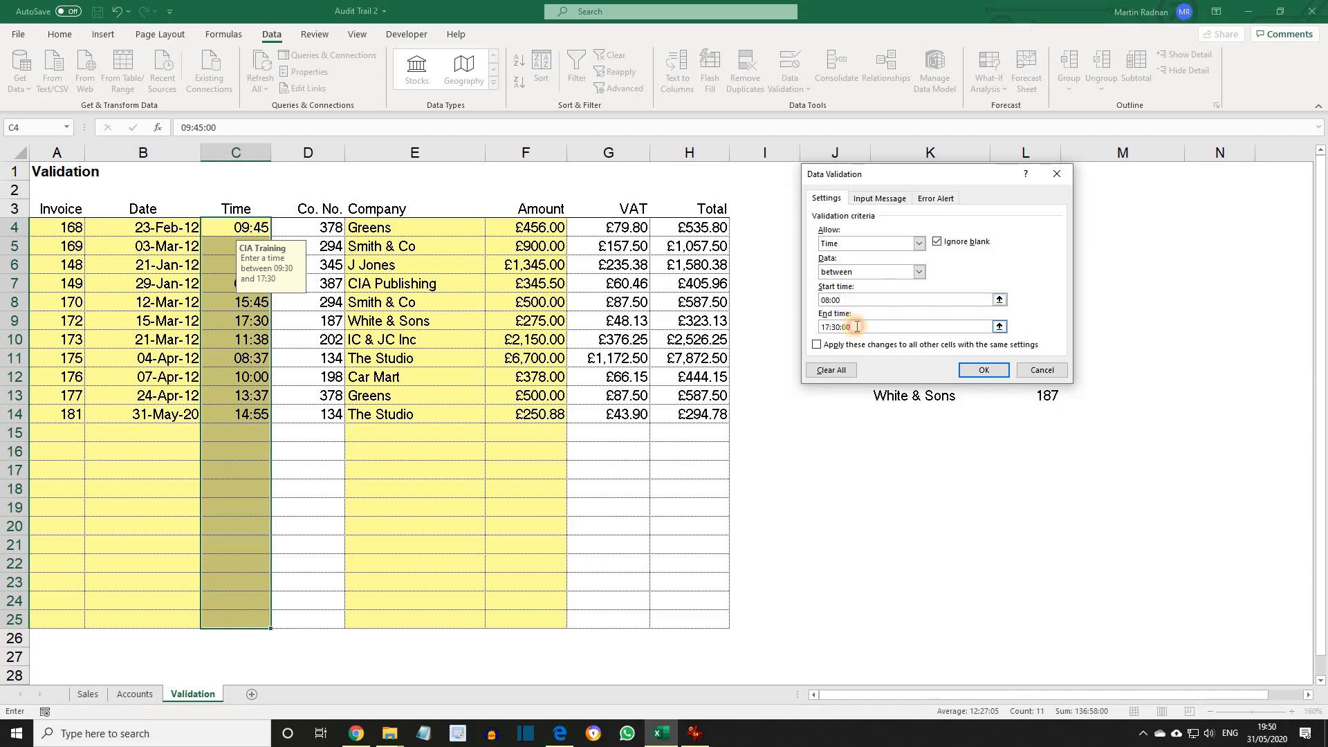
drag(855, 327, 806, 326)
text(18:00)
click(982, 370)
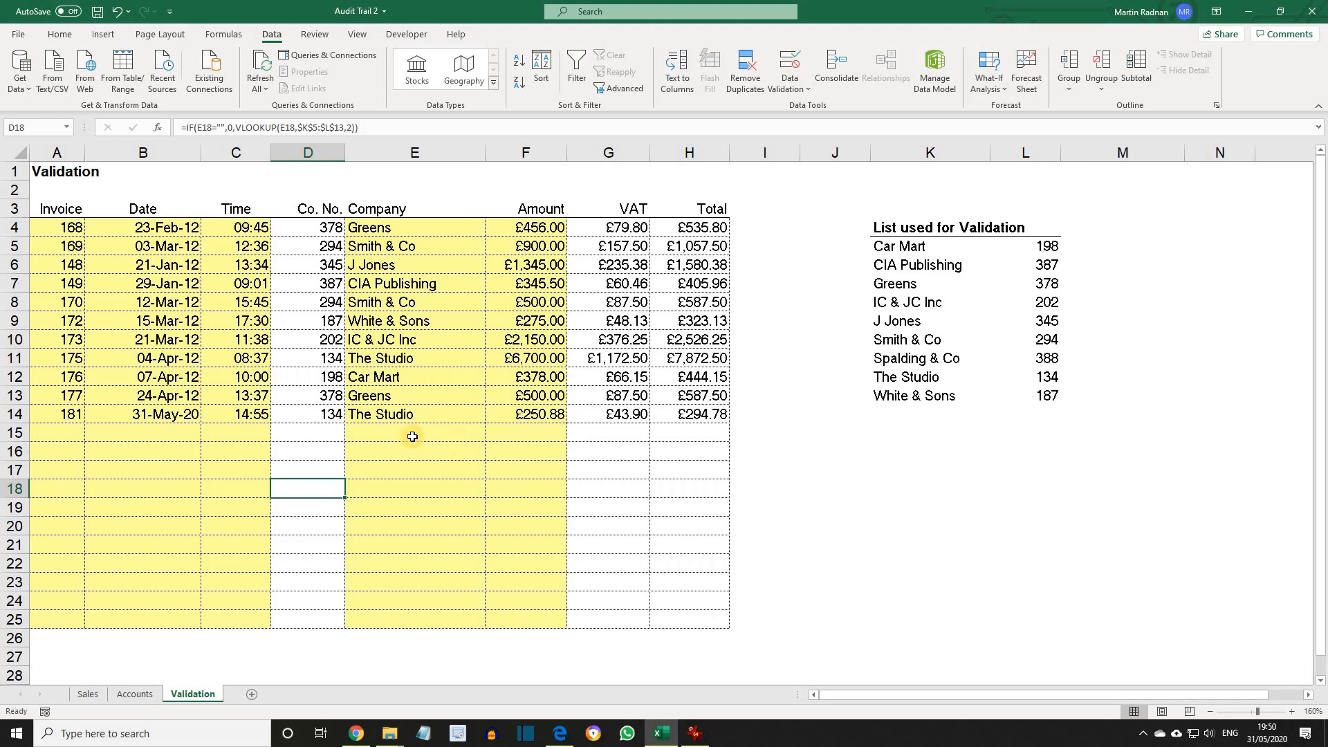
Remove all data validation settings from the Time cells C4:C25.
click(236, 228)
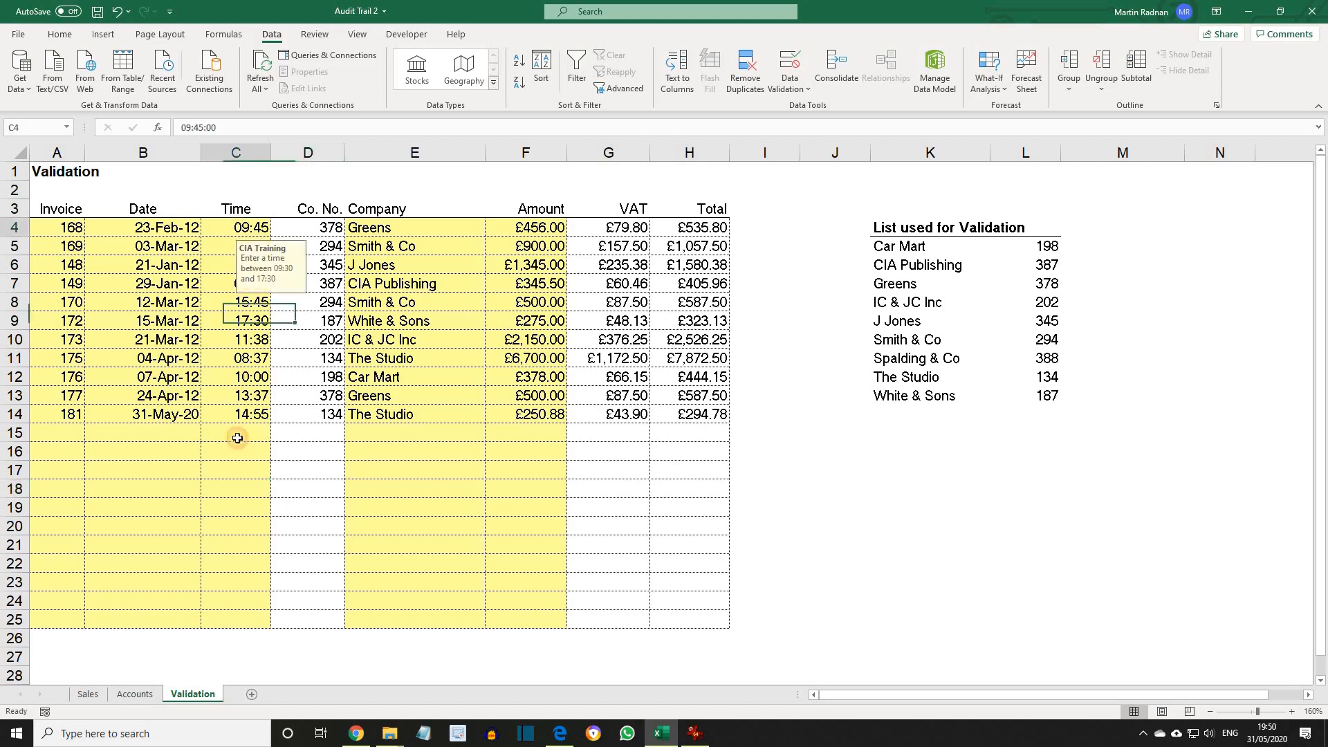
drag(237, 437, 256, 625)
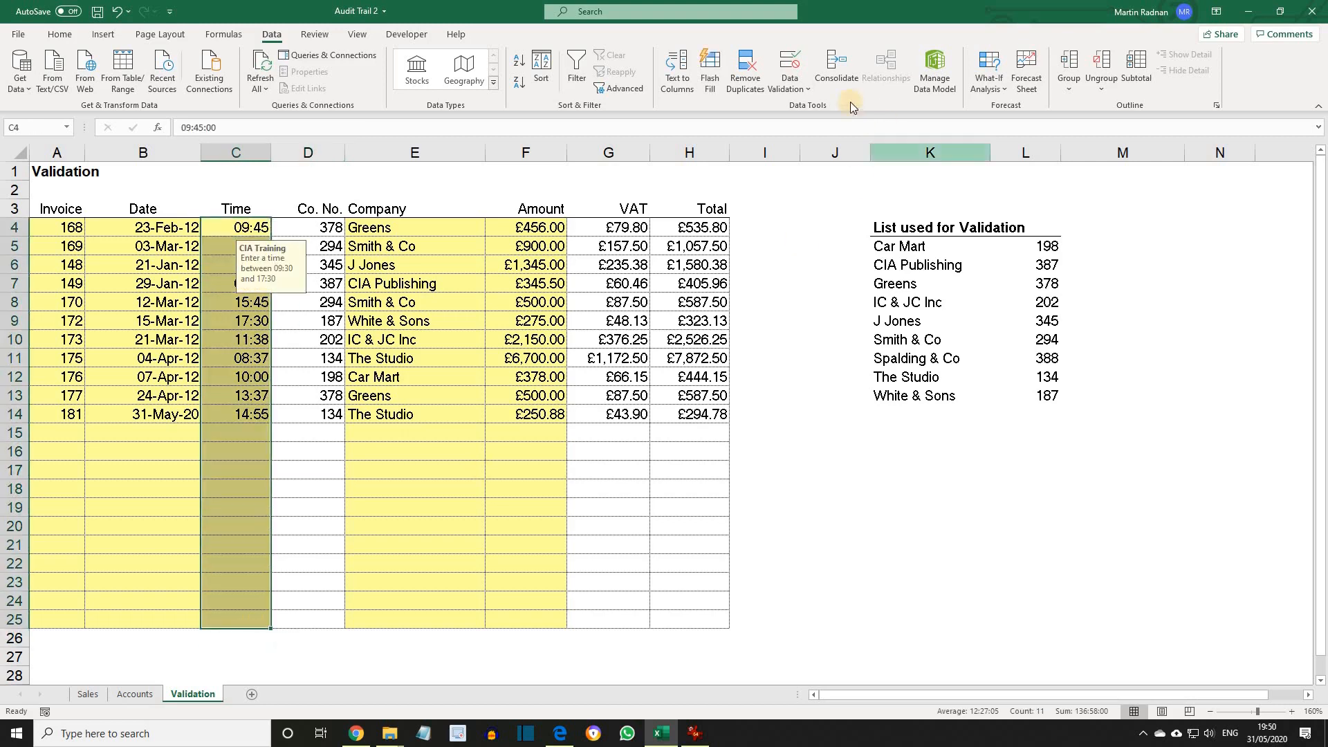
click(792, 85)
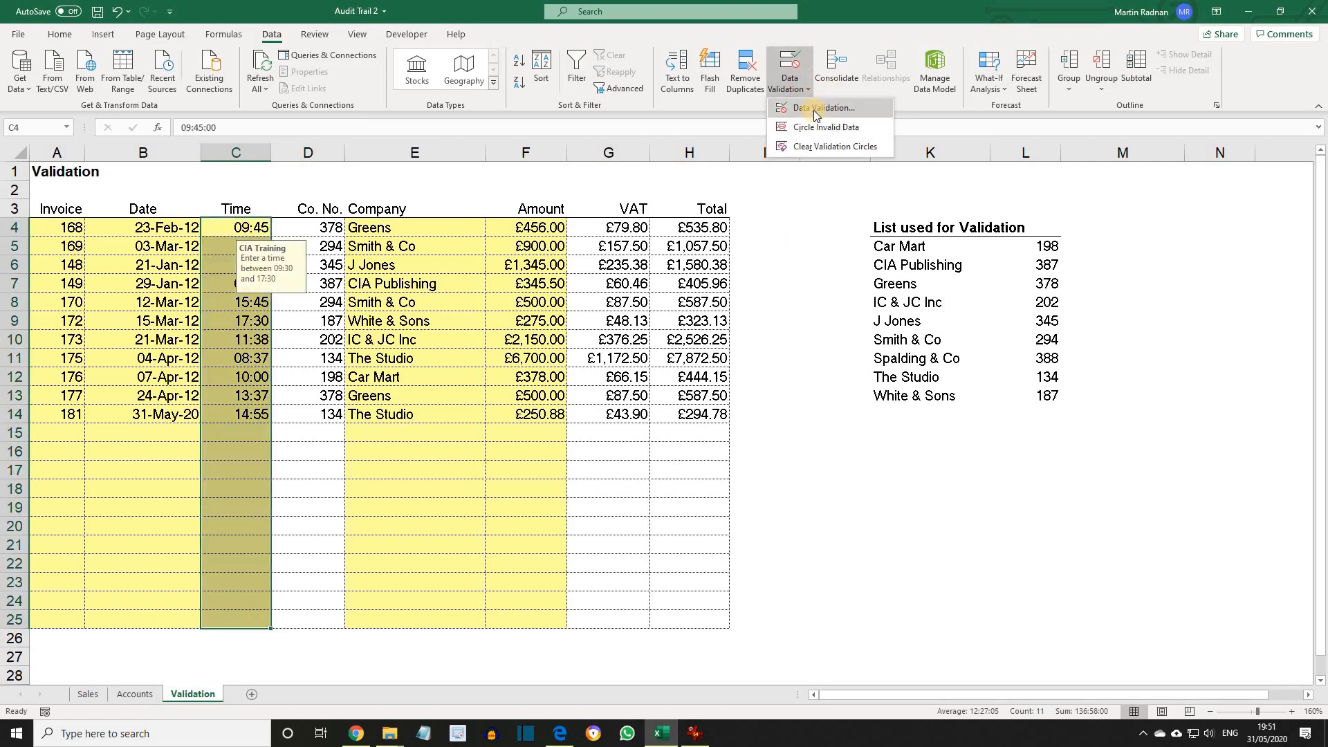
click(815, 109)
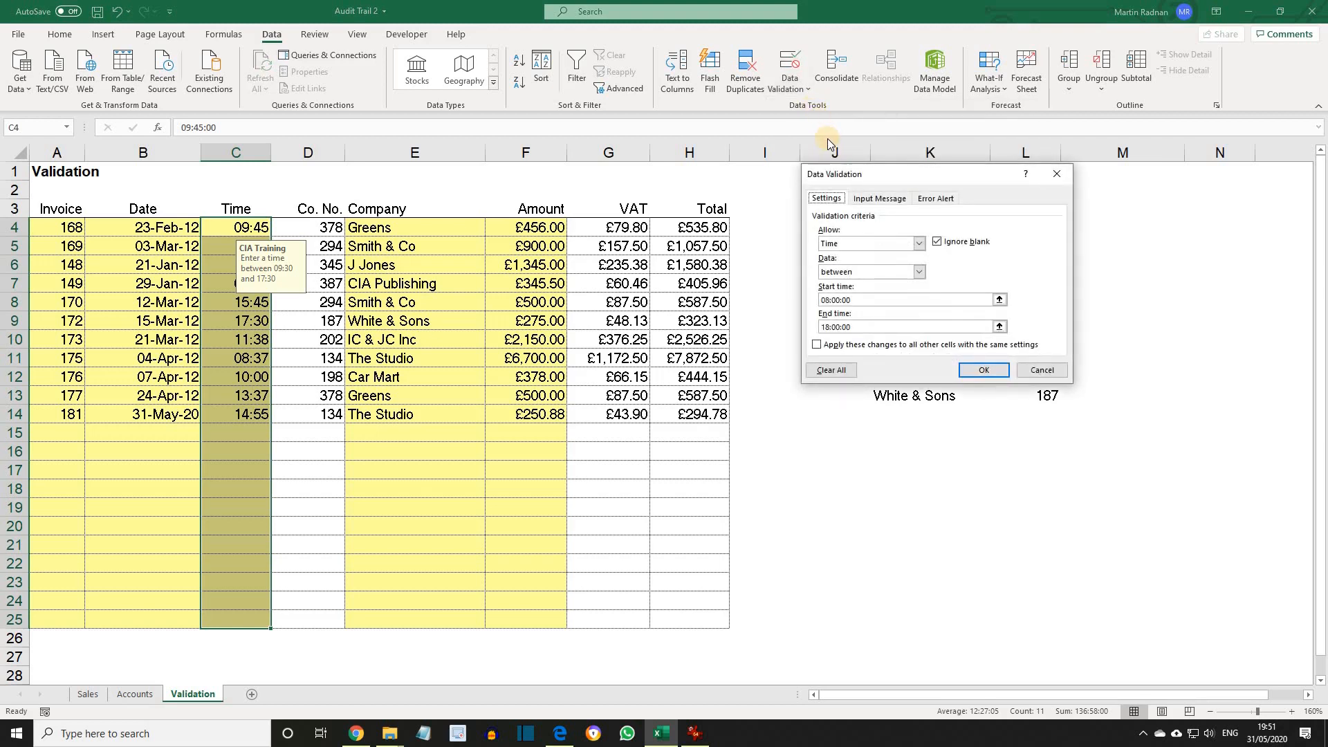
click(830, 371)
key(Return)
Delete the test entry in row 14 by emptying cells A14:C14 and E14:F14, keeping the formula cells.
click(86, 446)
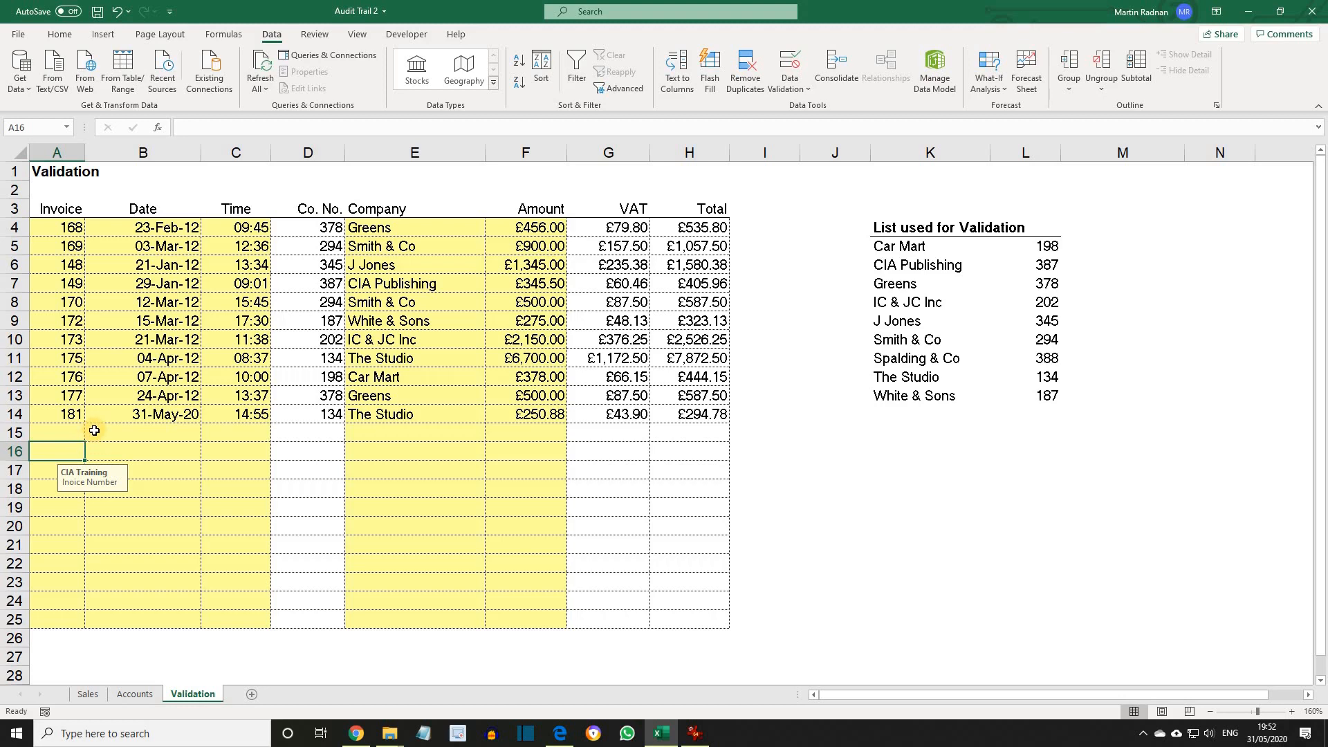
drag(69, 413, 248, 417)
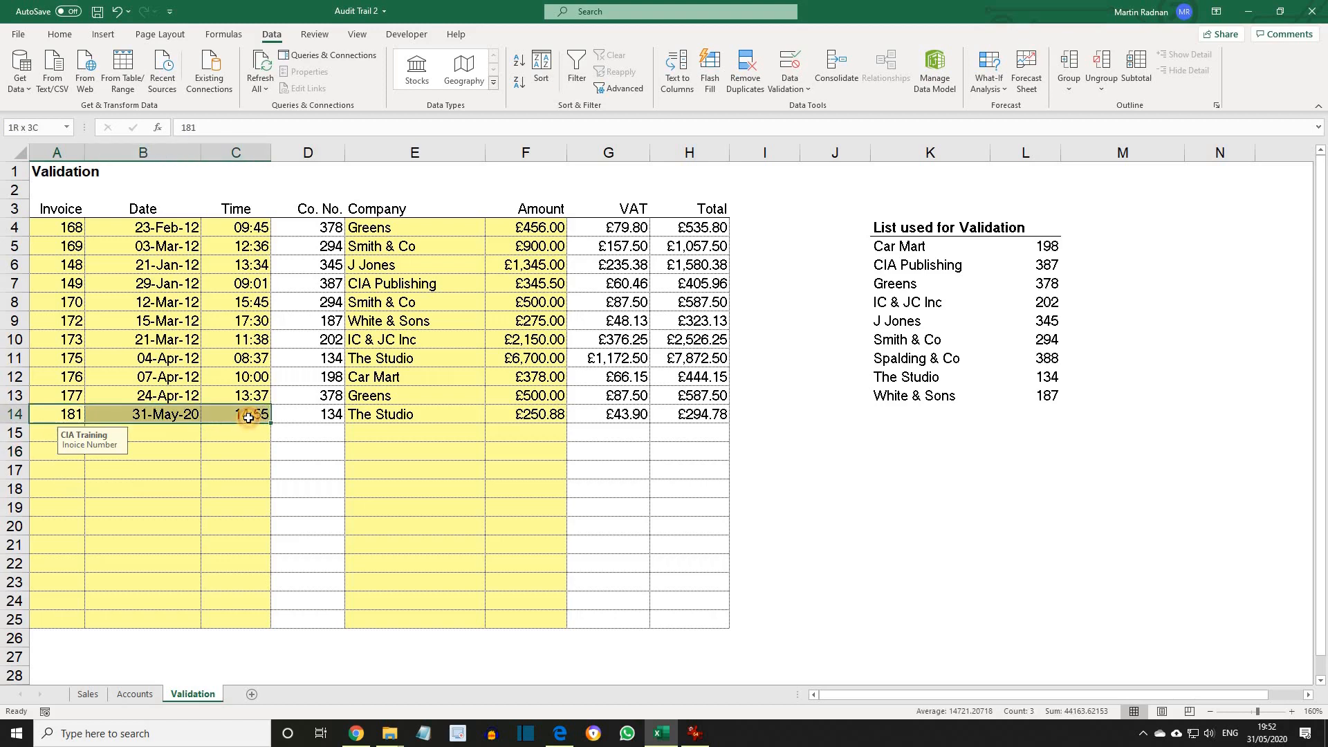
key(Delete)
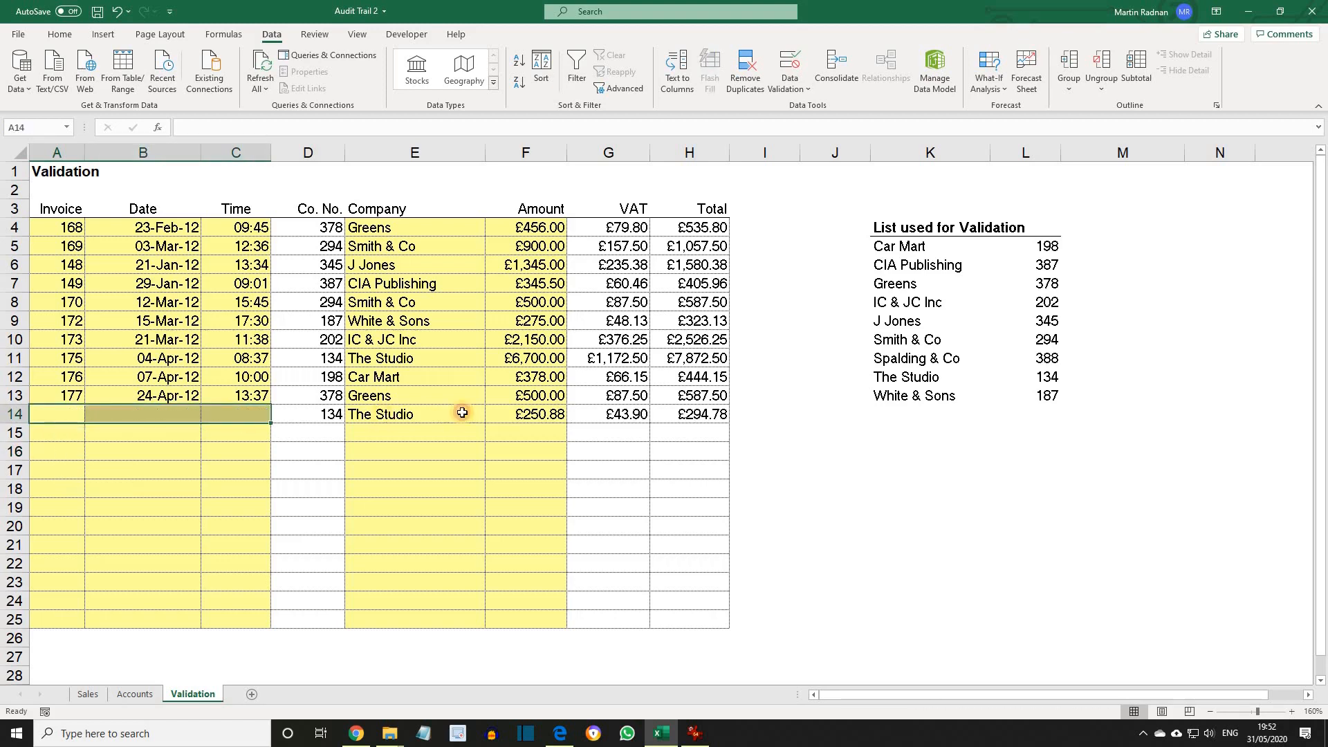
drag(464, 415, 526, 415)
key(Delete)
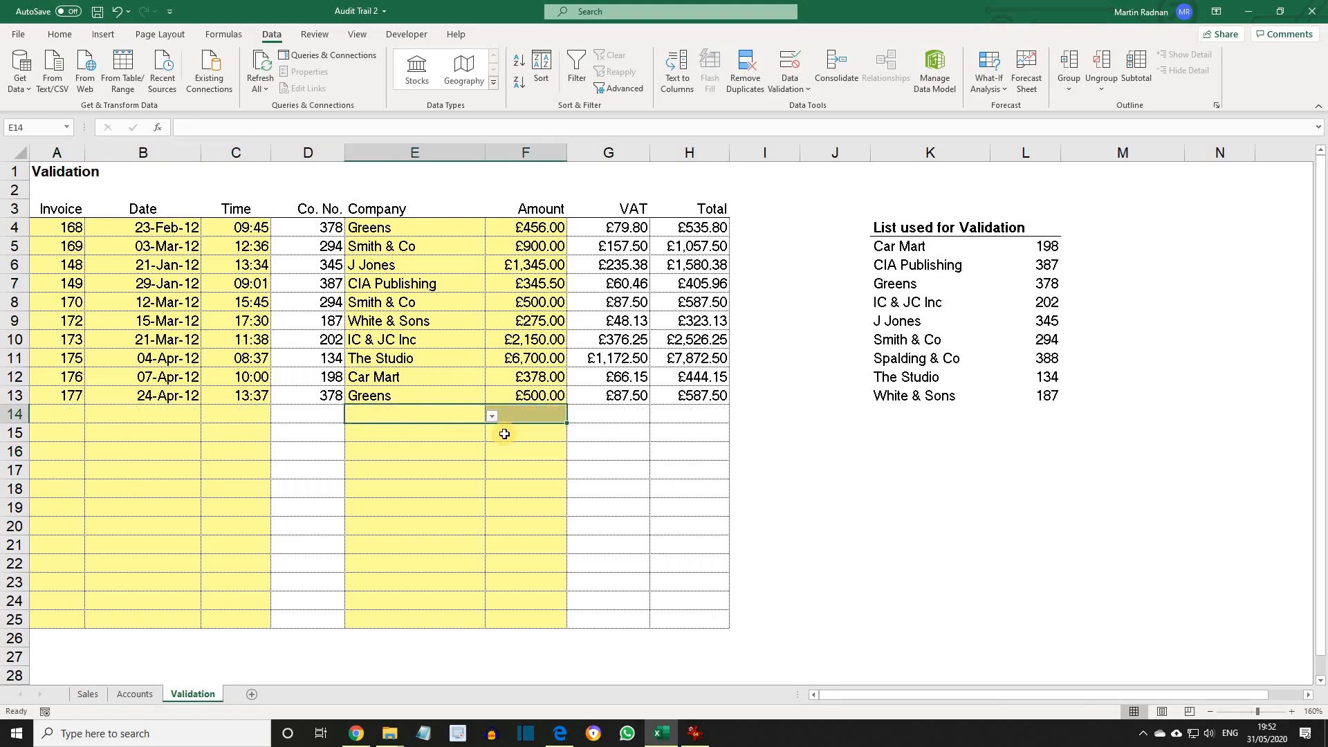